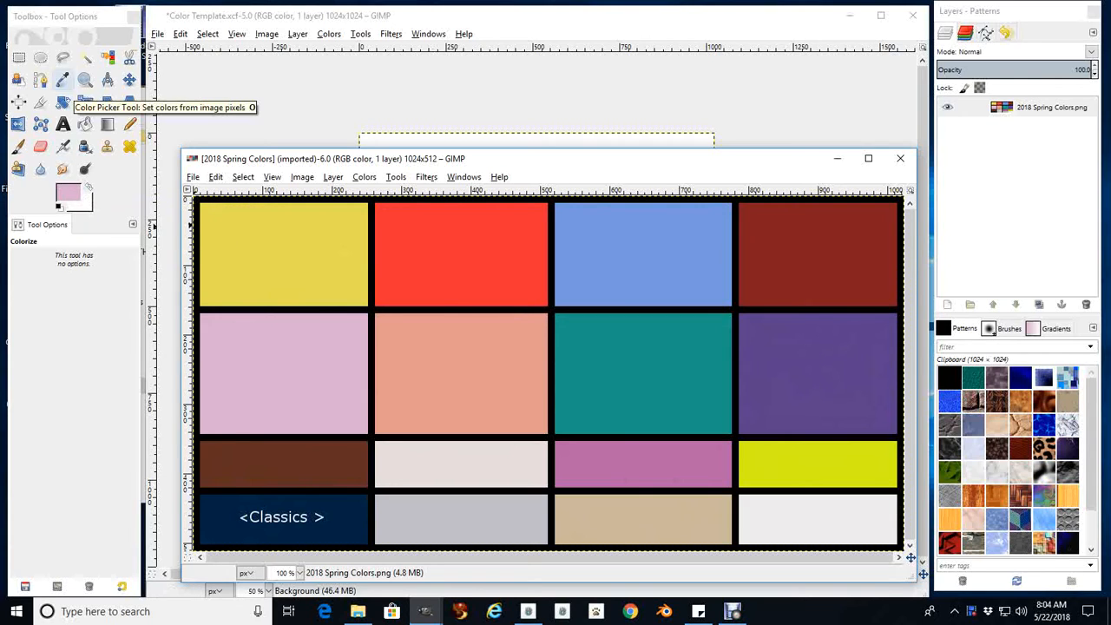
# Pick the yellow swatch of 2018 Spring Colors as the foreground color, e5dc54, and switch to the Color Template image
pyautogui.click(62, 79)
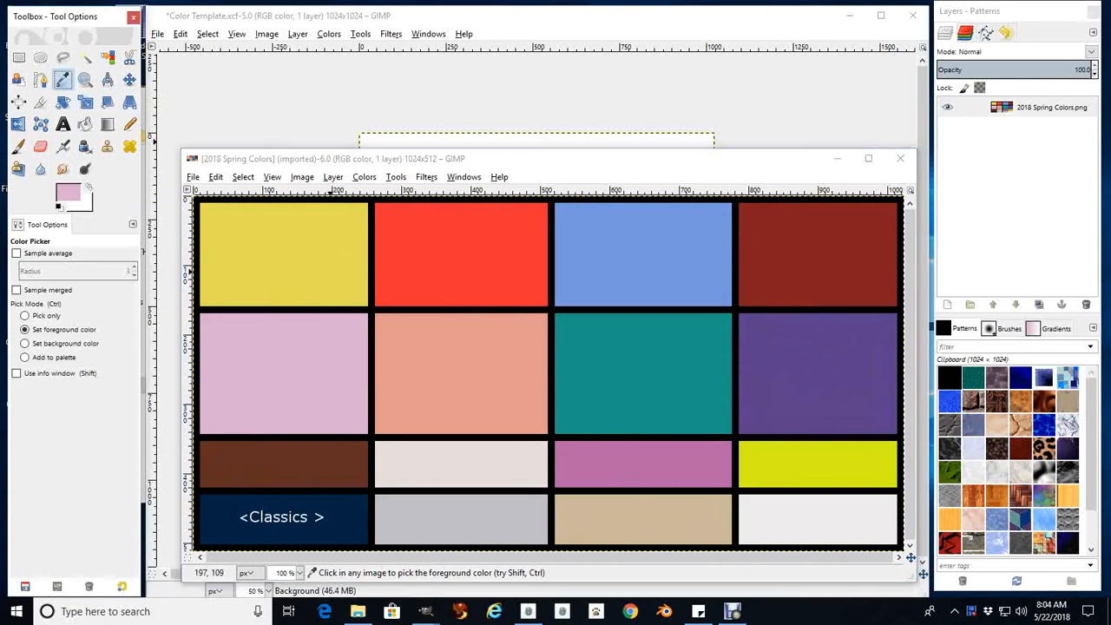
pyautogui.click(313, 267)
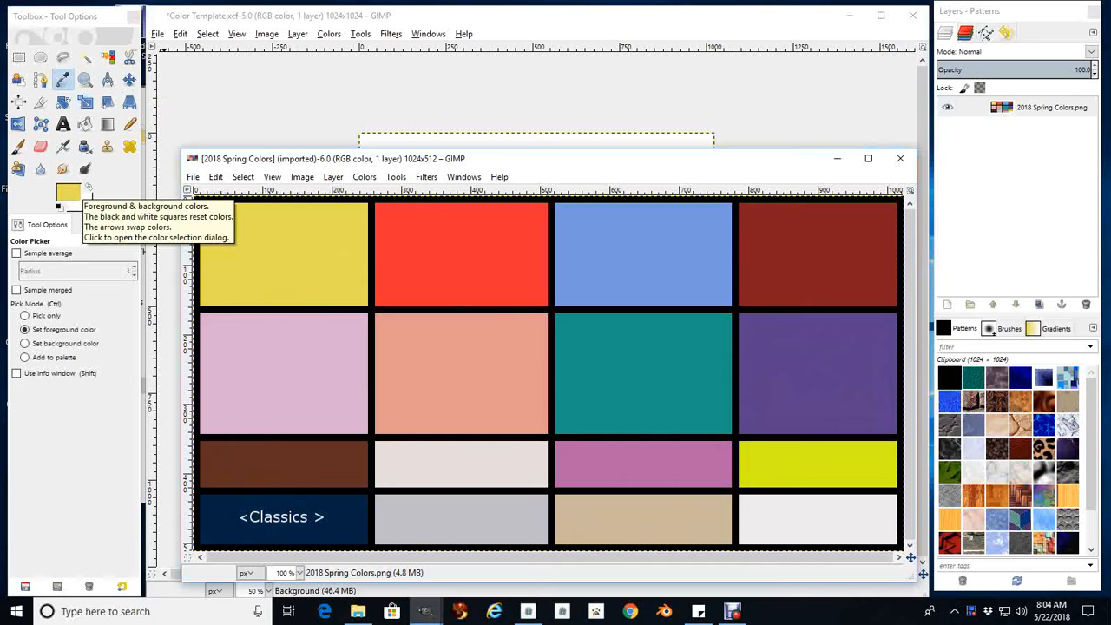
pyautogui.click(68, 192)
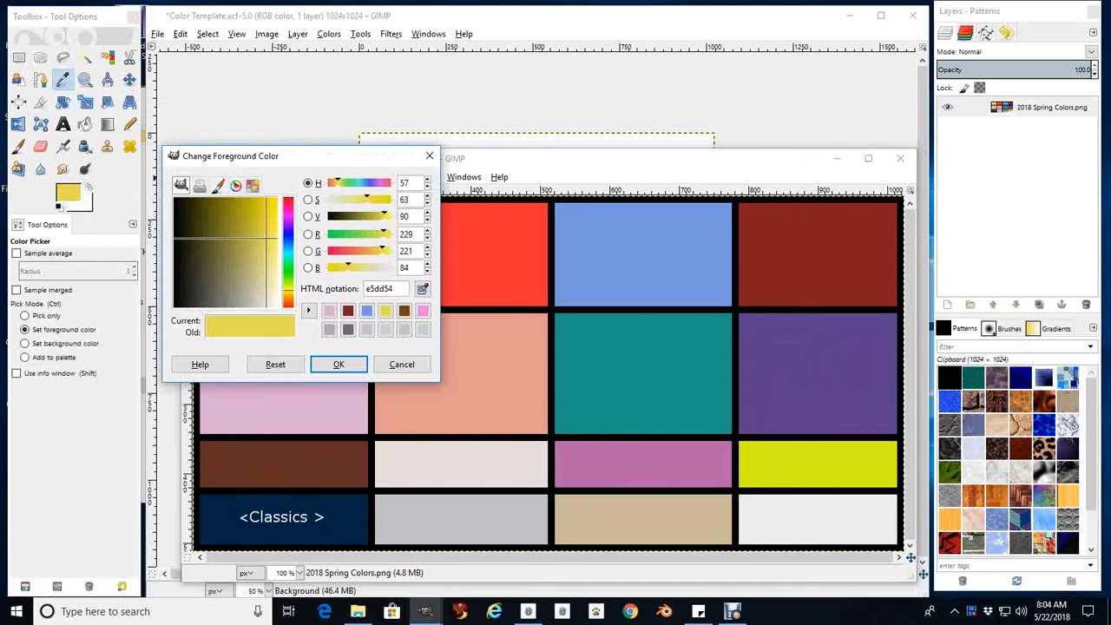
pyautogui.moveTo(260, 155); pyautogui.dragTo(610, 139)
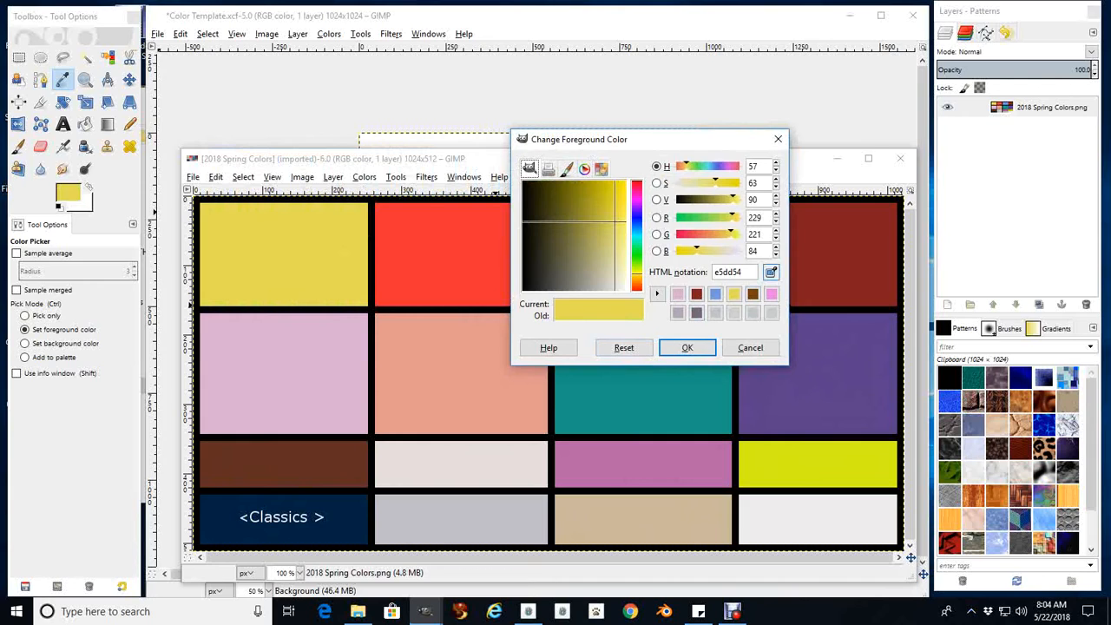
pyautogui.click(772, 273)
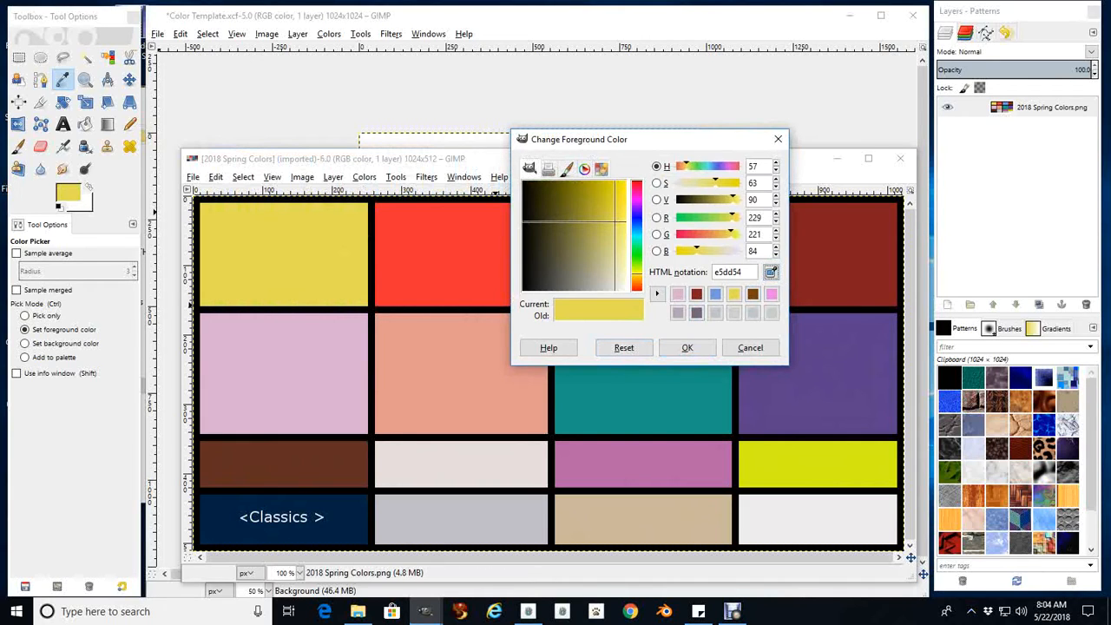
pyautogui.click(686, 348)
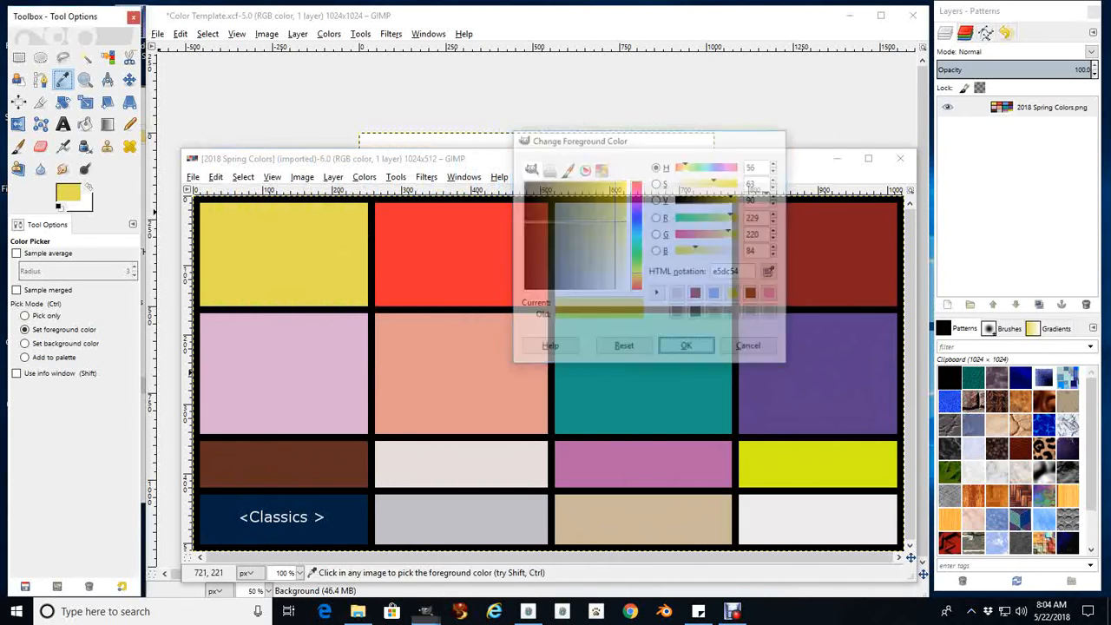
pyautogui.click(234, 16)
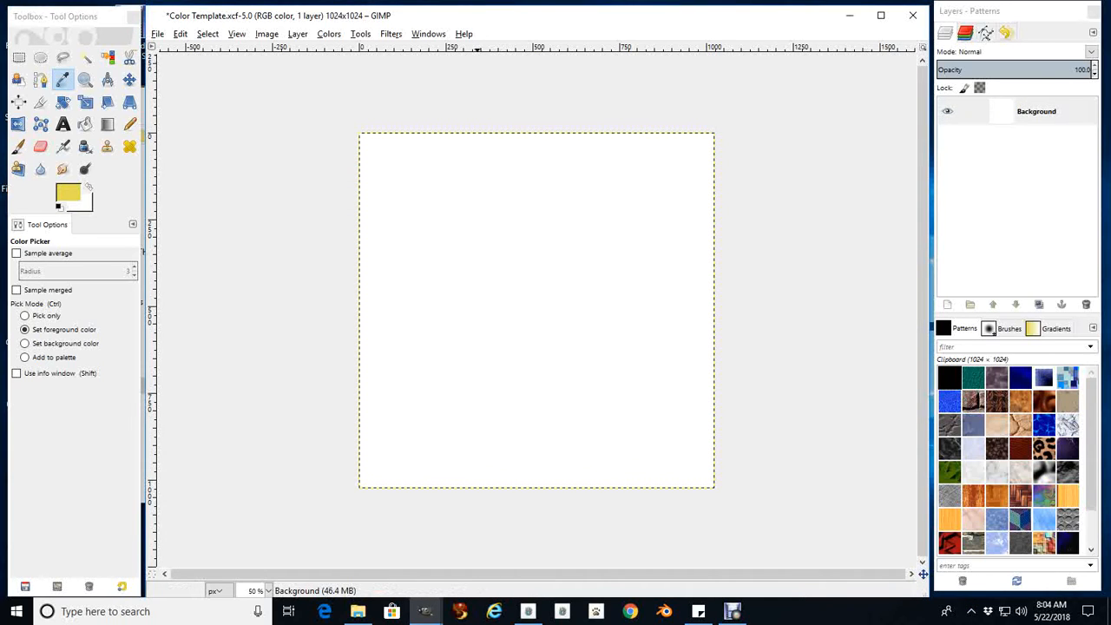
# Bucket-fill the white canvas with the yellow foreground color, and undo the fill
pyautogui.click(180, 33)
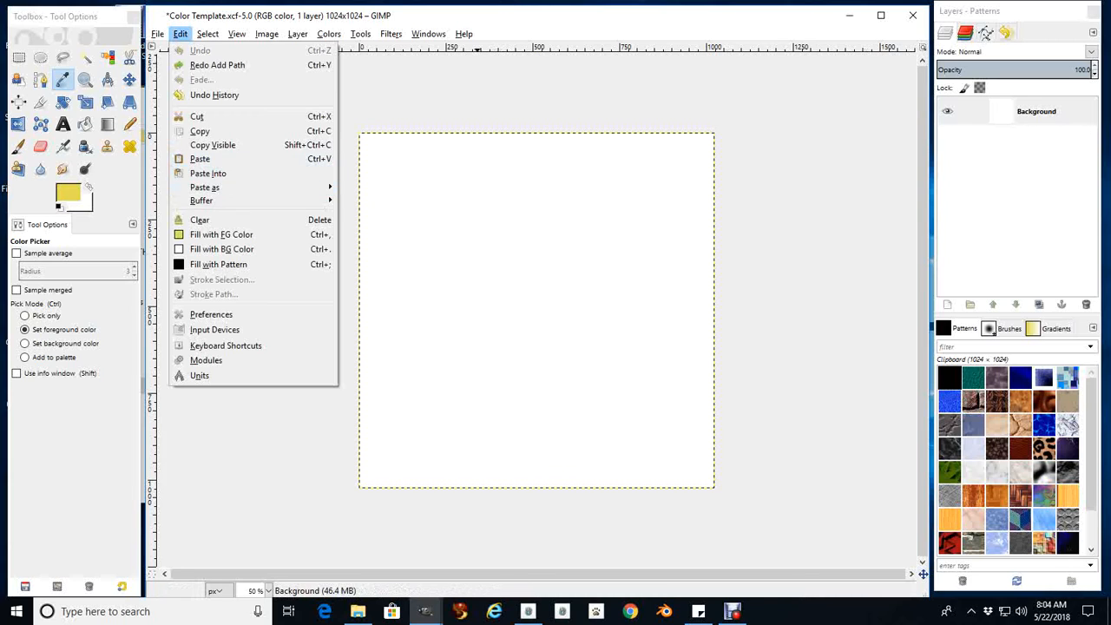
pyautogui.click(179, 34)
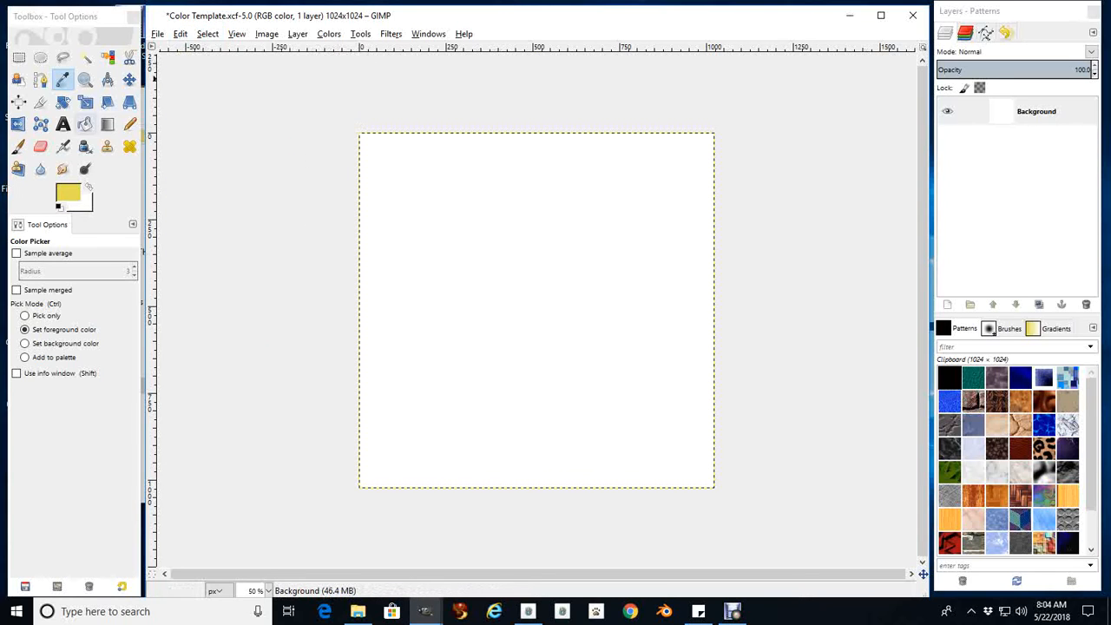
pyautogui.click(84, 125)
pyautogui.click(657, 330)
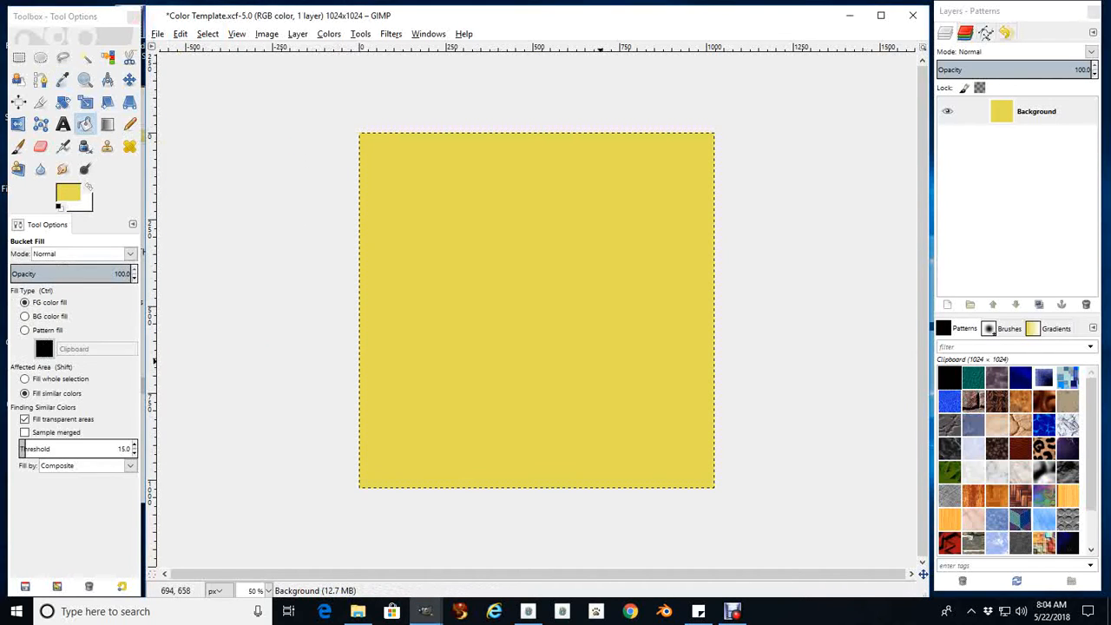
pyautogui.click(180, 33)
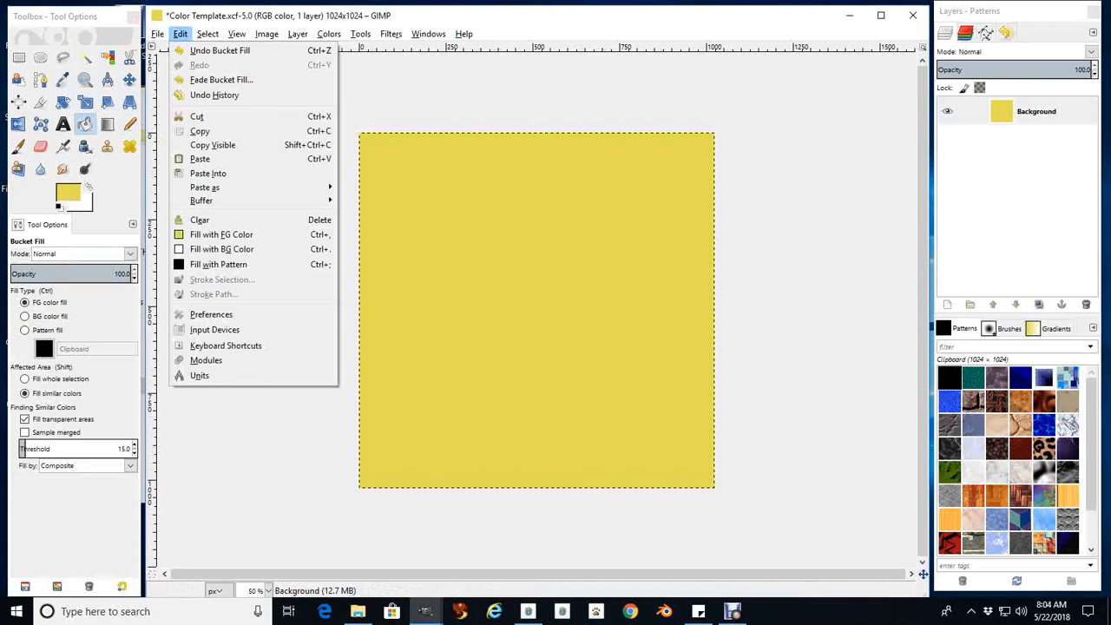
pyautogui.click(213, 49)
# Fill the Background layer with the yellow foreground color and add a transparent 1024 × 1024 px layer above it
pyautogui.click(180, 34)
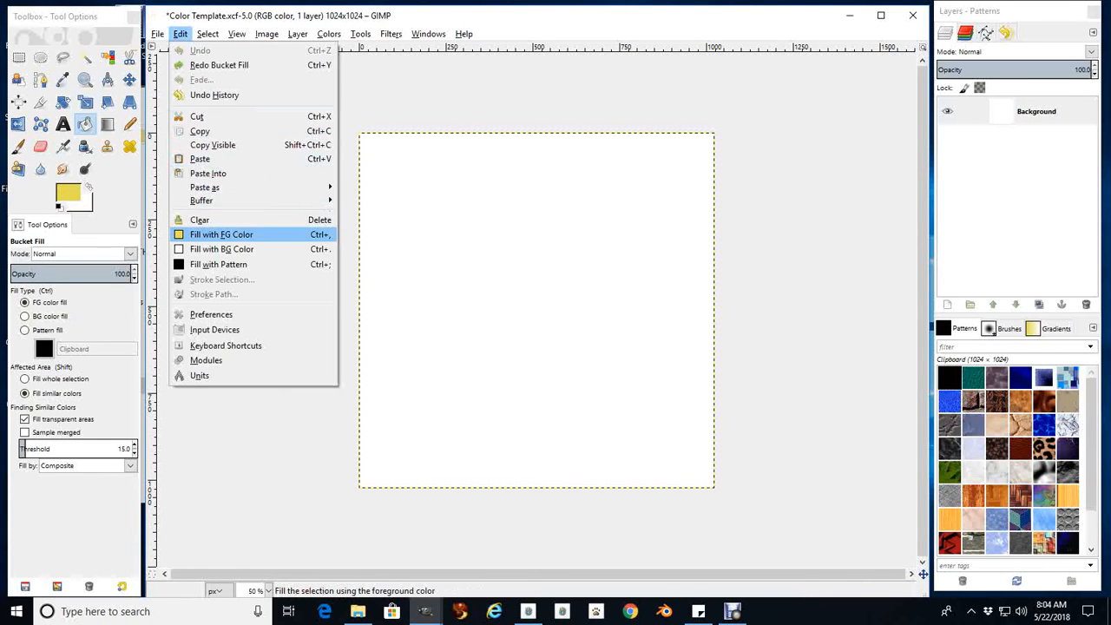
pyautogui.click(217, 233)
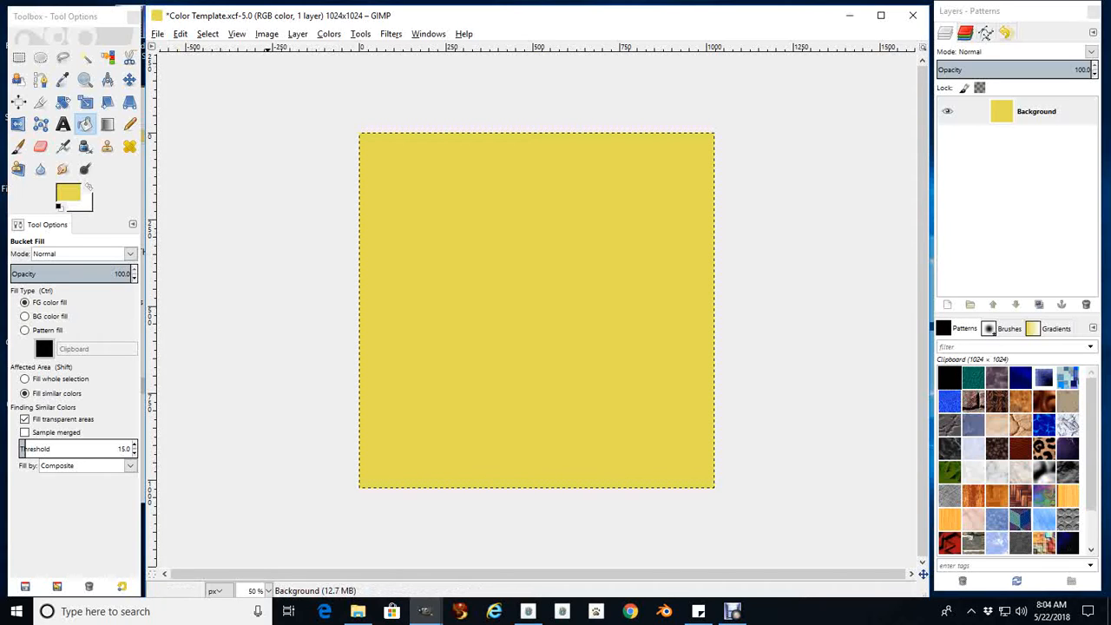
pyautogui.click(297, 34)
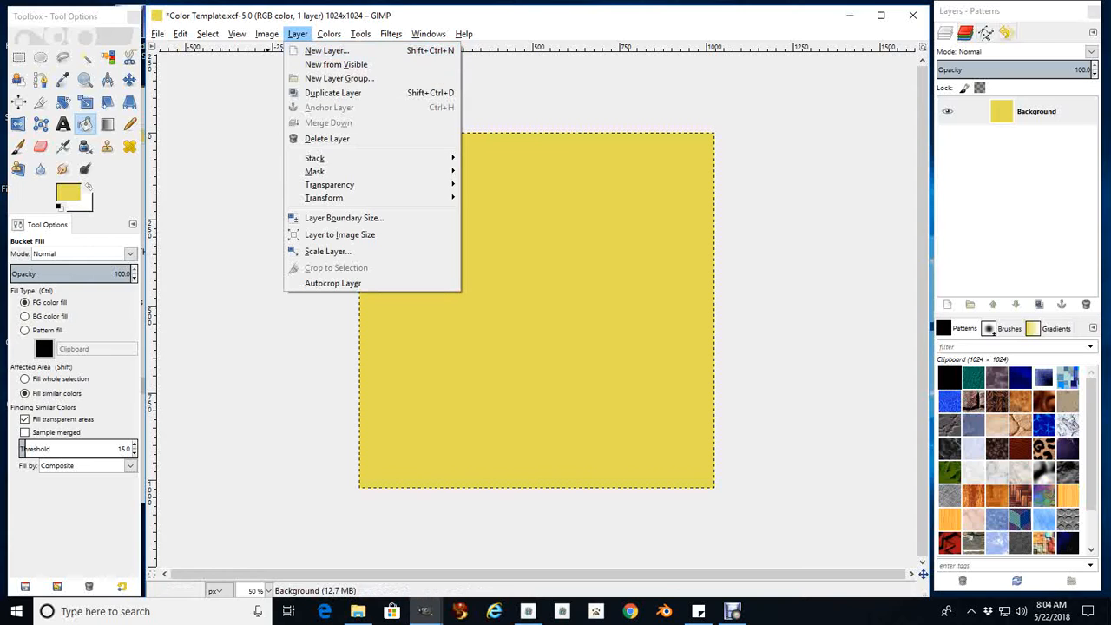
pyautogui.click(326, 50)
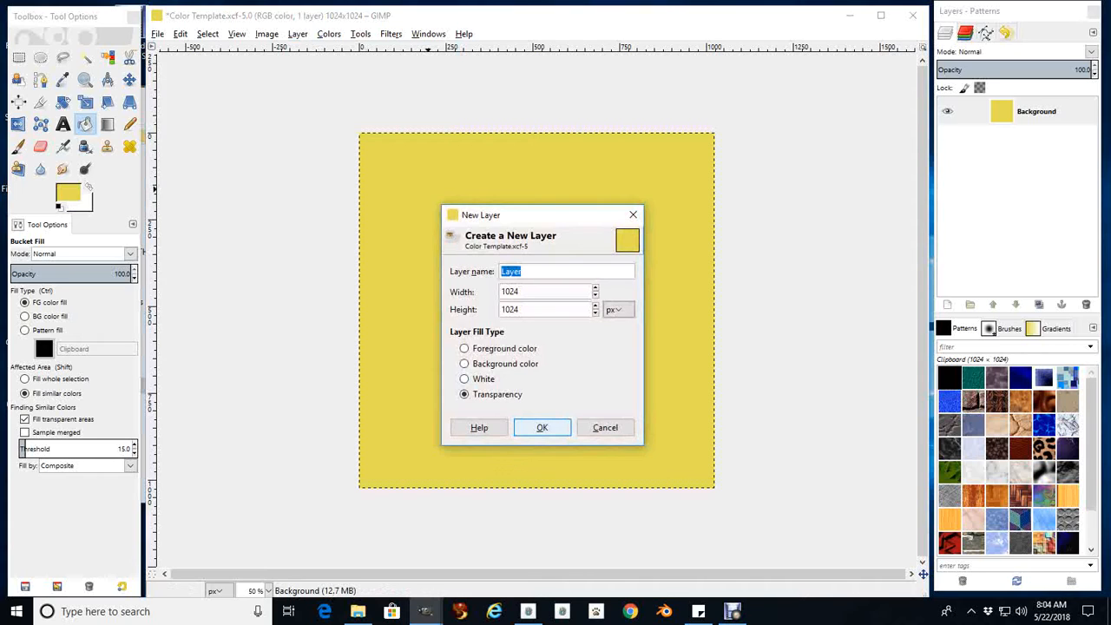
pyautogui.press('Return')
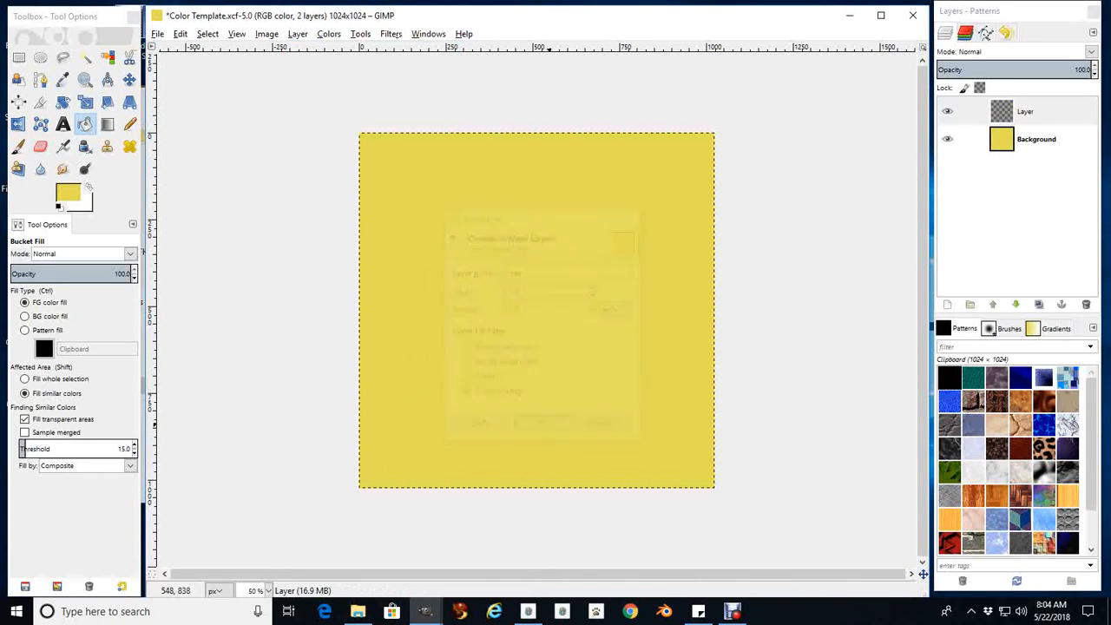
# Rename the Background layer as Yellow
pyautogui.rightClick(1022, 143)
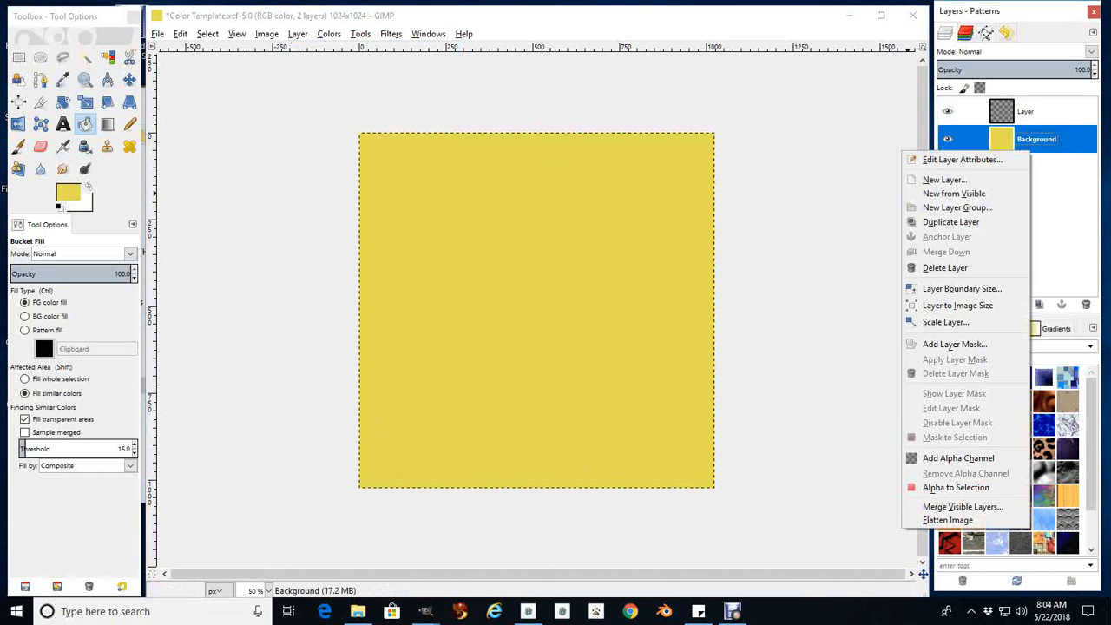
pyautogui.click(999, 159)
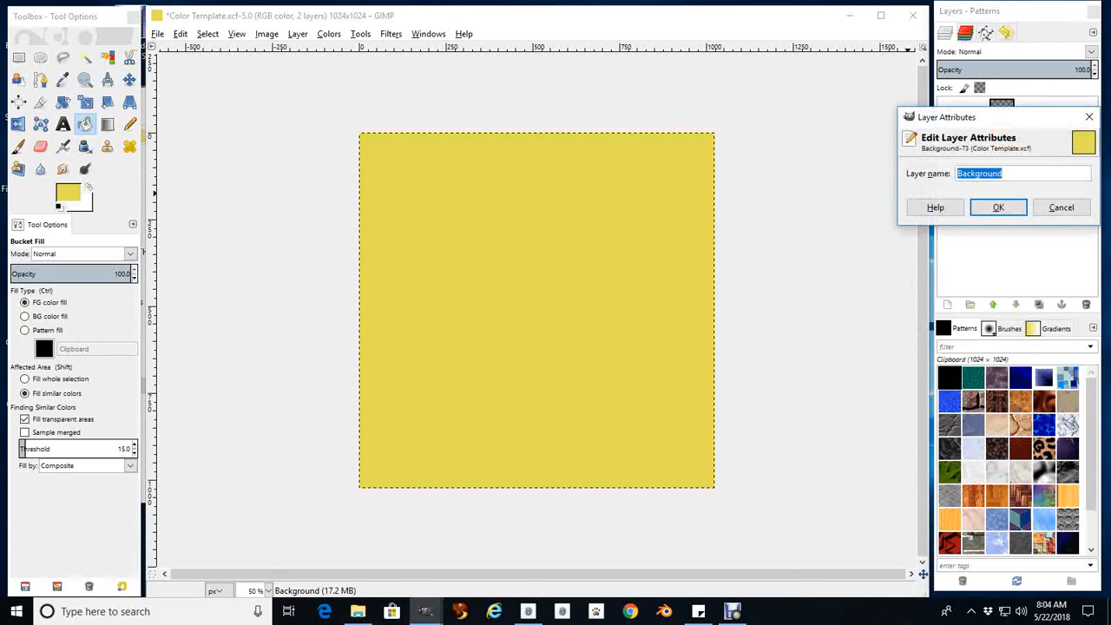
pyautogui.write('Yellow')
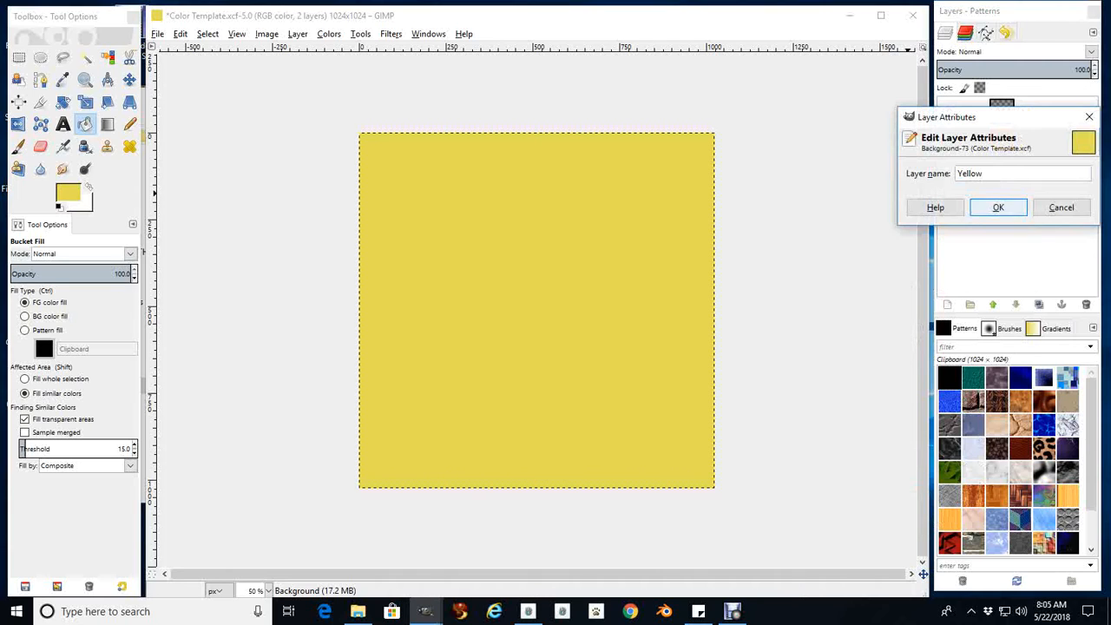
pyautogui.press('Return')
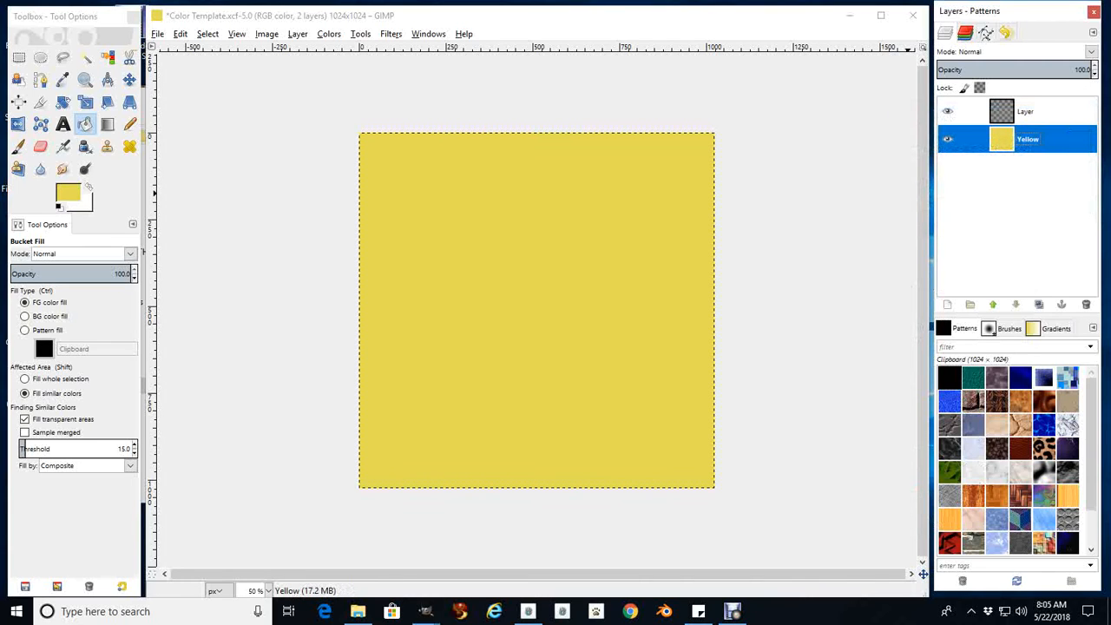
# Set the foreground color to the light blue swatch of the 2018 Spring Colors image, 7697de
pyautogui.click(426, 612)
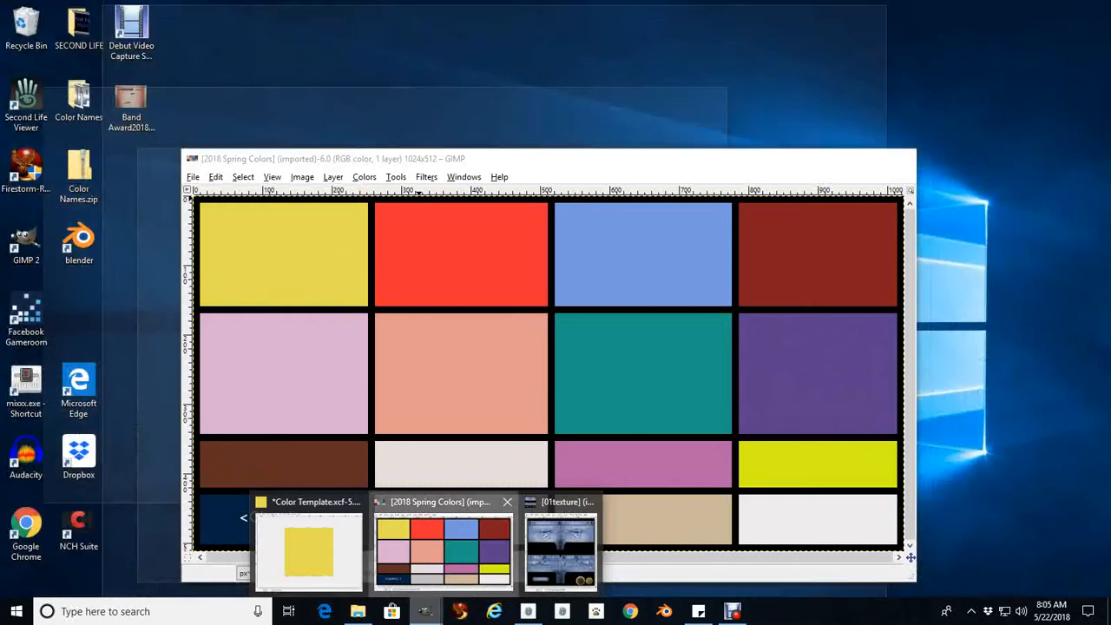
pyautogui.click(446, 545)
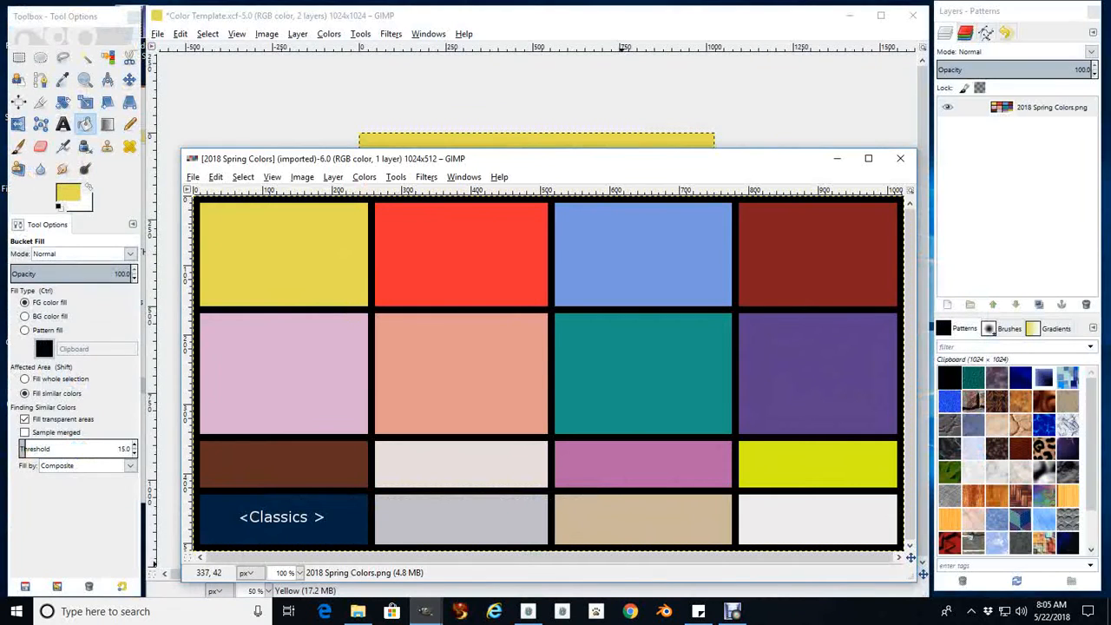
pyautogui.click(68, 192)
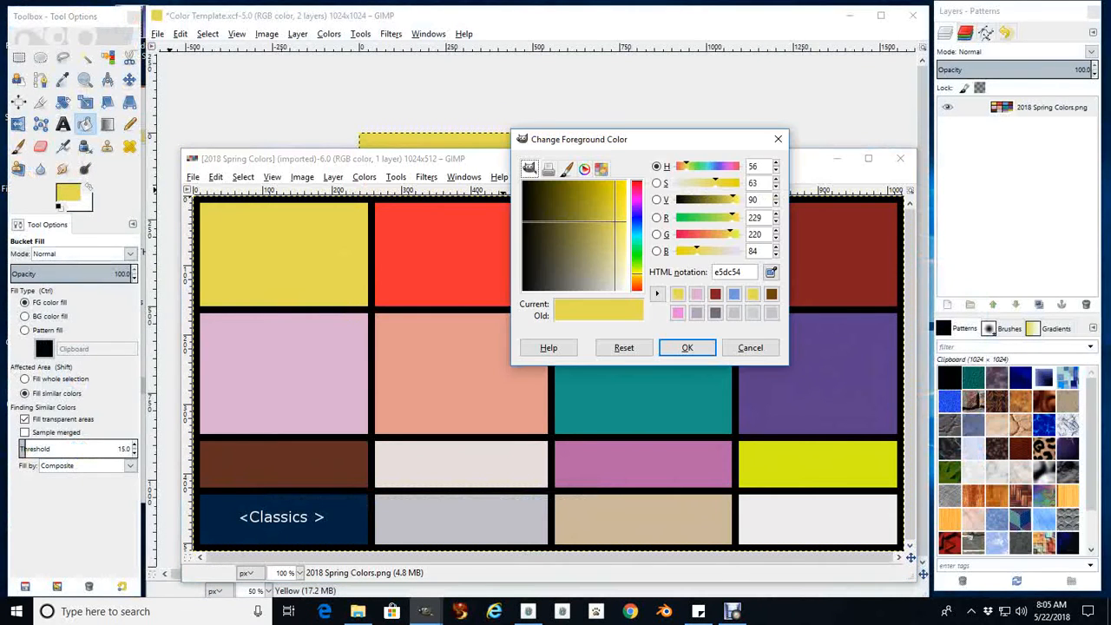
pyautogui.moveTo(652, 139); pyautogui.dragTo(321, 142)
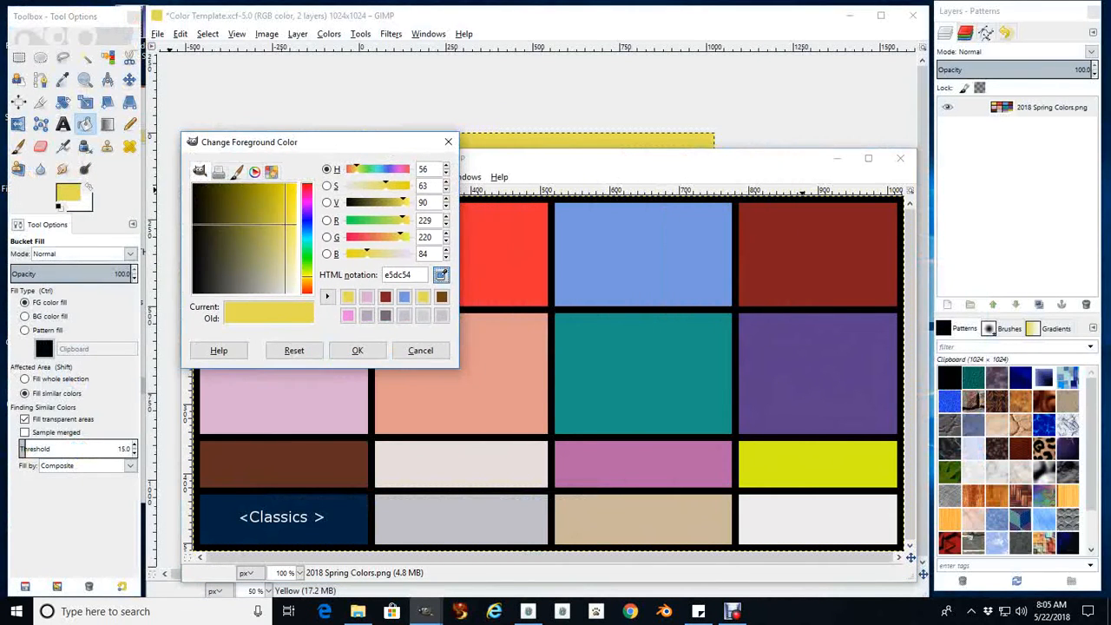
pyautogui.click(686, 265)
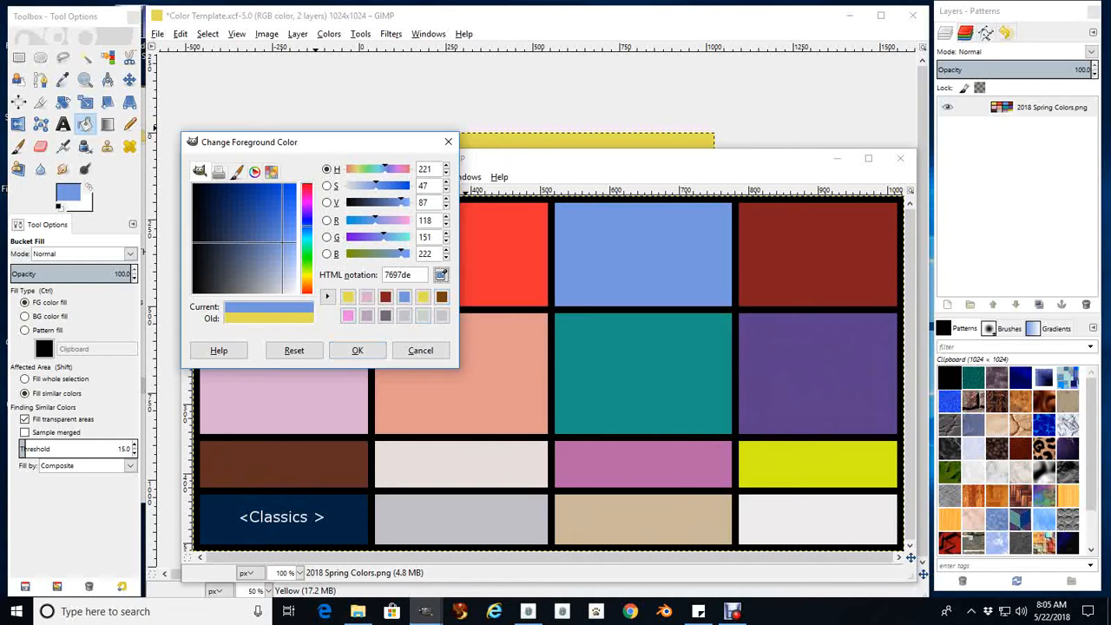
pyautogui.click(357, 351)
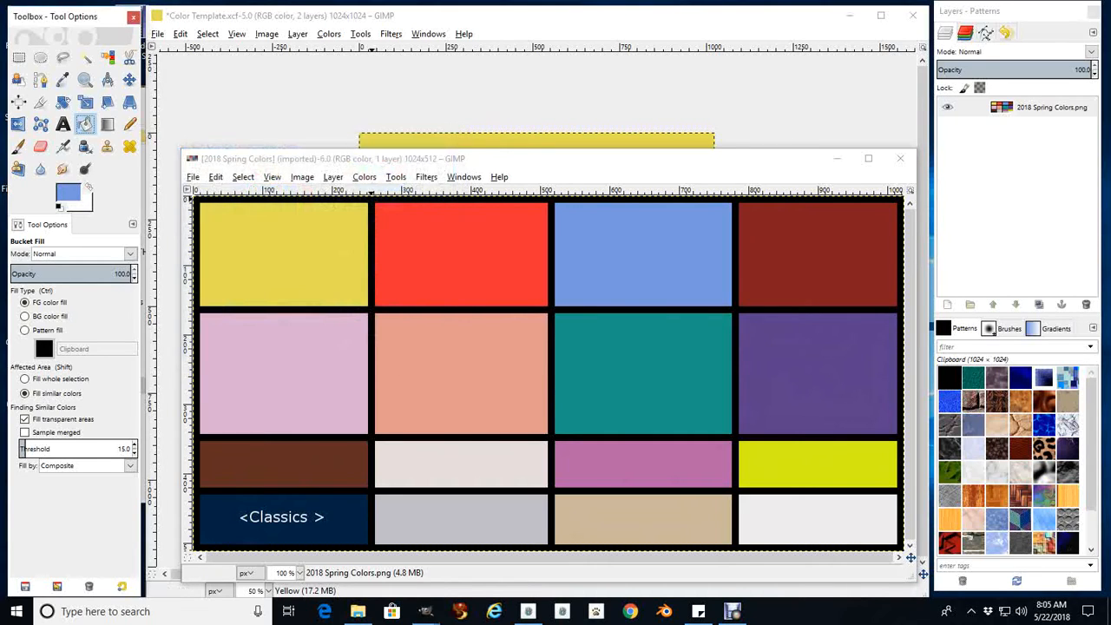
# Fill the empty upper layer of the Color Template image with the light blue foreground color
pyautogui.click(504, 91)
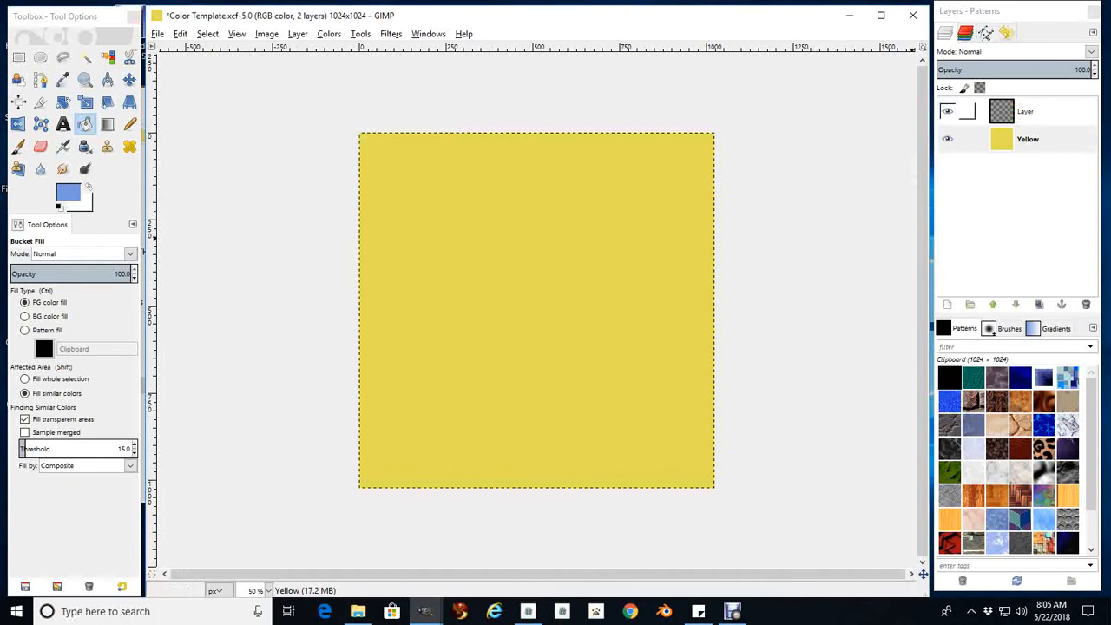
pyautogui.click(1026, 112)
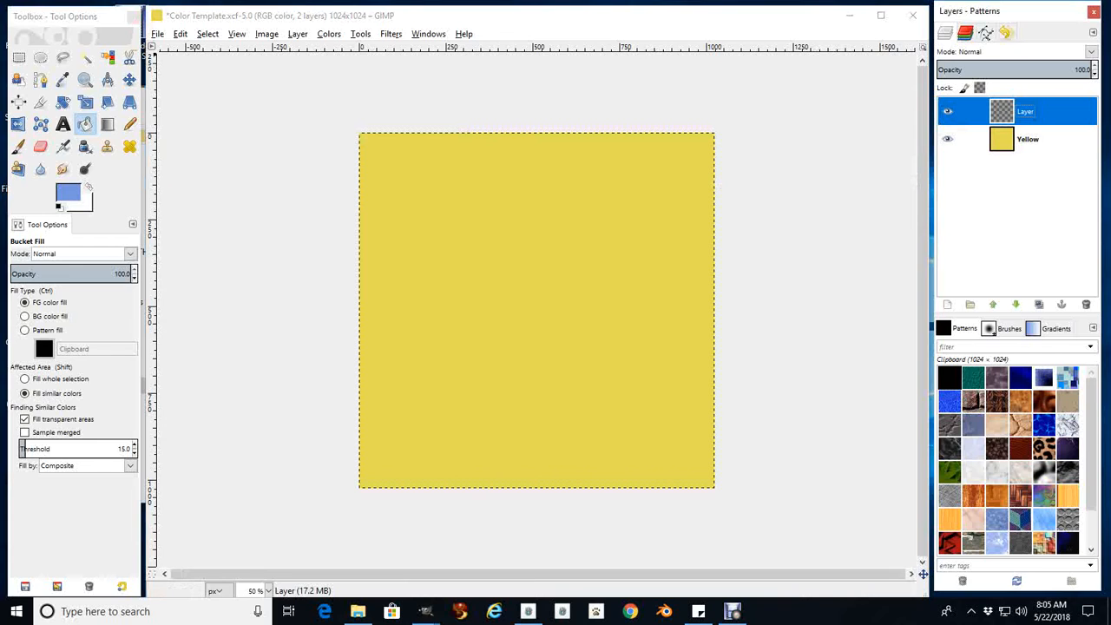
pyautogui.click(180, 33)
pyautogui.click(222, 235)
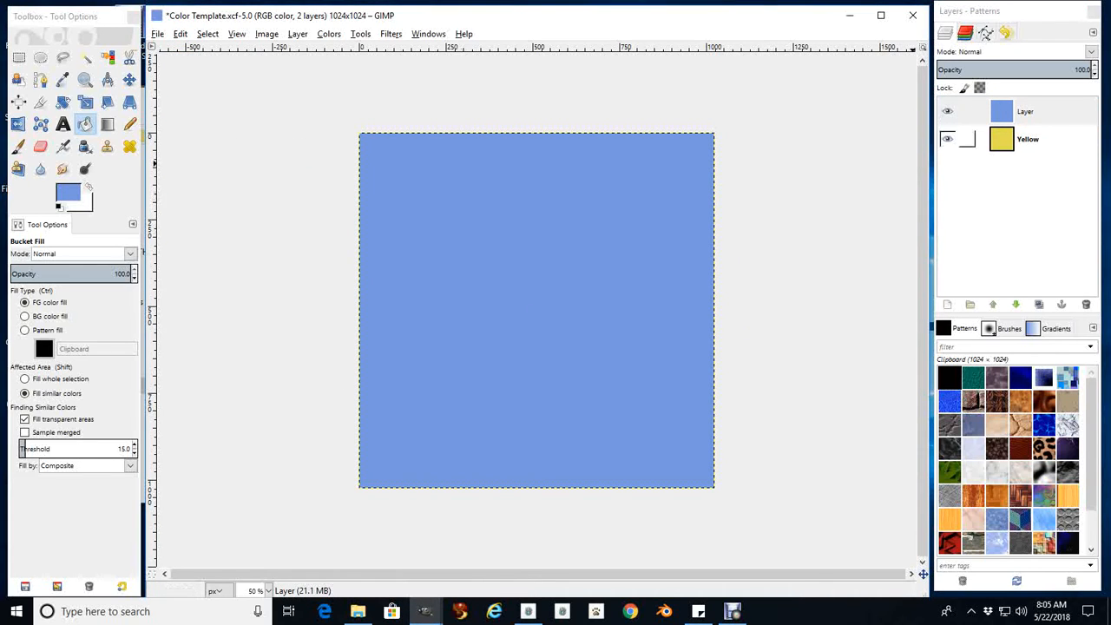
# Set the blending mode of both the Yellow layer and the blue layer to Multiply
pyautogui.click(1028, 139)
pyautogui.click(1092, 51)
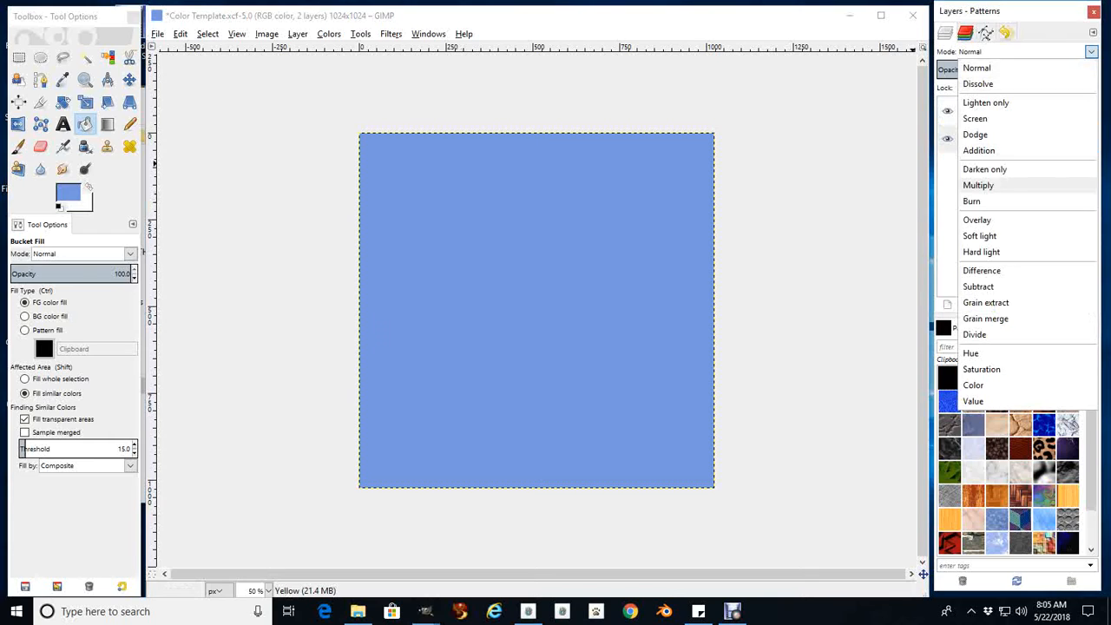
pyautogui.click(979, 185)
pyautogui.click(1026, 112)
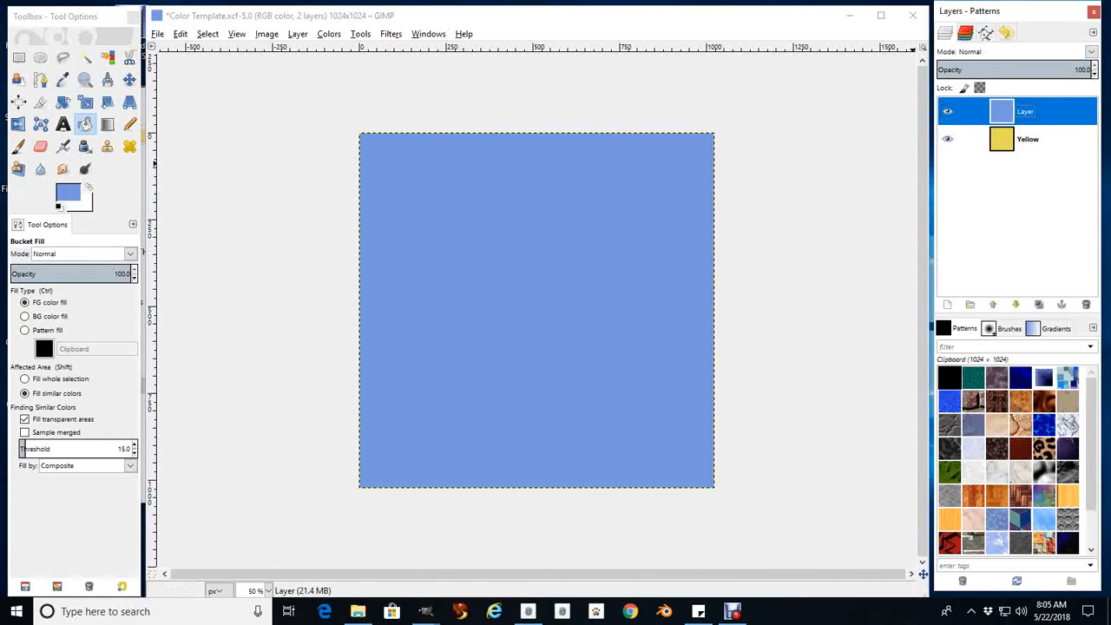
pyautogui.click(1091, 51)
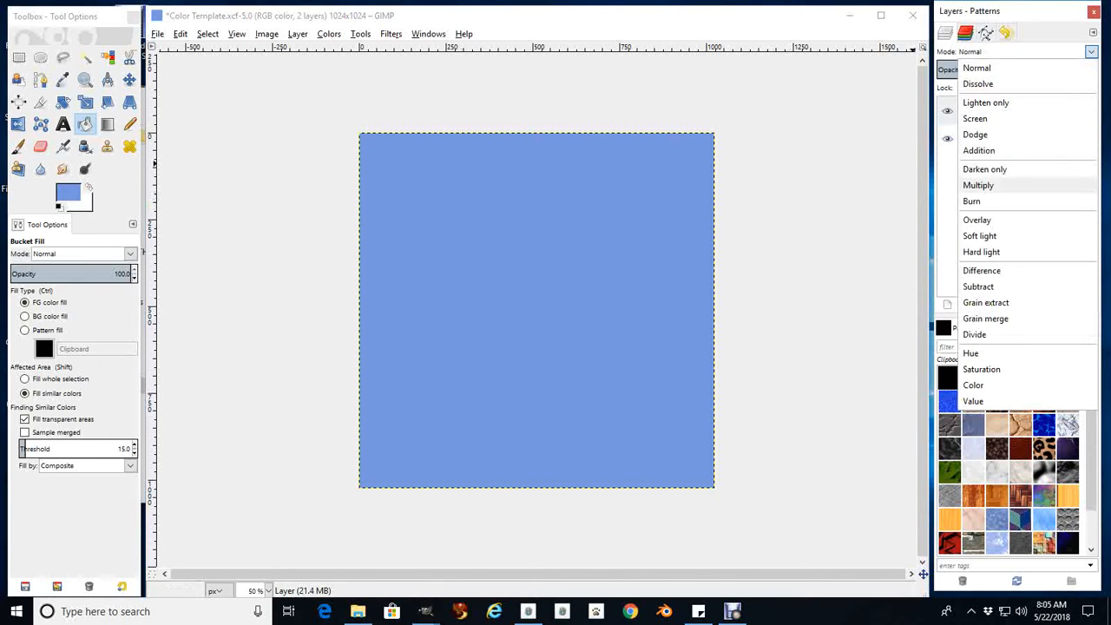
pyautogui.click(978, 185)
# Hide the Yellow layer and the blue layer, and make the blue layer active
pyautogui.click(1029, 139)
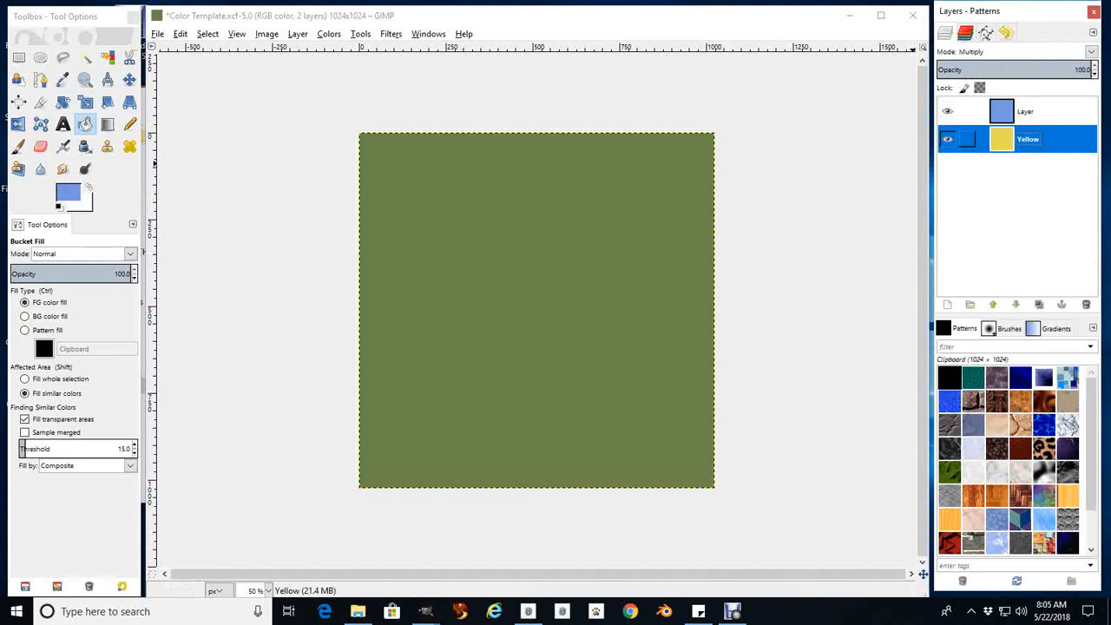
pyautogui.click(947, 139)
pyautogui.click(947, 111)
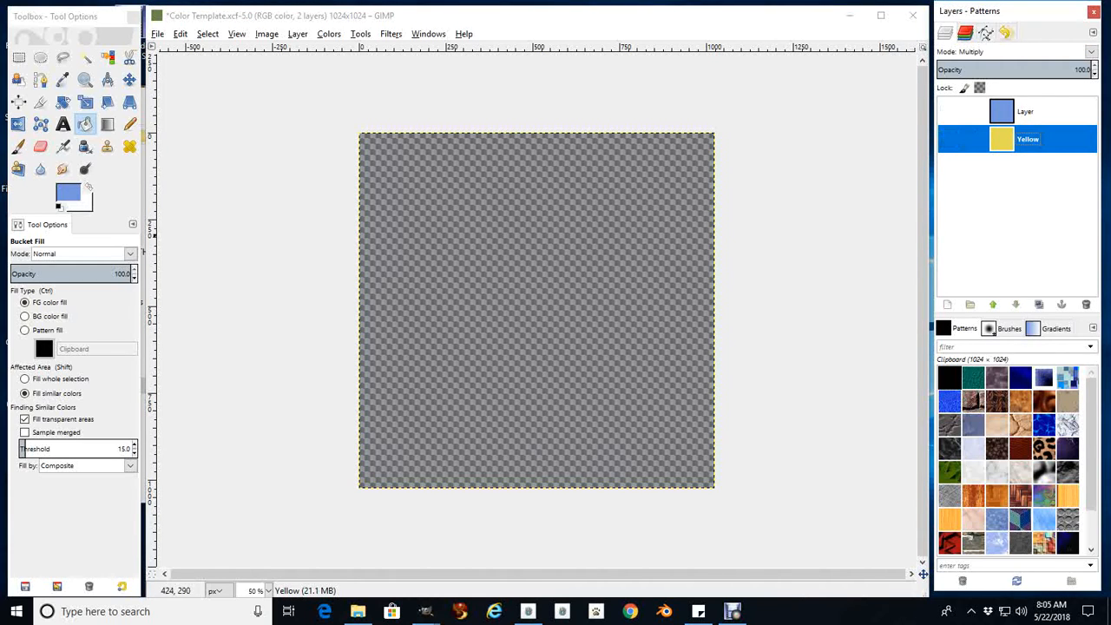
pyautogui.click(1026, 111)
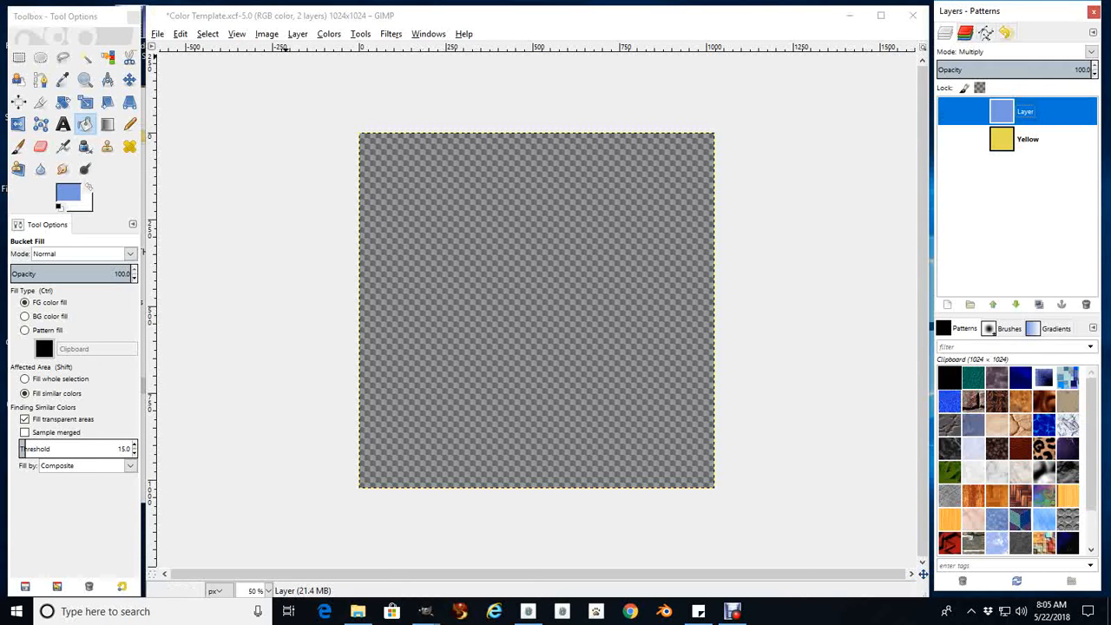
# Add a new 1024 by 1024 px layer with transparency fill to the Color Template image
pyautogui.click(297, 33)
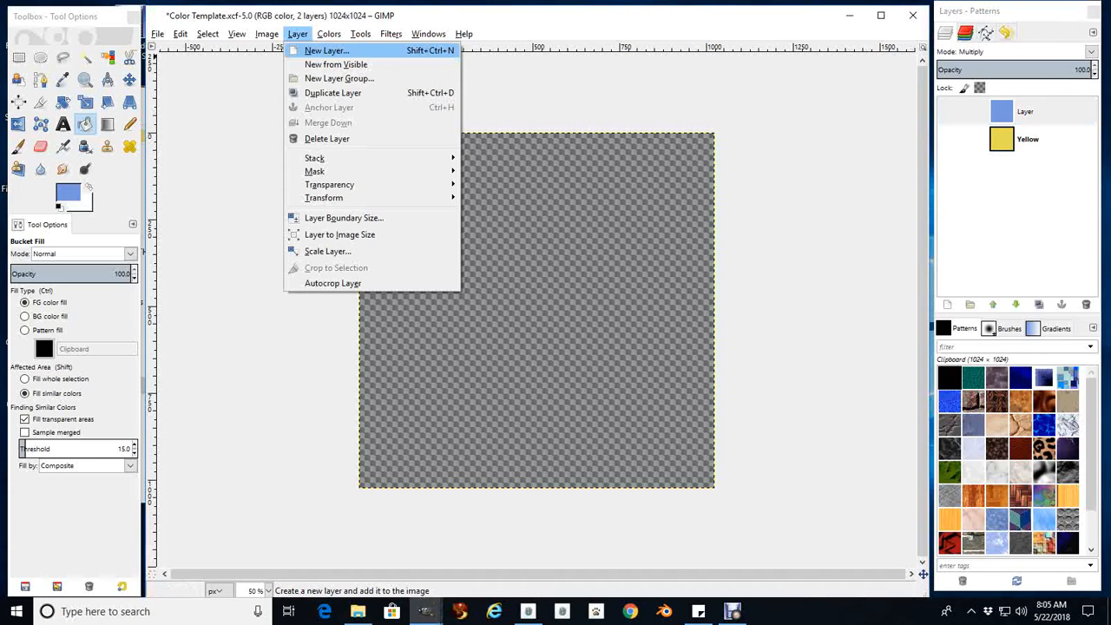
pyautogui.click(326, 50)
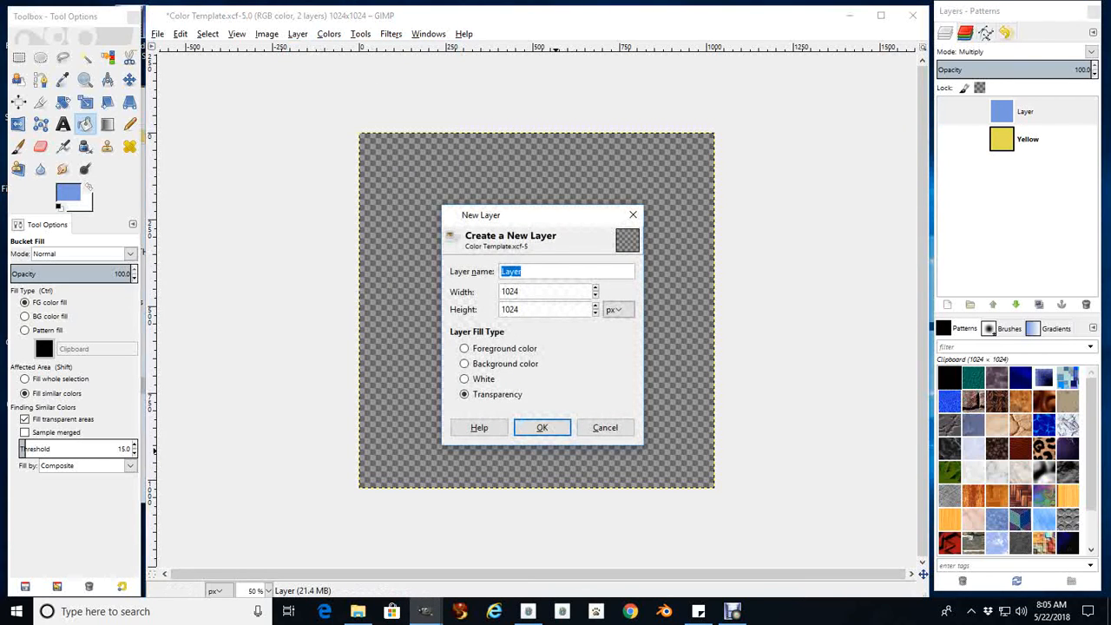
pyautogui.click(542, 427)
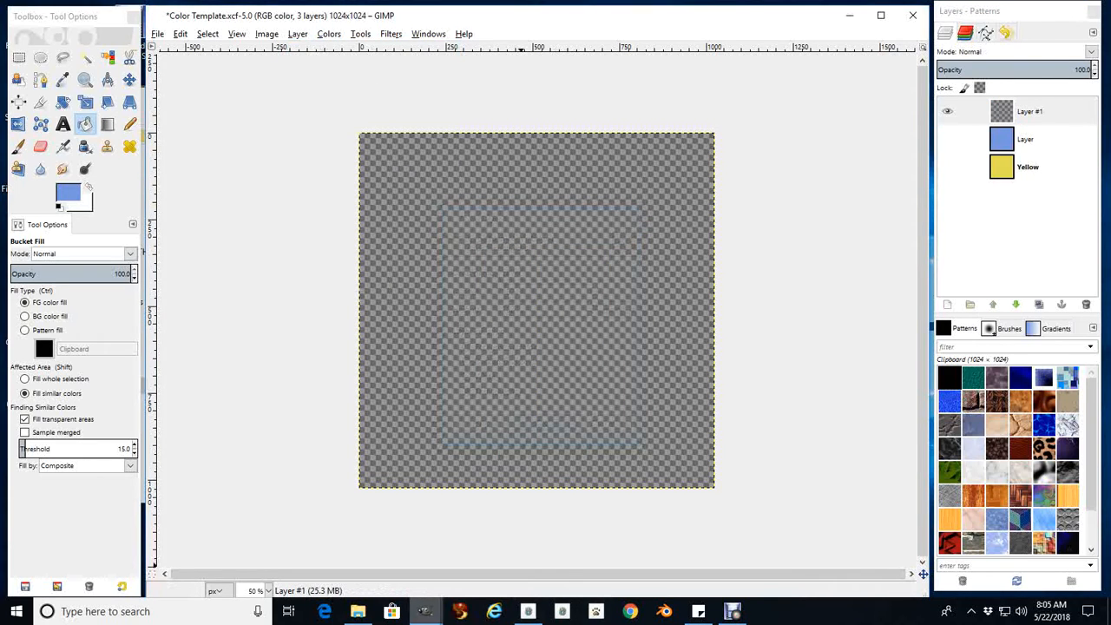
# Set the foreground color to the dark red swatch of the 2018 Spring Colors image, 841f21
pyautogui.moveTo(424, 612)
pyautogui.click(443, 547)
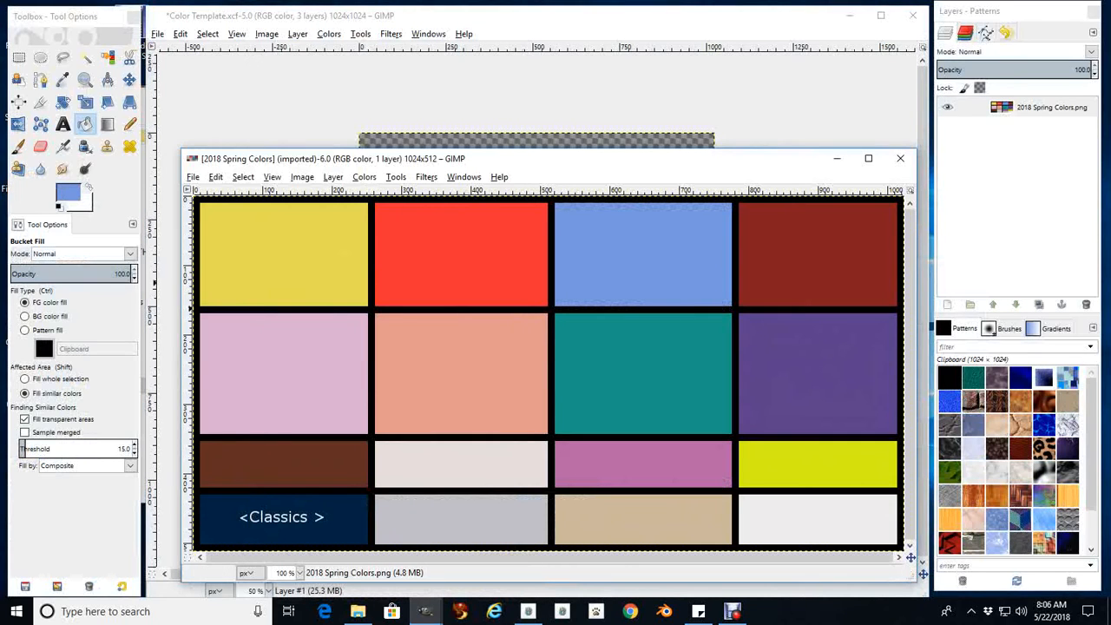
pyautogui.click(69, 194)
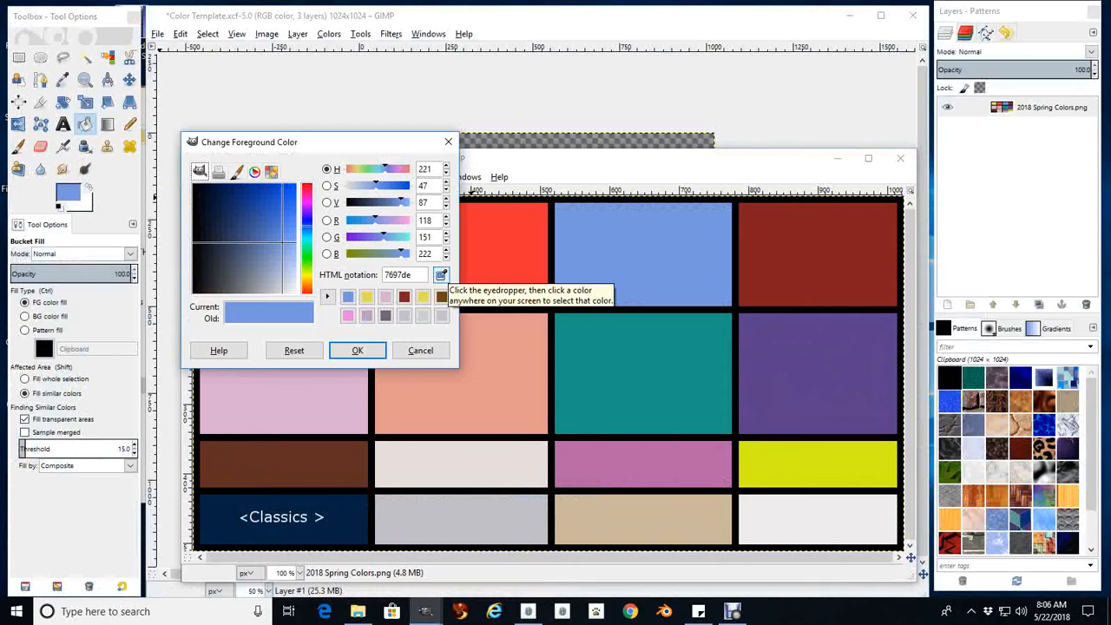
pyautogui.click(441, 275)
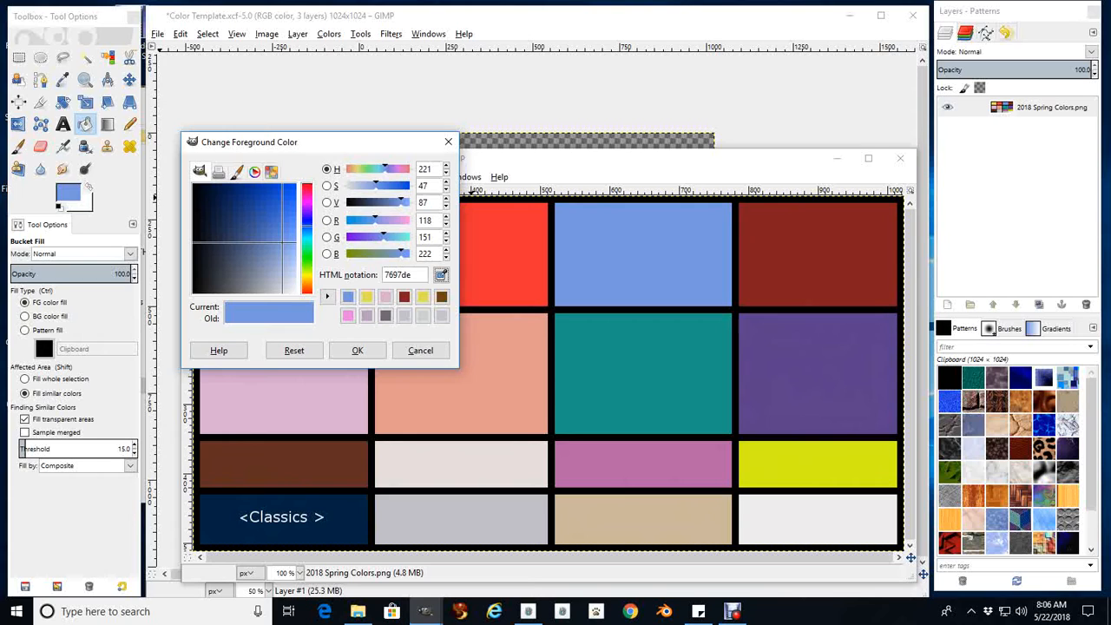
pyautogui.click(818, 255)
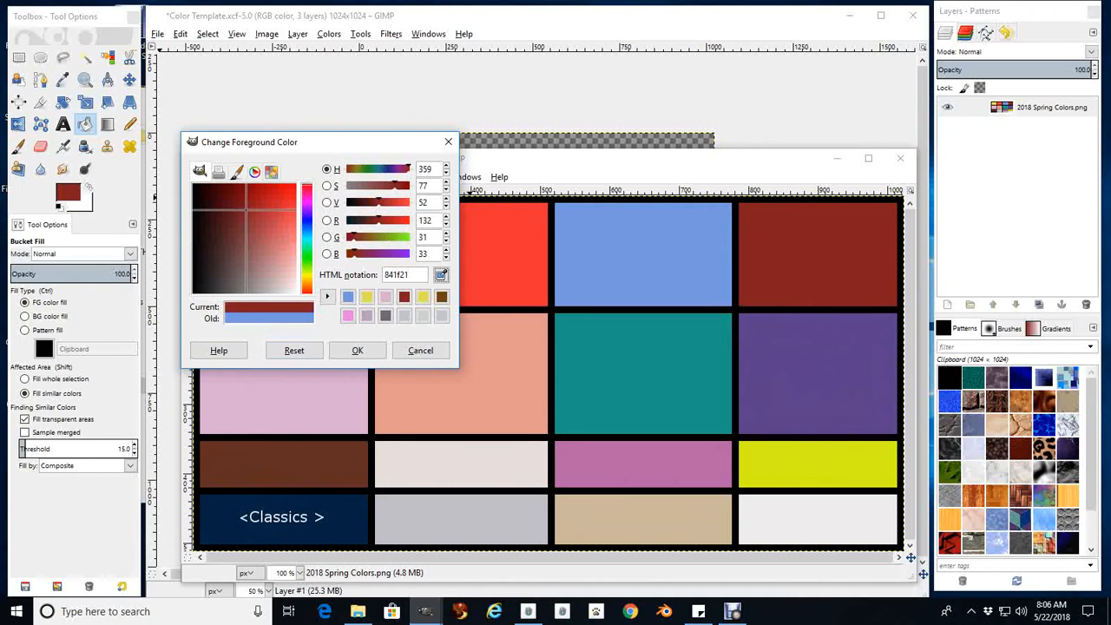
pyautogui.click(358, 351)
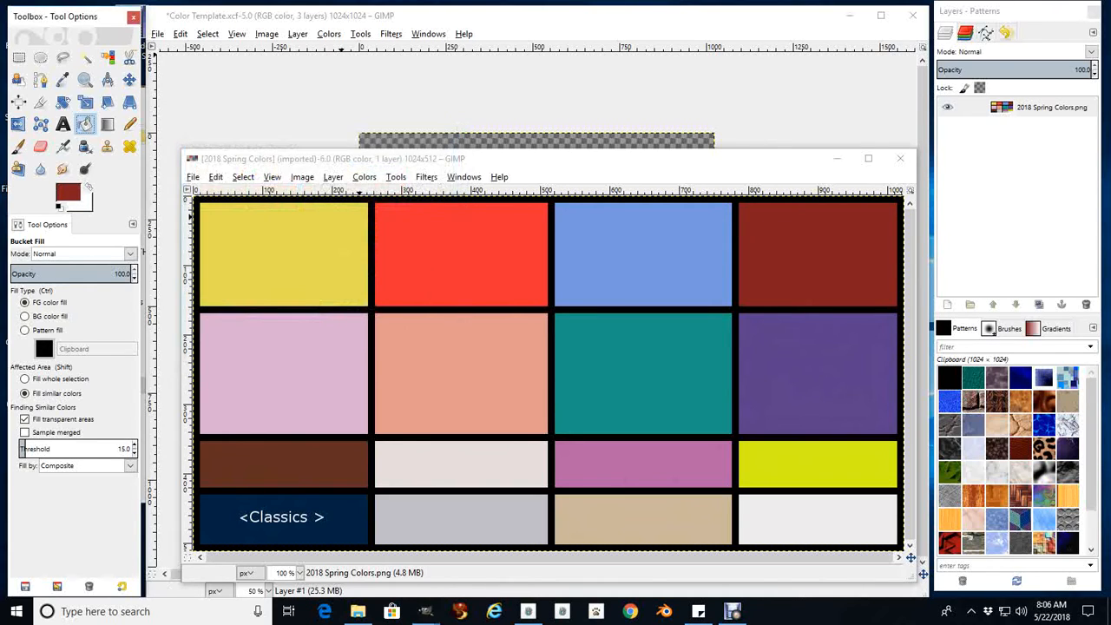
# Fill the empty top layer of the Color Template image with the dark red foreground color
pyautogui.click(521, 16)
pyautogui.click(1031, 111)
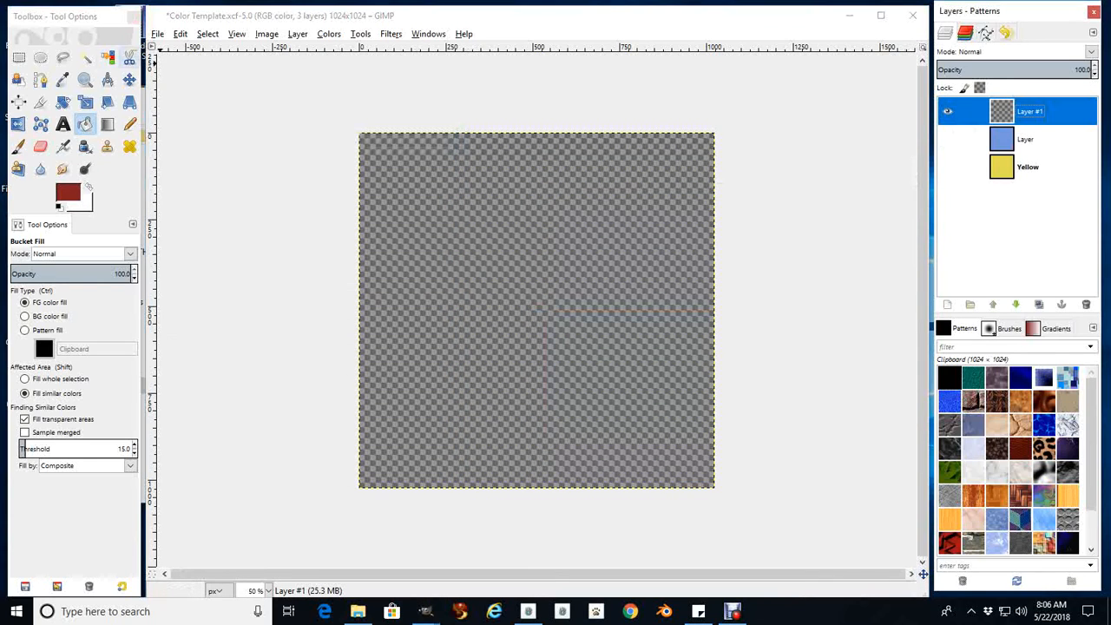
pyautogui.click(180, 33)
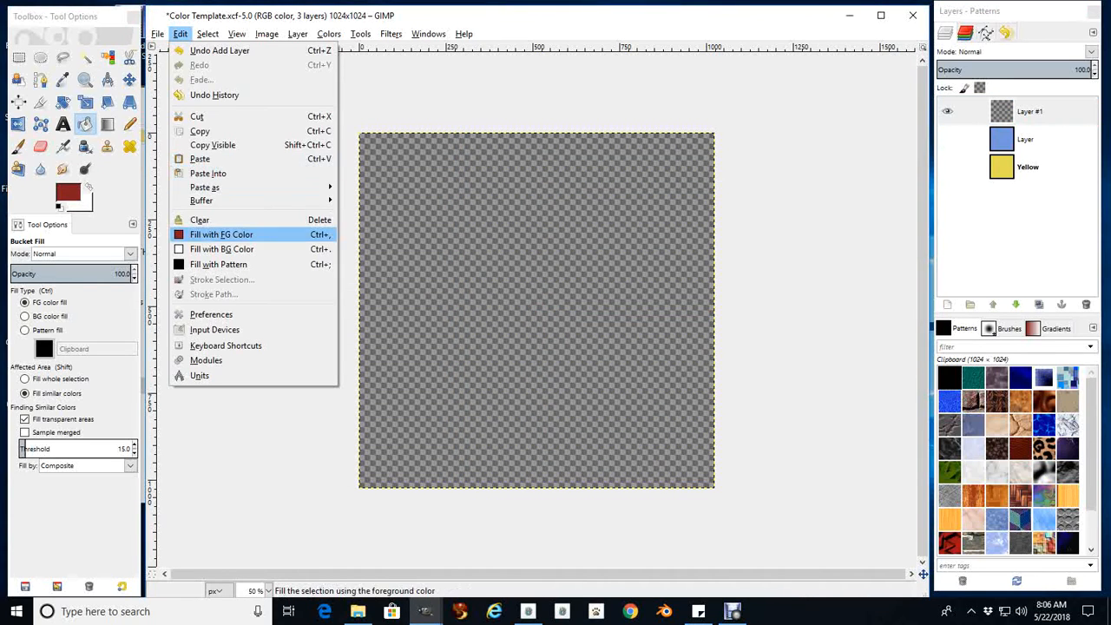
pyautogui.click(221, 235)
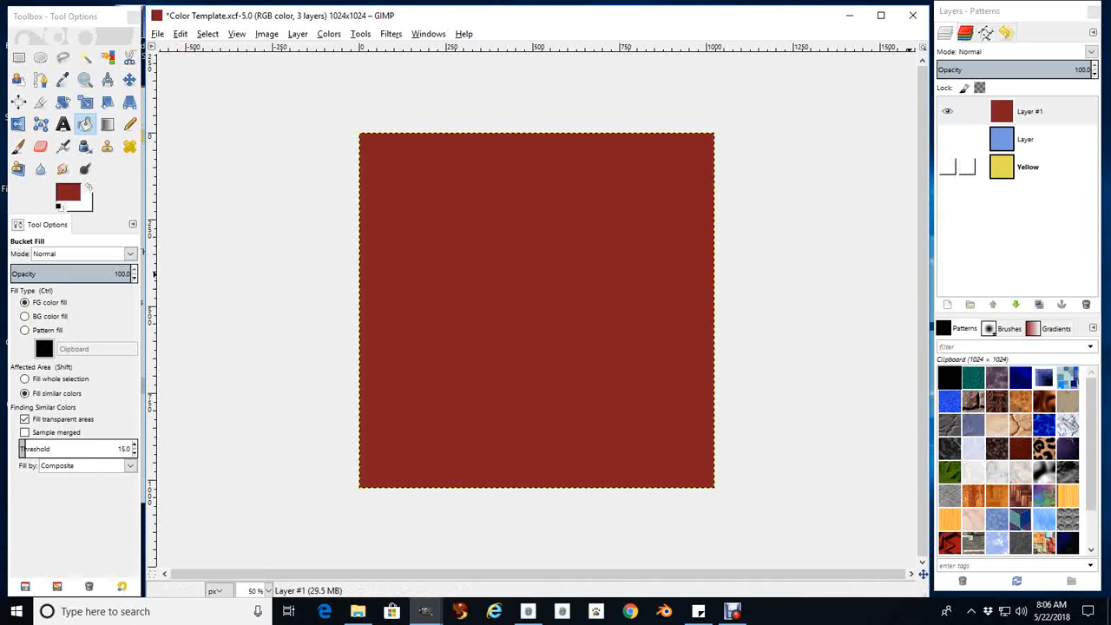
# Sample the light pink swatch of the 2018 Spring Colors image as the foreground color
pyautogui.click(425, 612)
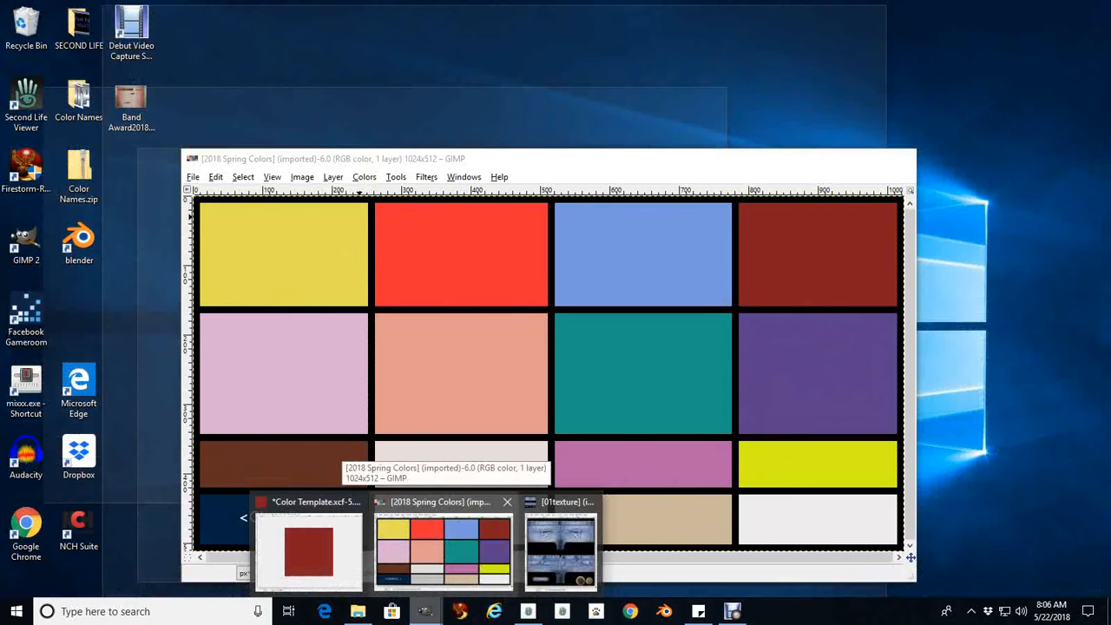
pyautogui.click(443, 547)
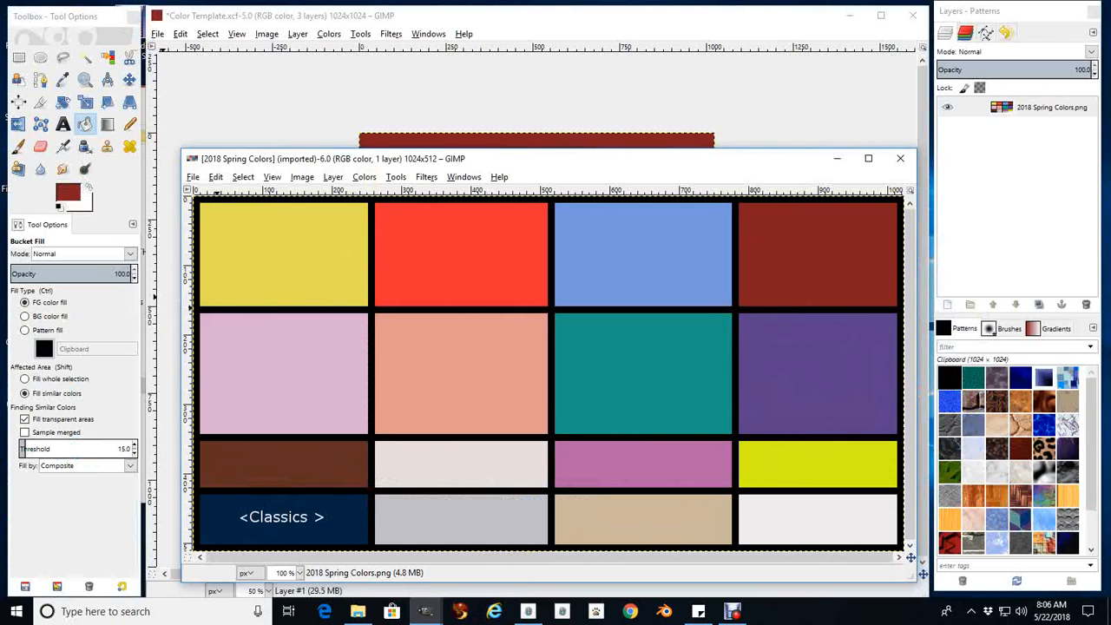
pyautogui.click(68, 193)
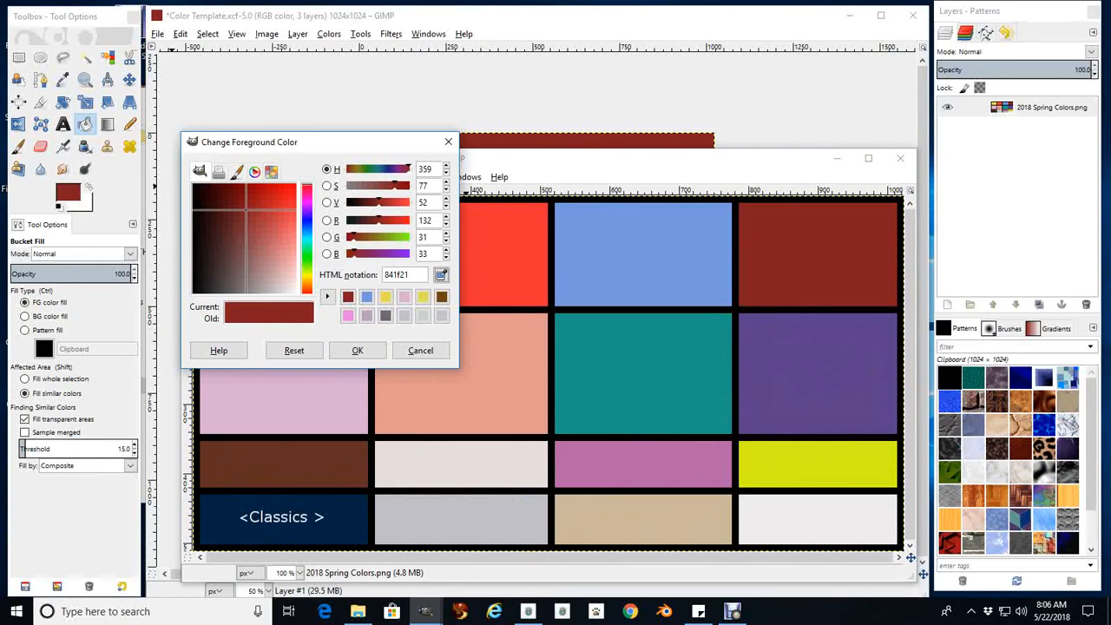
pyautogui.click(325, 398)
pyautogui.click(357, 351)
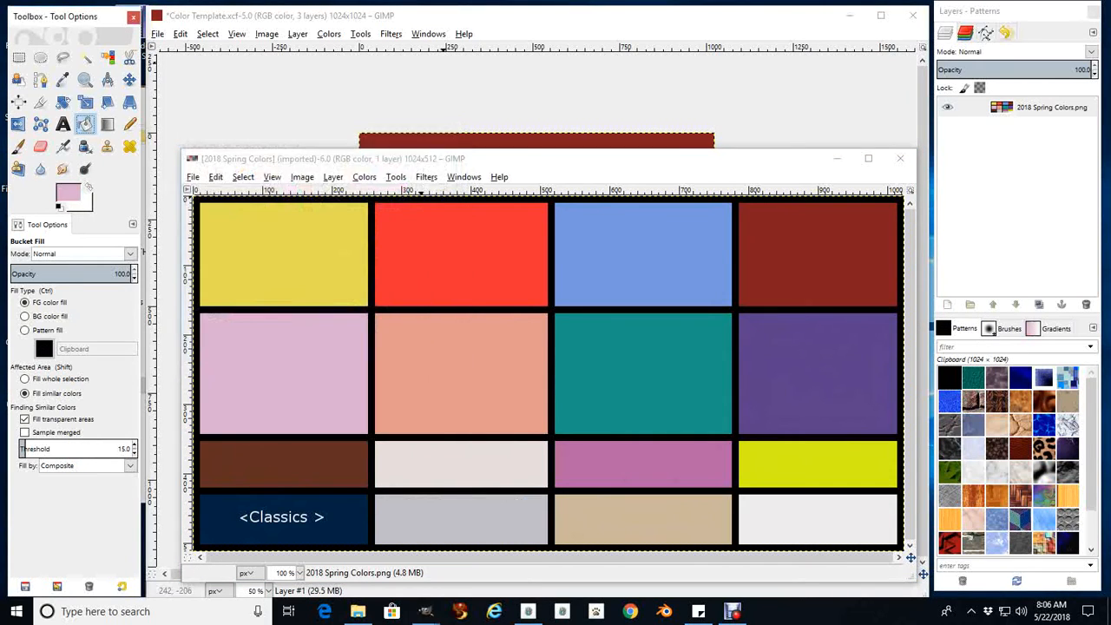
# Add a new 1024 by 1024 px transparent layer to the Color Template image and fill it with the light pink foreground color
pyautogui.click(441, 15)
pyautogui.click(298, 33)
pyautogui.click(319, 48)
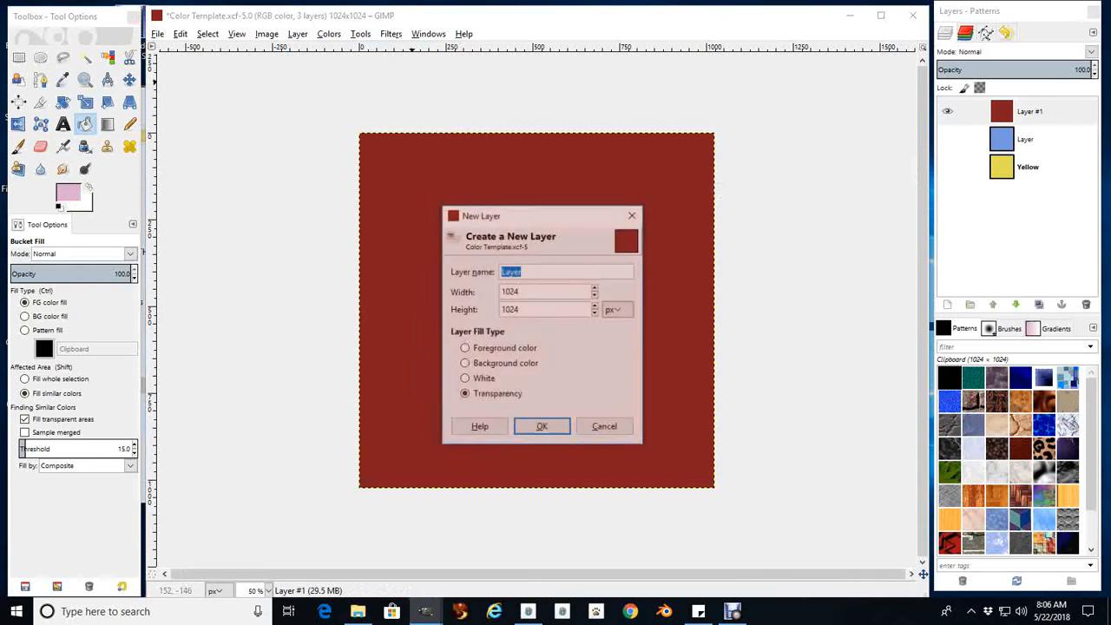
pyautogui.click(542, 427)
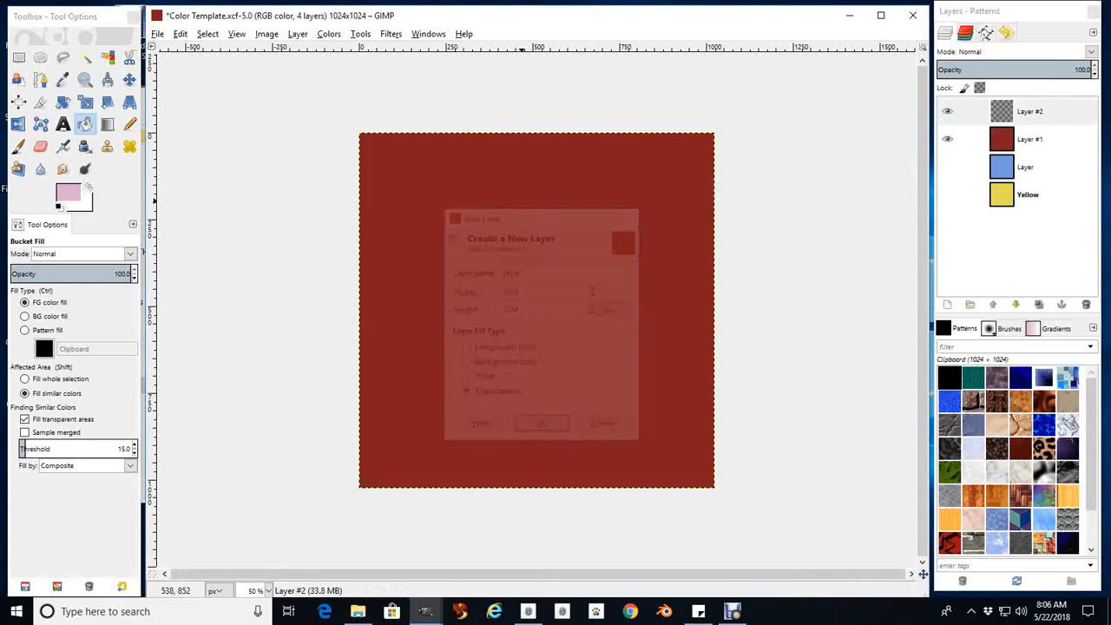
pyautogui.click(180, 33)
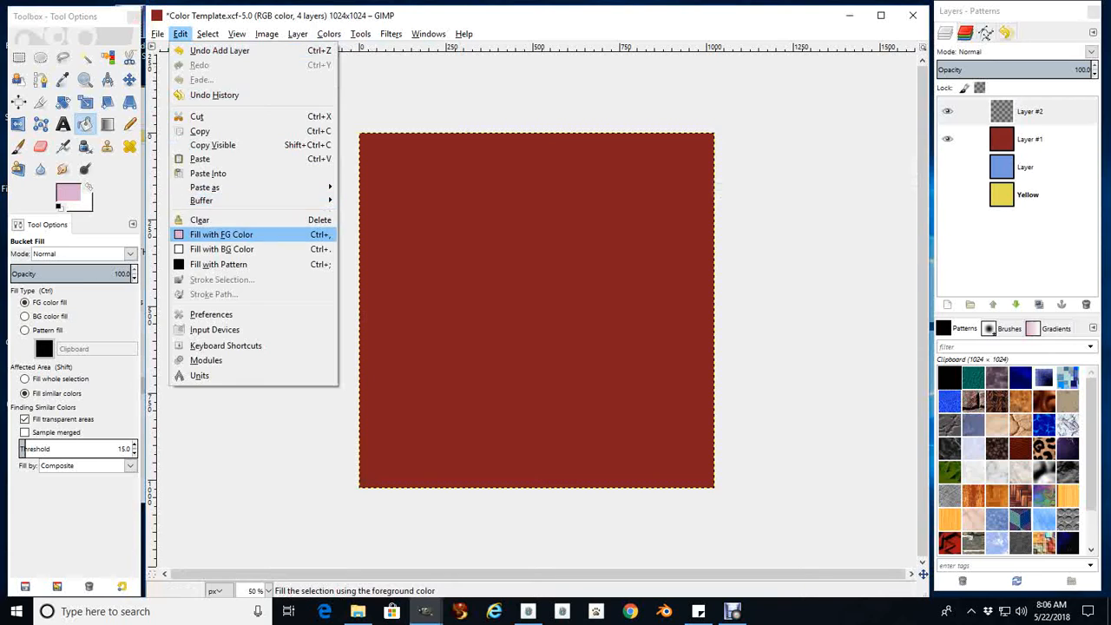
pyautogui.click(222, 234)
# Save the image as Color Template.xcf in the SECOND LIFE folder and close it
pyautogui.click(157, 33)
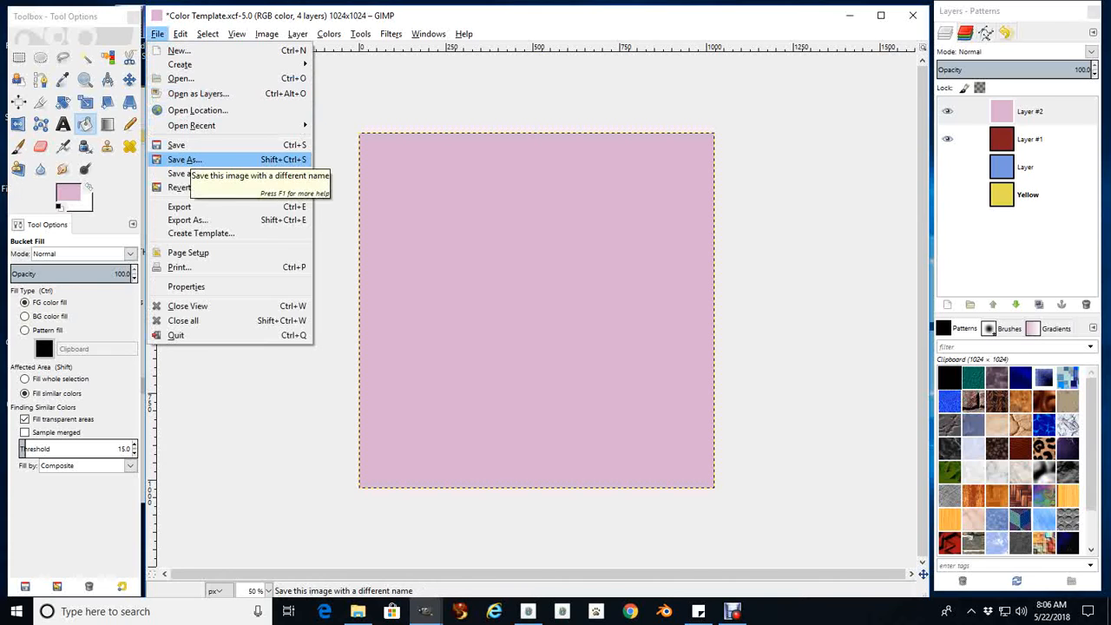
pyautogui.click(184, 159)
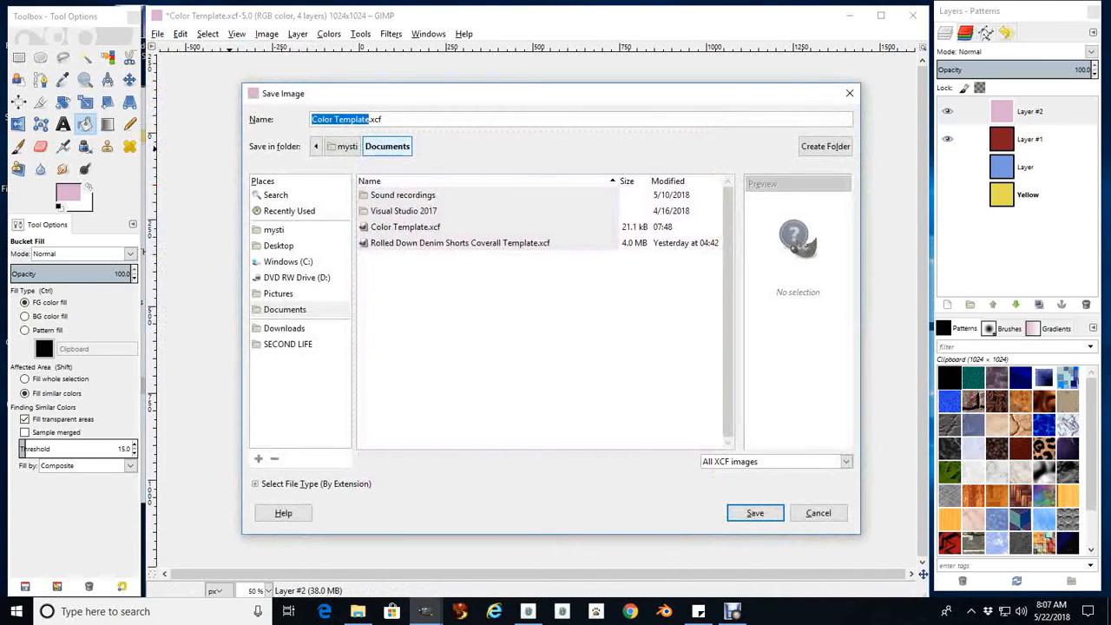
pyautogui.click(288, 345)
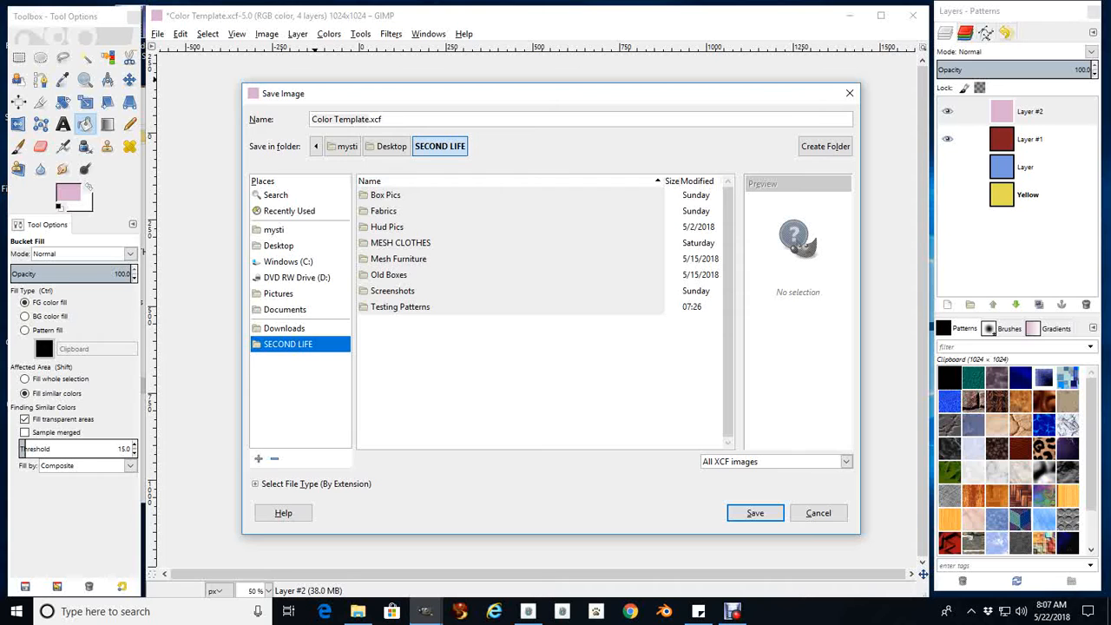
pyautogui.click(756, 513)
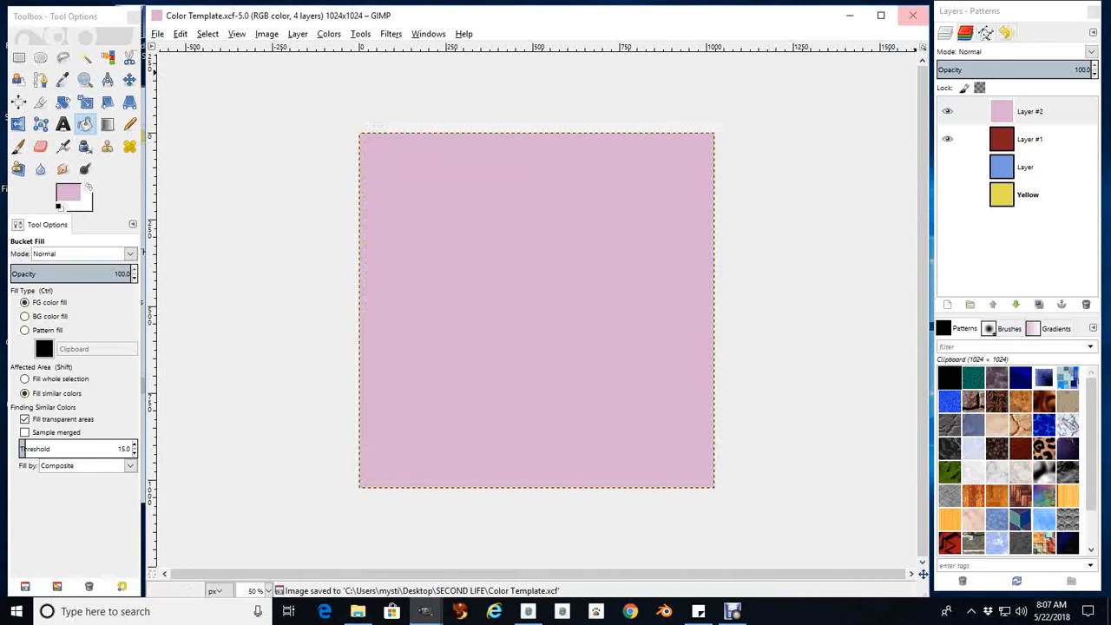
pyautogui.click(913, 14)
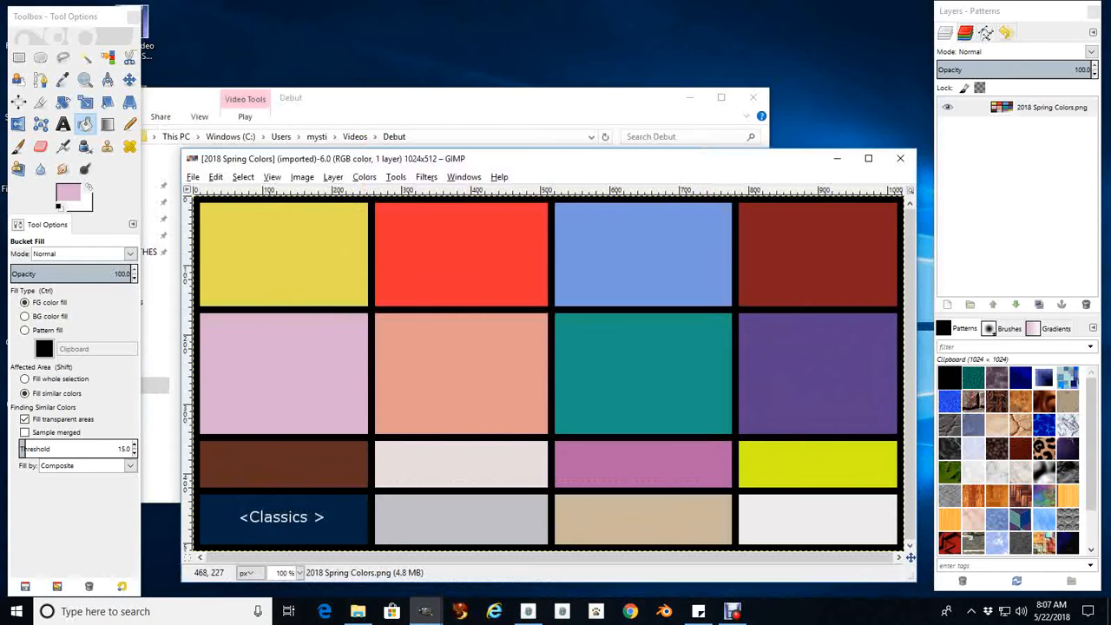
# Open Color Template.xcf from the SECOND LIFE folder
pyautogui.click(192, 177)
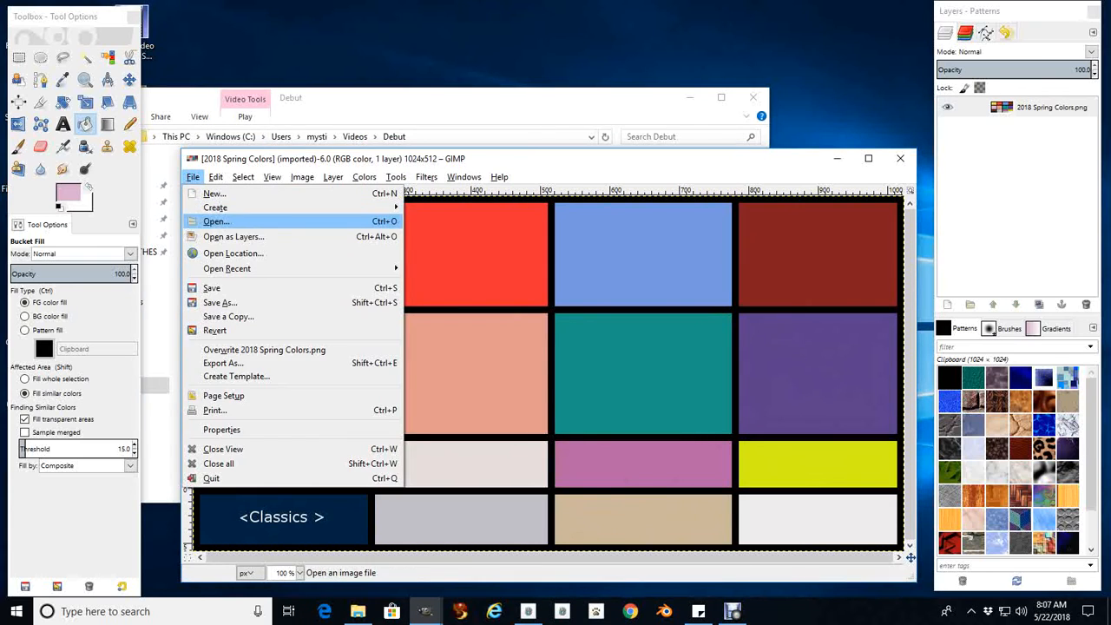
pyautogui.click(216, 222)
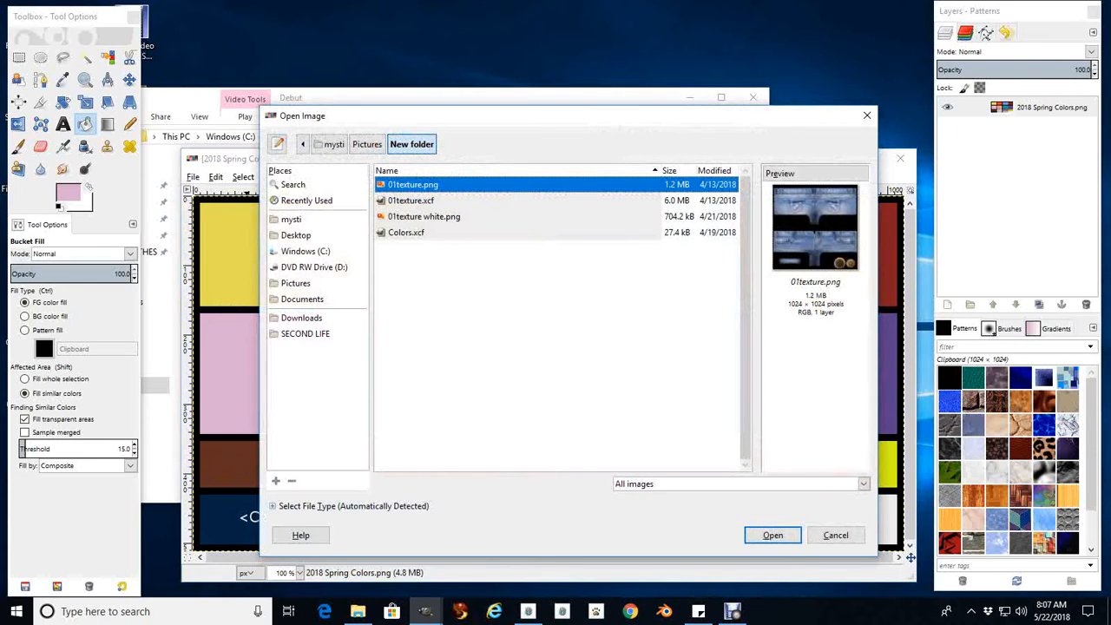
pyautogui.click(305, 333)
pyautogui.doubleClick(423, 313)
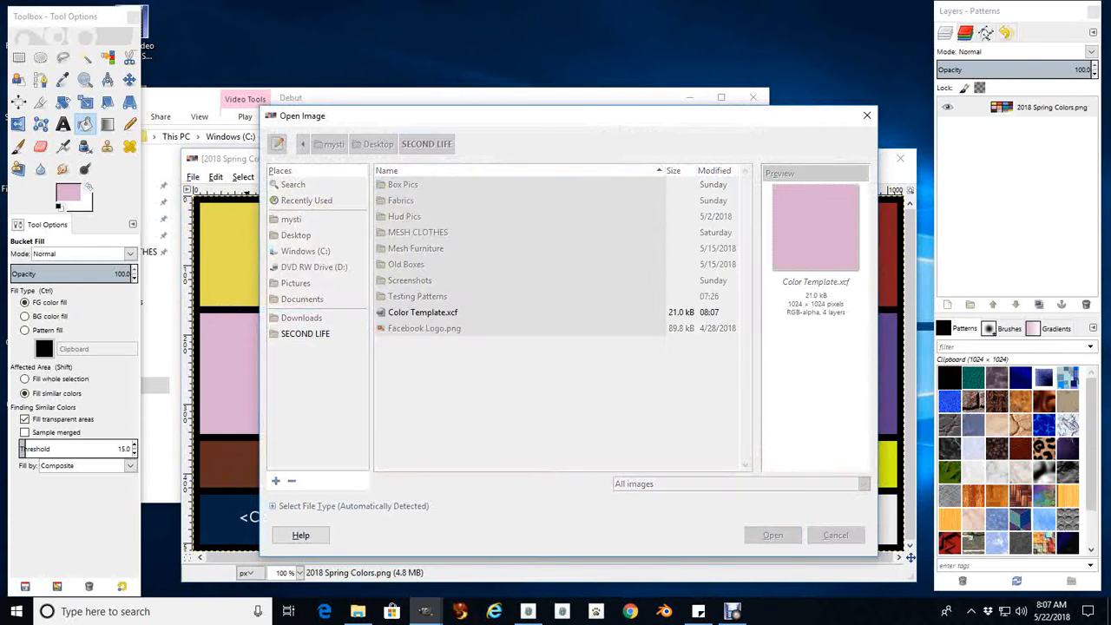
# Set the blending mode of both the dark red layer and the light pink layer to Multiply
pyautogui.click(1029, 111)
pyautogui.click(1030, 139)
pyautogui.click(1026, 167)
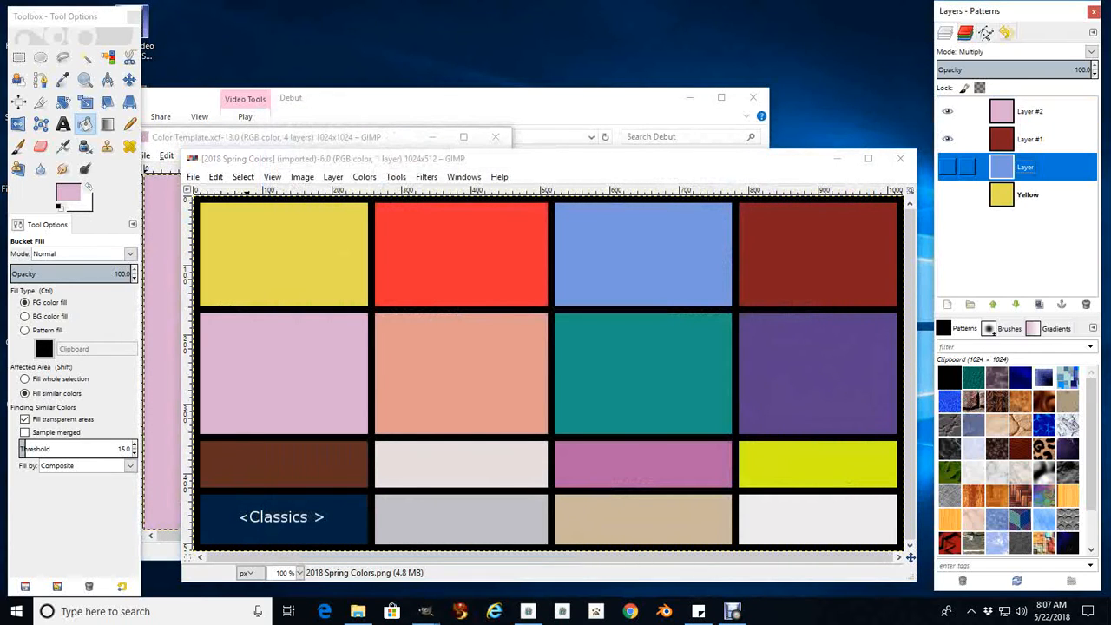
pyautogui.click(1030, 139)
pyautogui.click(1091, 52)
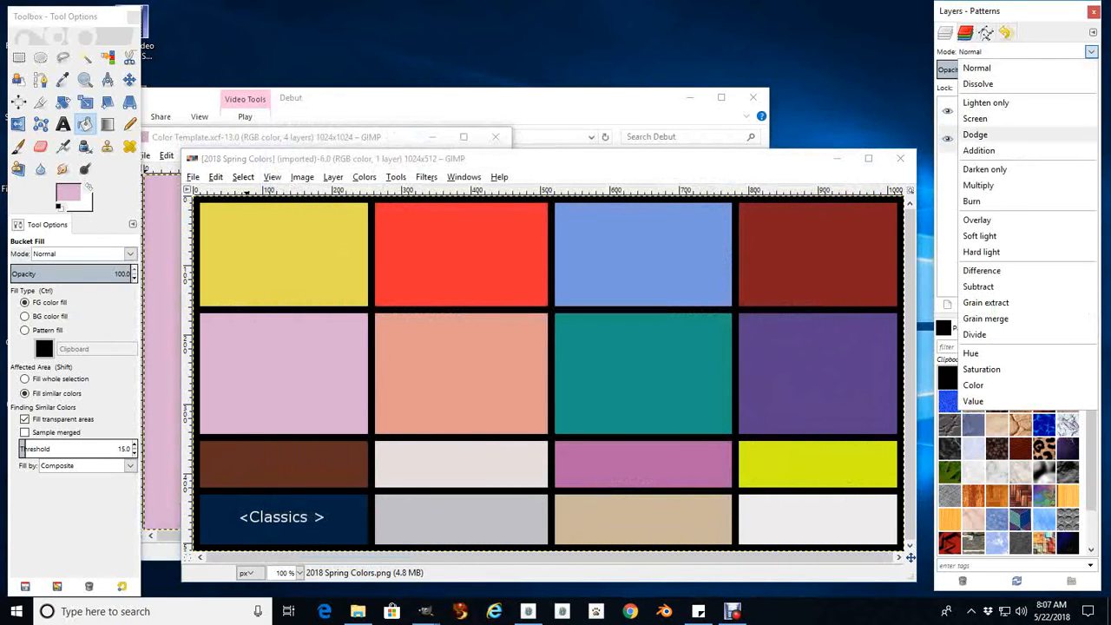
pyautogui.click(978, 185)
pyautogui.click(1017, 111)
pyautogui.click(1091, 53)
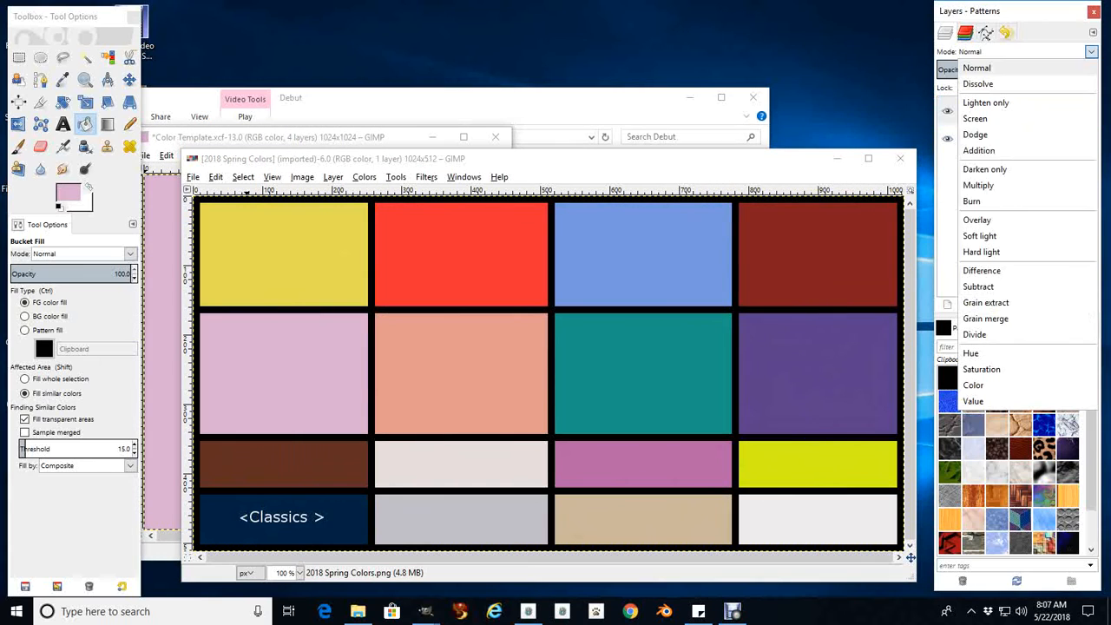
pyautogui.click(980, 184)
# Move the Color Template image window and enlarge it to fill the space between the toolbox and the layers dock
pyautogui.moveTo(304, 137); pyautogui.dragTo(382, 41)
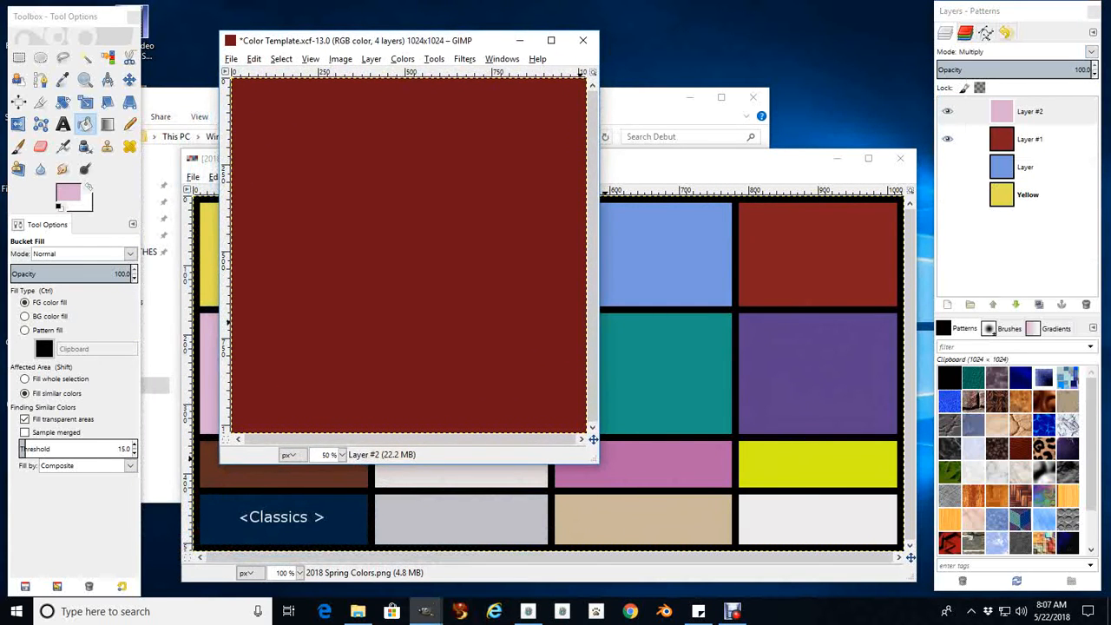
pyautogui.moveTo(598, 462); pyautogui.dragTo(921, 581)
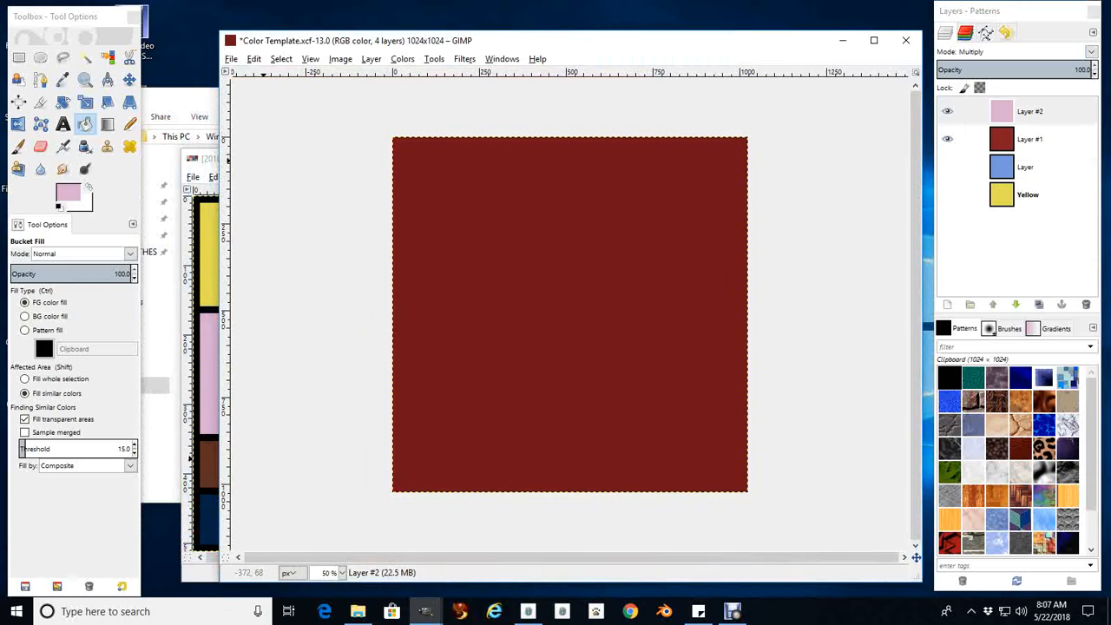
pyautogui.click(928, 583)
pyautogui.moveTo(220, 32); pyautogui.dragTo(146, 7)
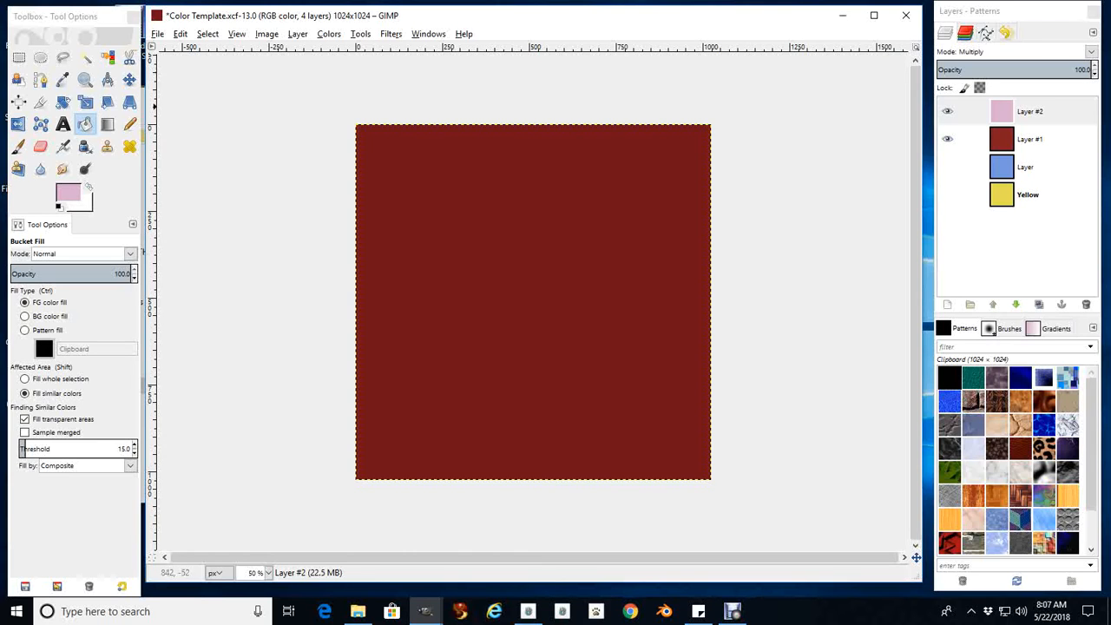
# Hide the dark red and light pink layers, and bring the 01texture image to the front
pyautogui.click(947, 139)
pyautogui.click(948, 111)
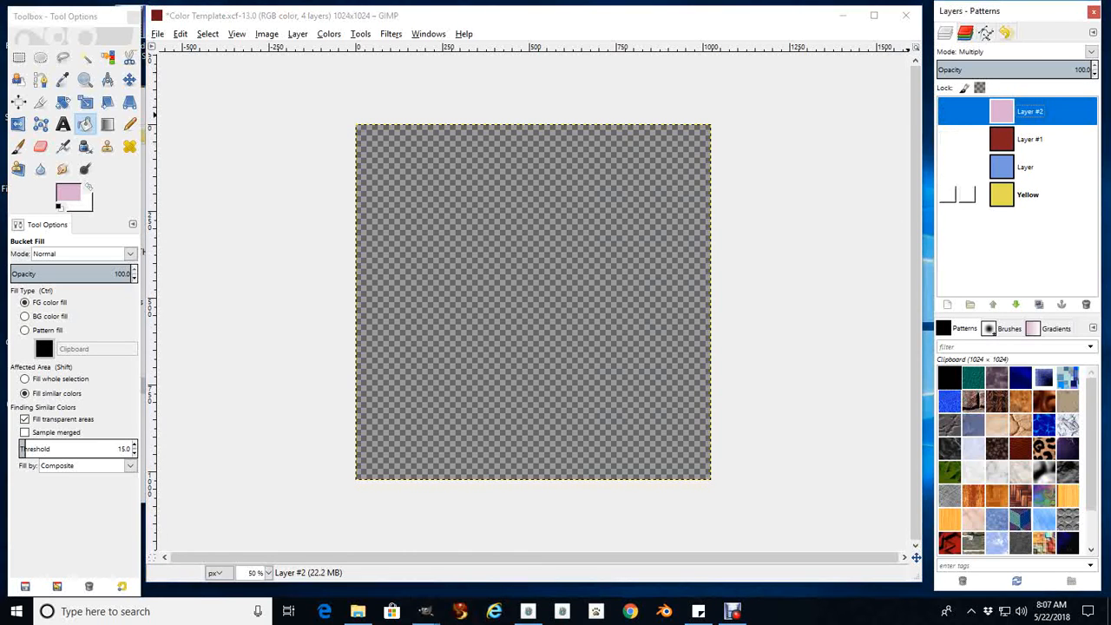
pyautogui.moveTo(425, 611)
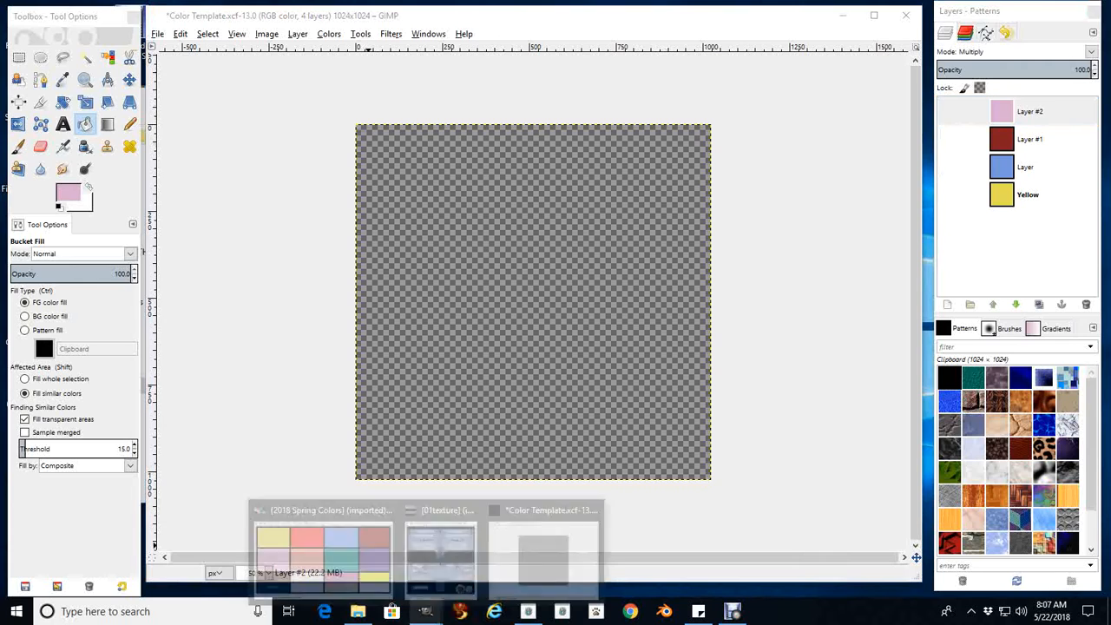
pyautogui.click(437, 538)
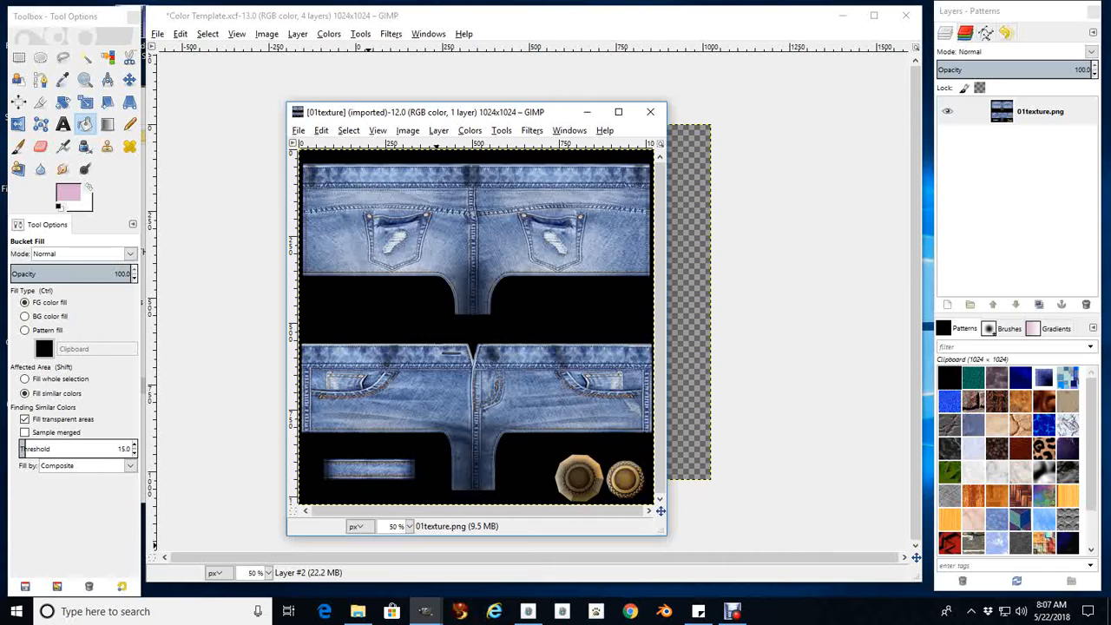
# Turn the 01texture denim image grey by applying Colorize with the saturation set to 0
pyautogui.click(469, 130)
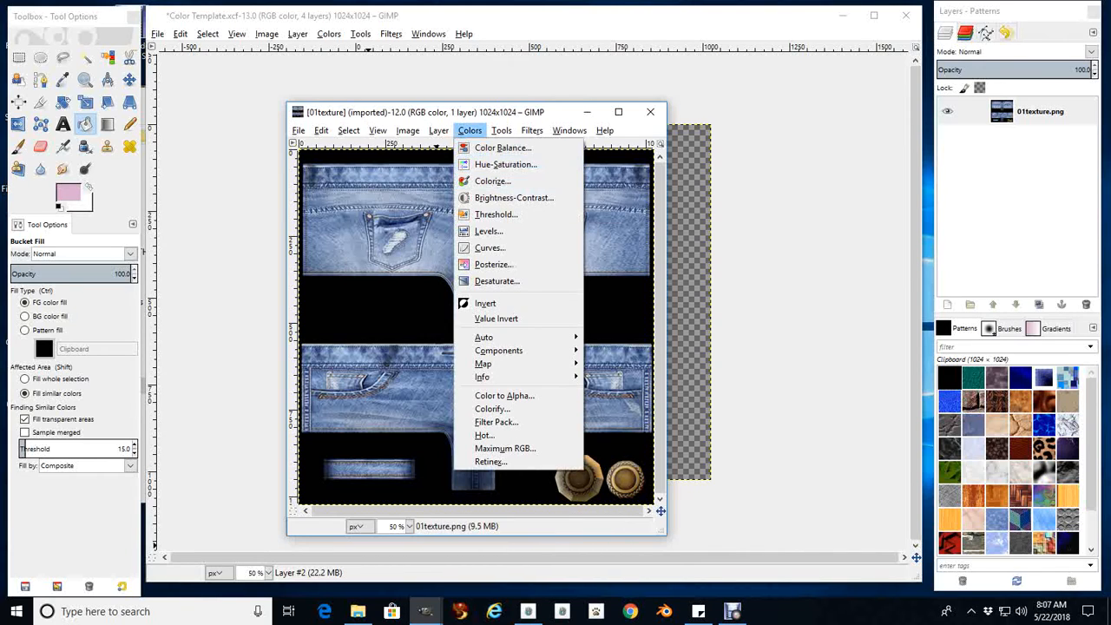
pyautogui.click(493, 181)
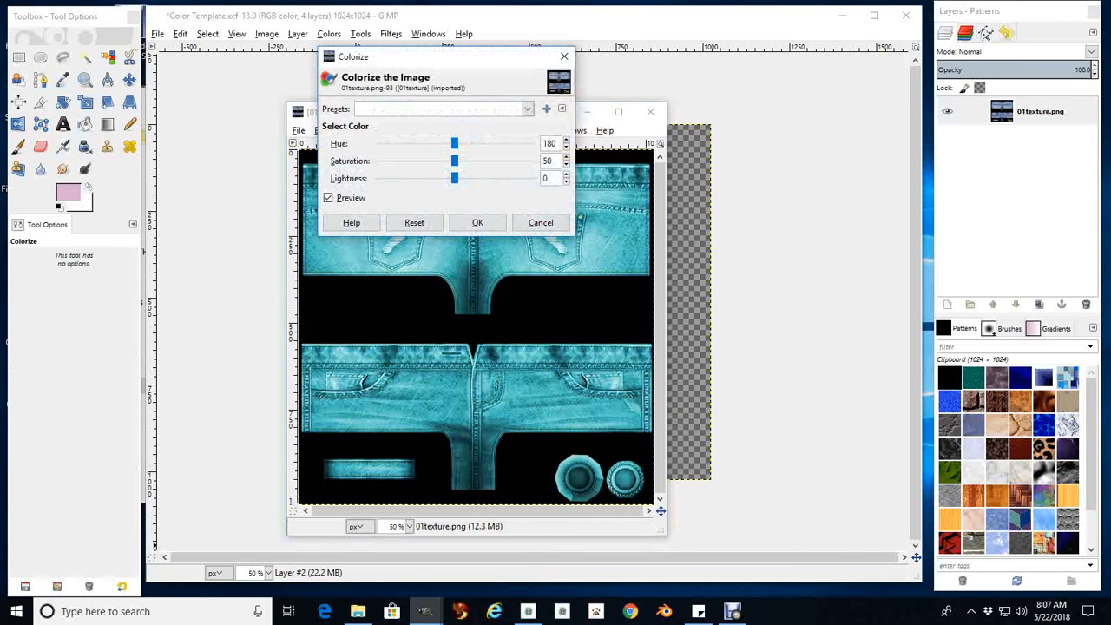
pyautogui.moveTo(454, 160); pyautogui.dragTo(376, 160)
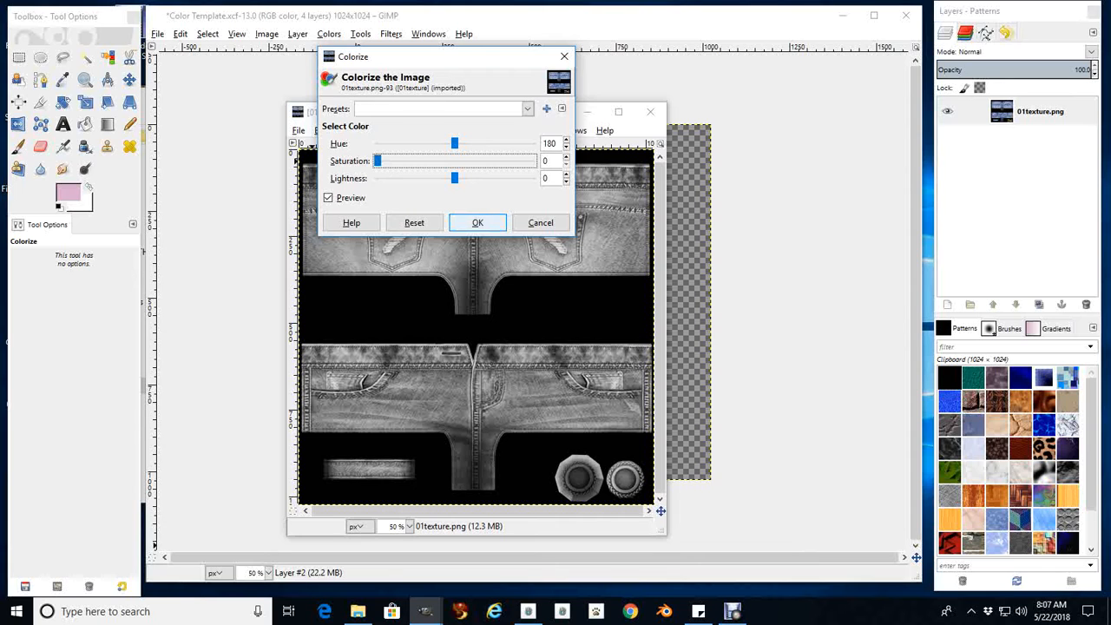
pyautogui.click(477, 222)
# Copy the grey denim texture and minimize its image window to reveal the Color Template image
pyautogui.click(321, 130)
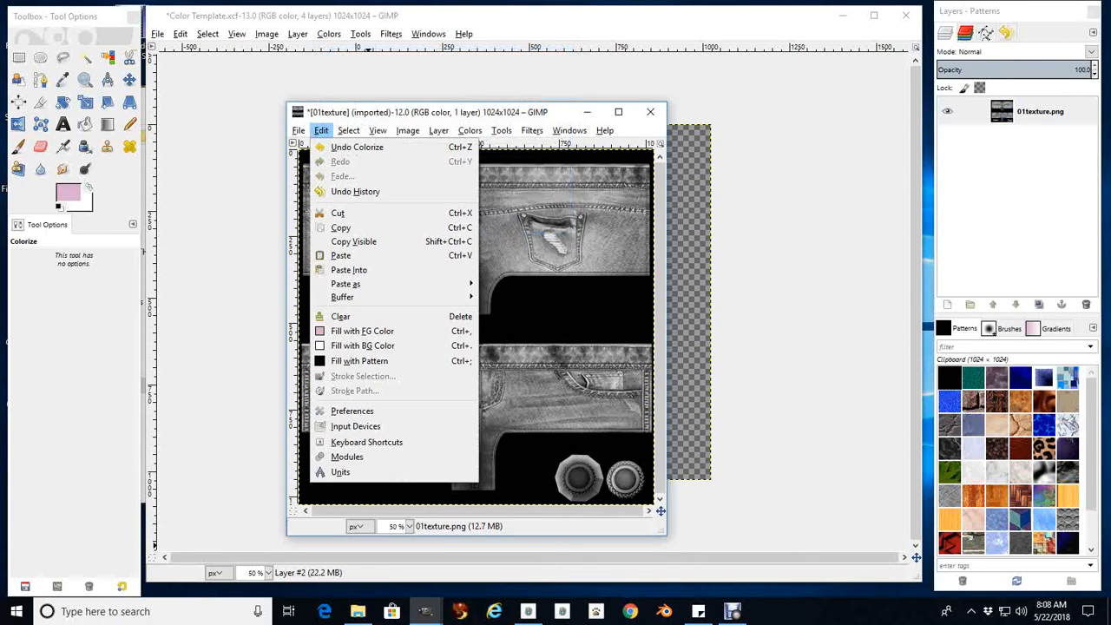
pyautogui.click(341, 228)
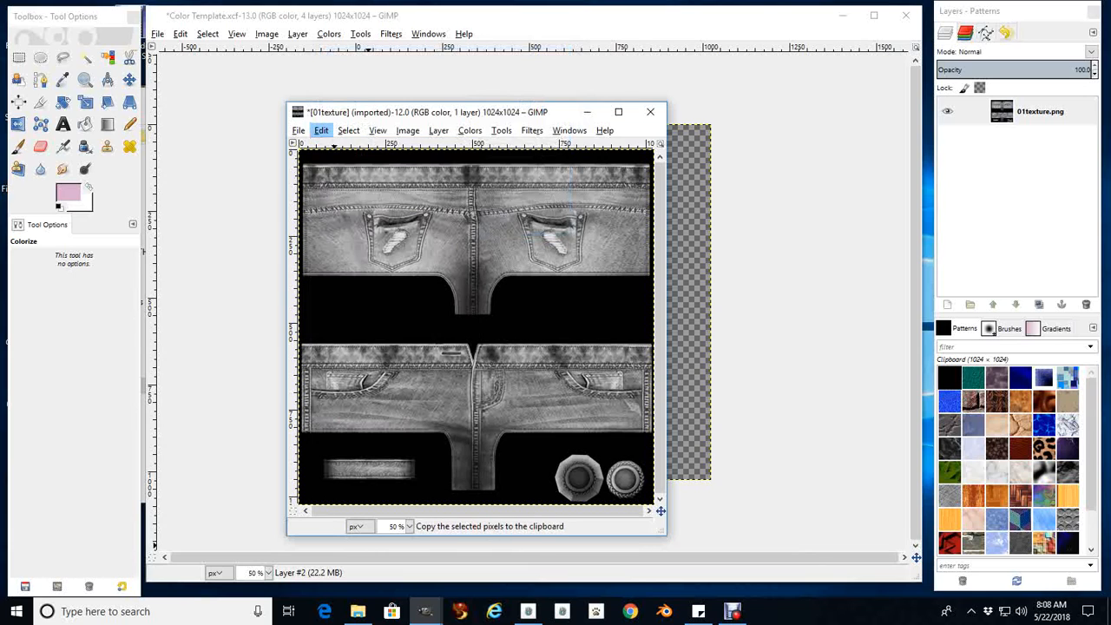
pyautogui.click(587, 112)
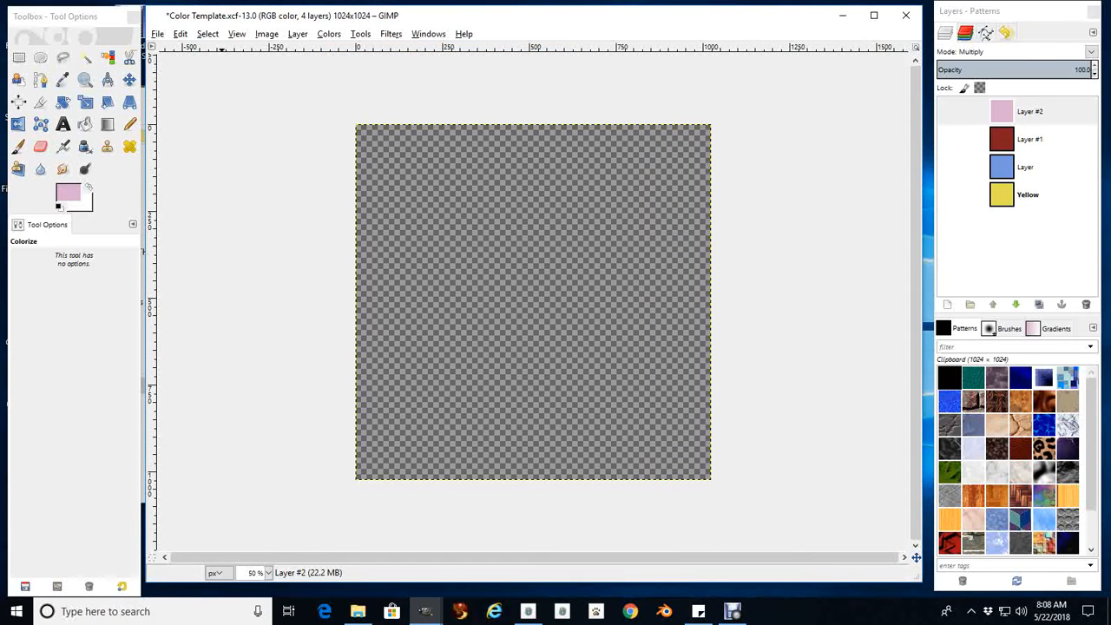
pyautogui.click(180, 34)
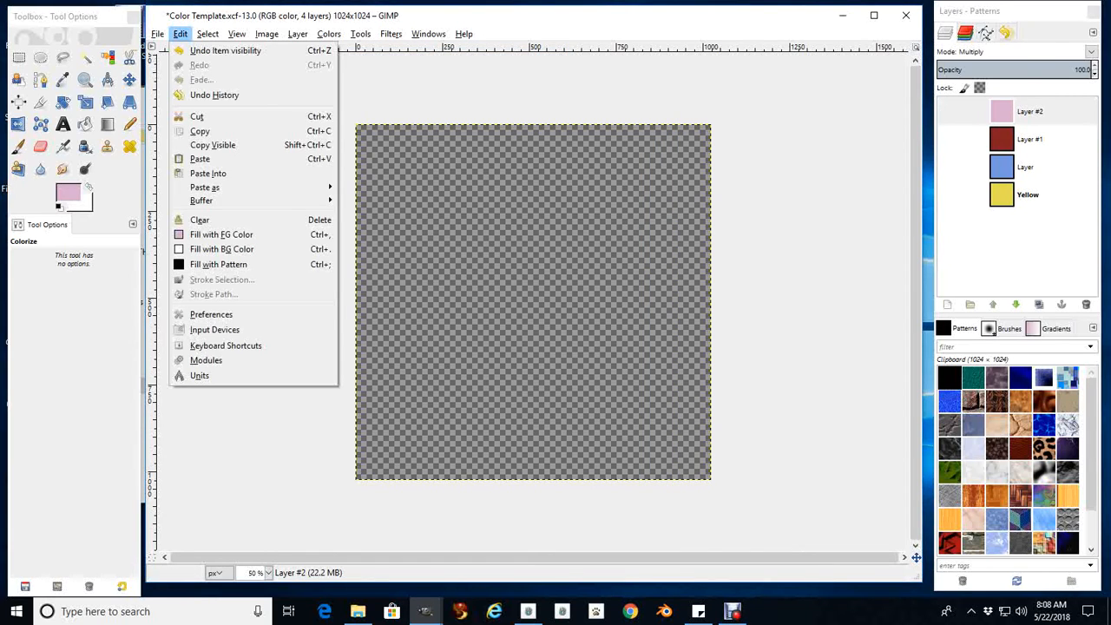
pyautogui.moveTo(209, 187)
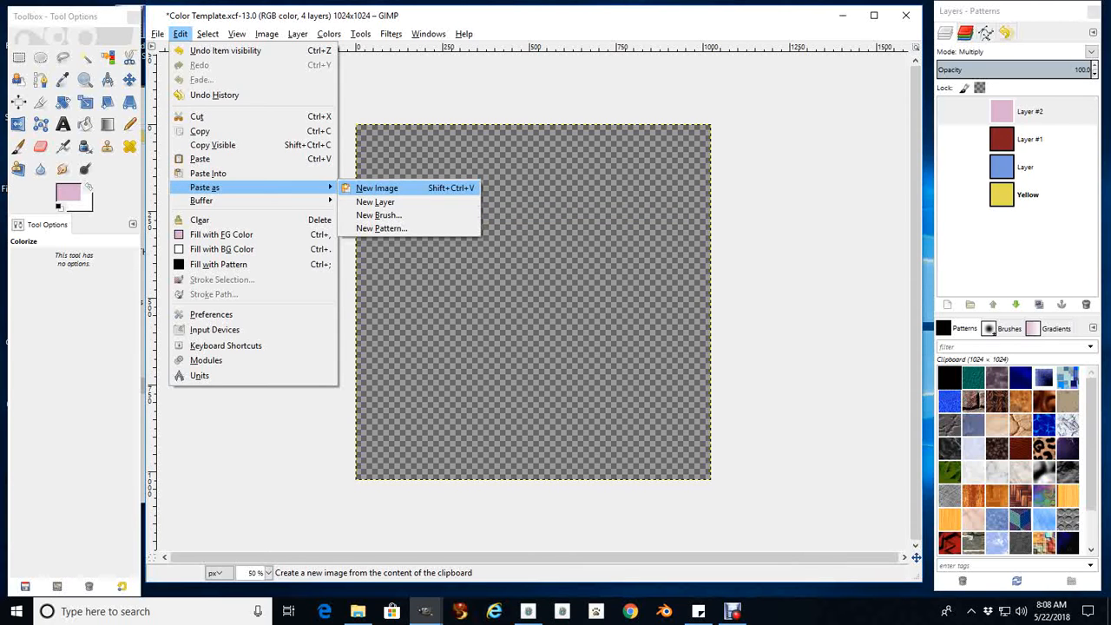
pyautogui.click(377, 188)
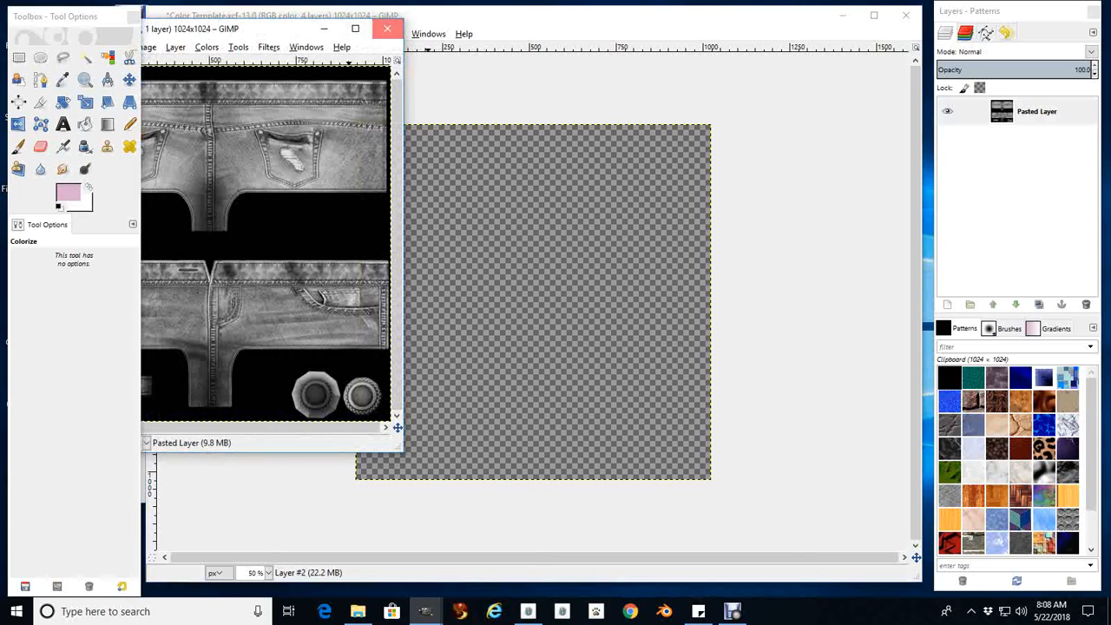
pyautogui.click(387, 29)
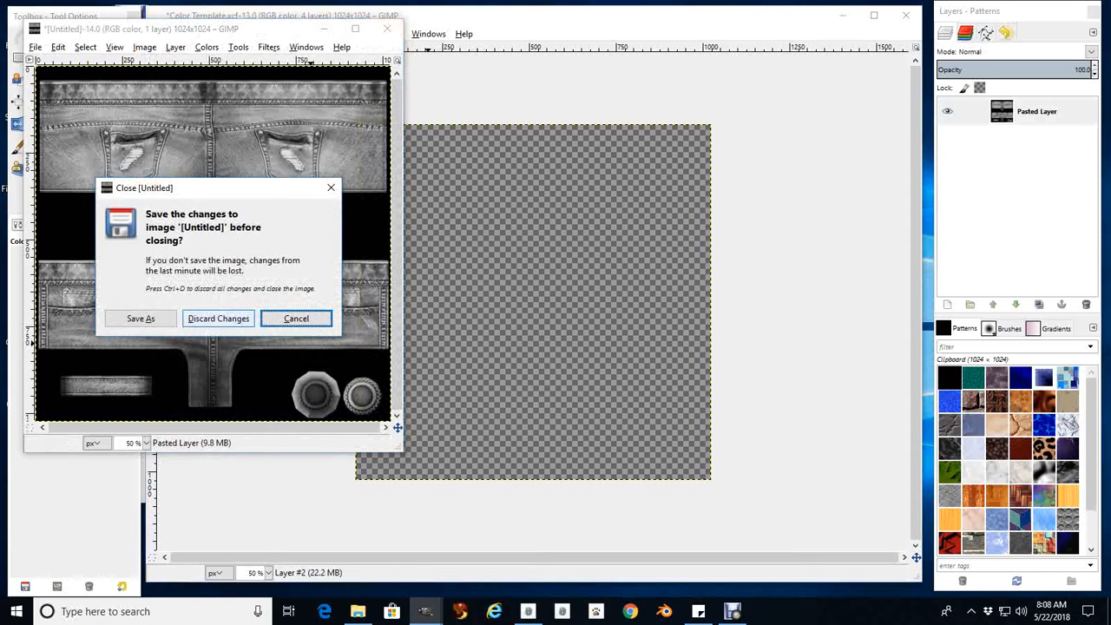
pyautogui.click(218, 319)
# Paste the copied denim into Color Template as a new layer and move it beneath the Yellow layer
pyautogui.click(180, 34)
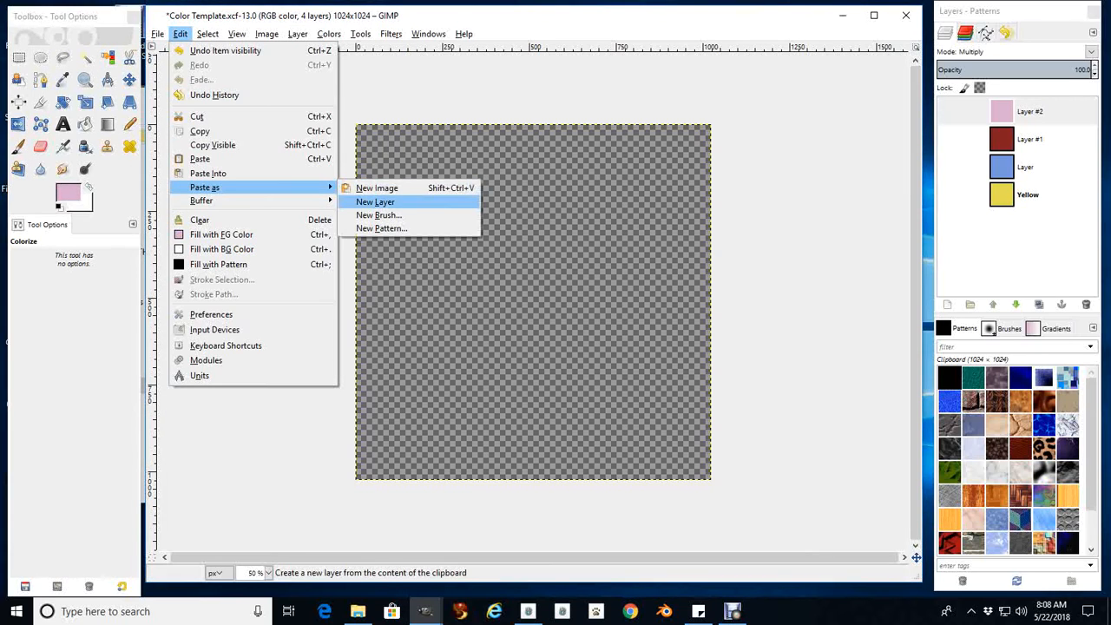
pyautogui.click(376, 201)
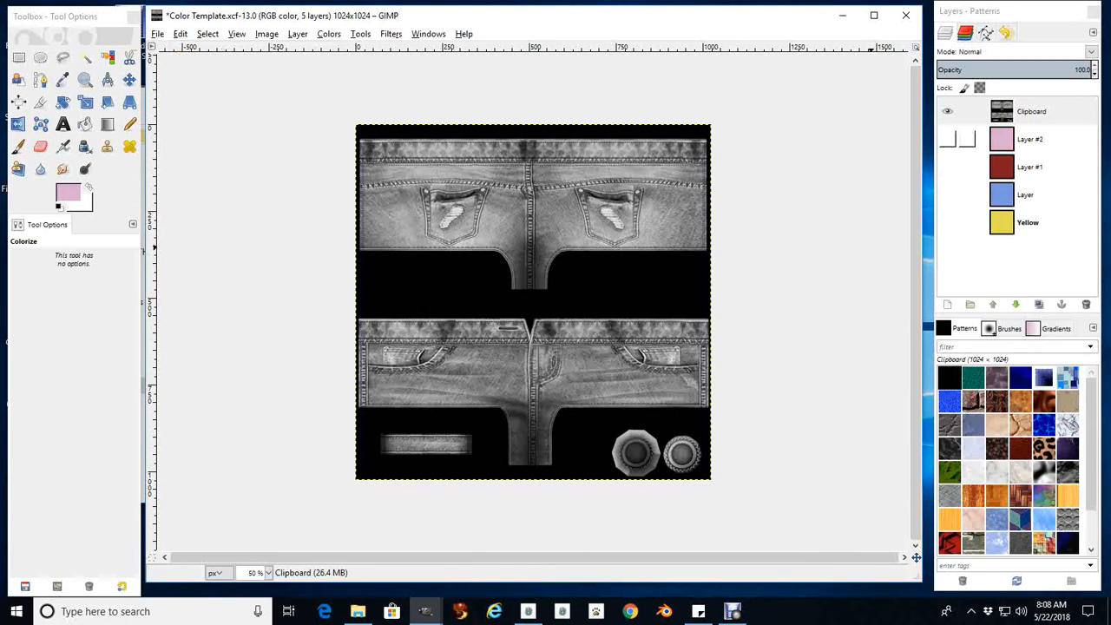
pyautogui.click(968, 111)
pyautogui.moveTo(1016, 113); pyautogui.dragTo(1029, 184)
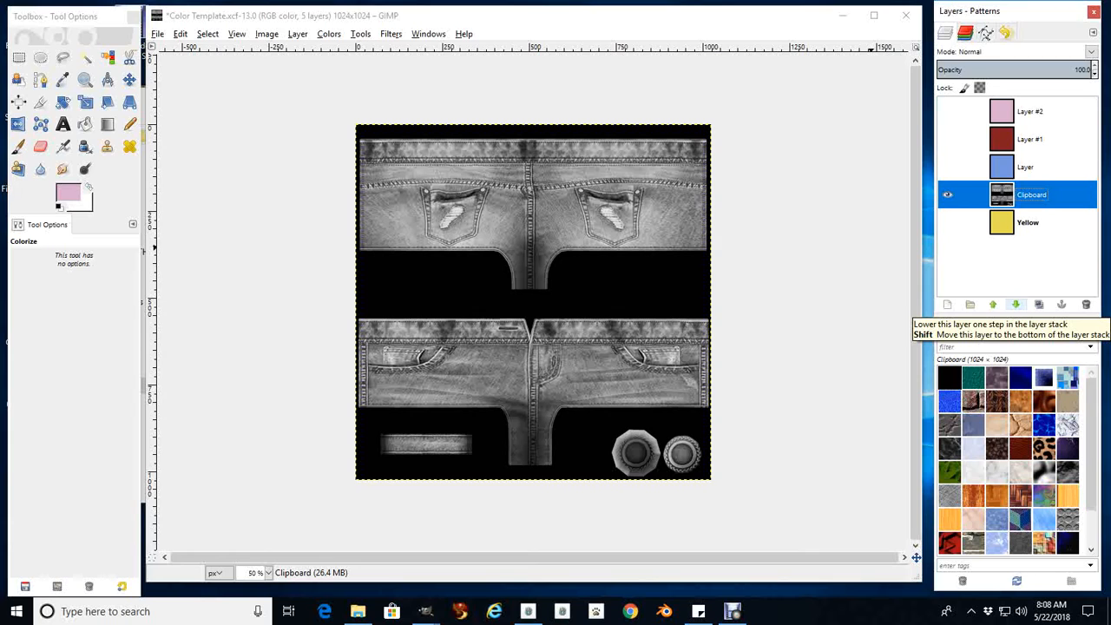
pyautogui.click(1016, 305)
pyautogui.click(993, 304)
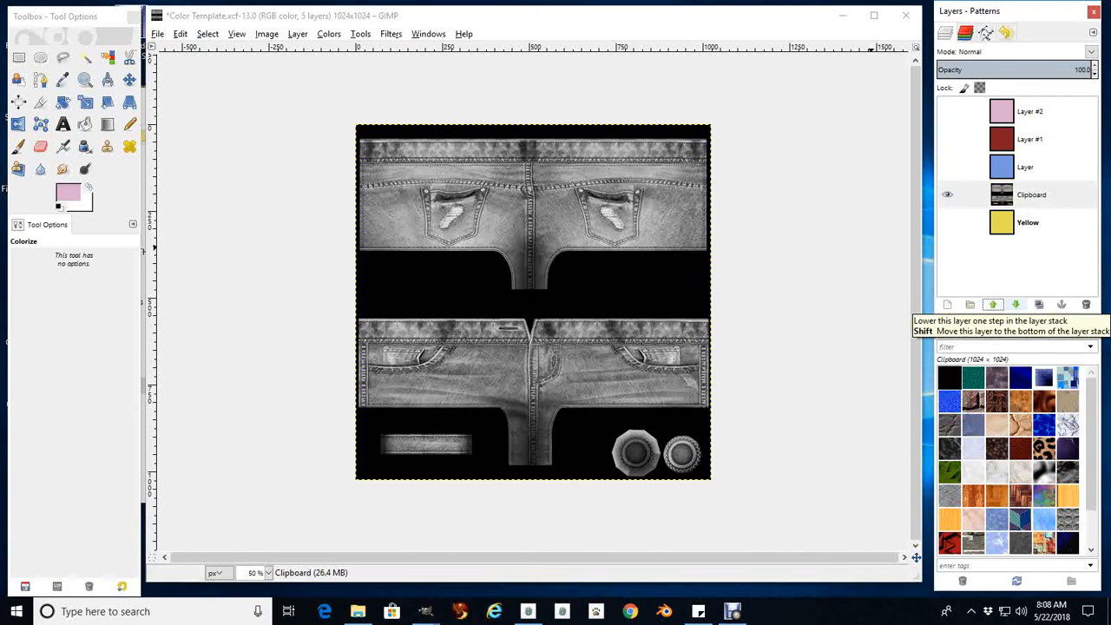
pyautogui.click(1016, 305)
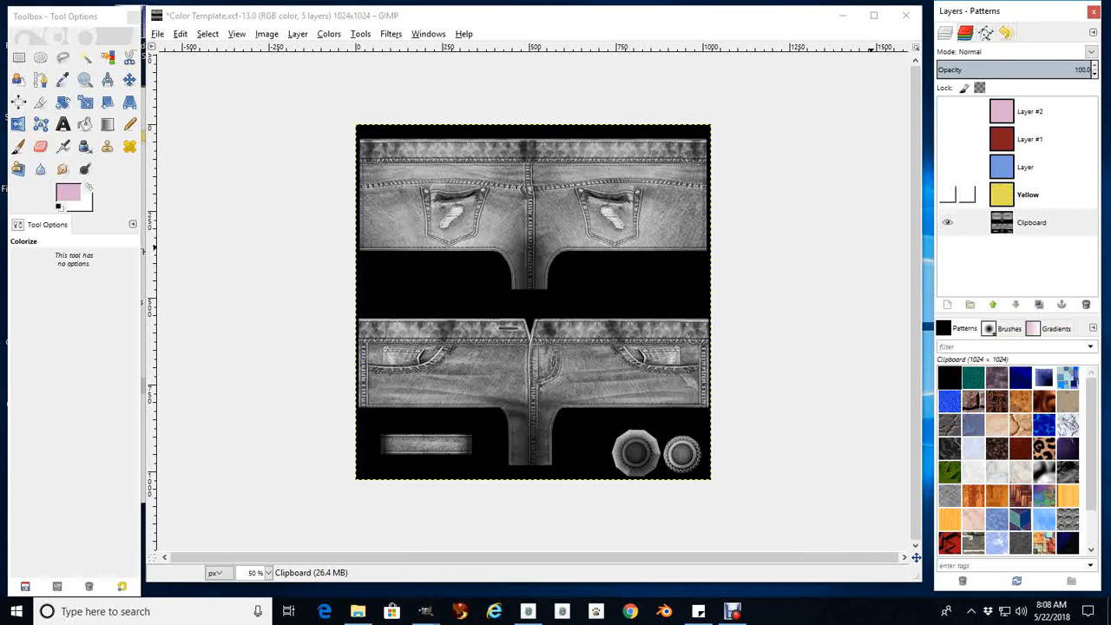
# Preview the yellow and blue layers in turn over the denim, ending with only Yellow shown above it
pyautogui.click(947, 194)
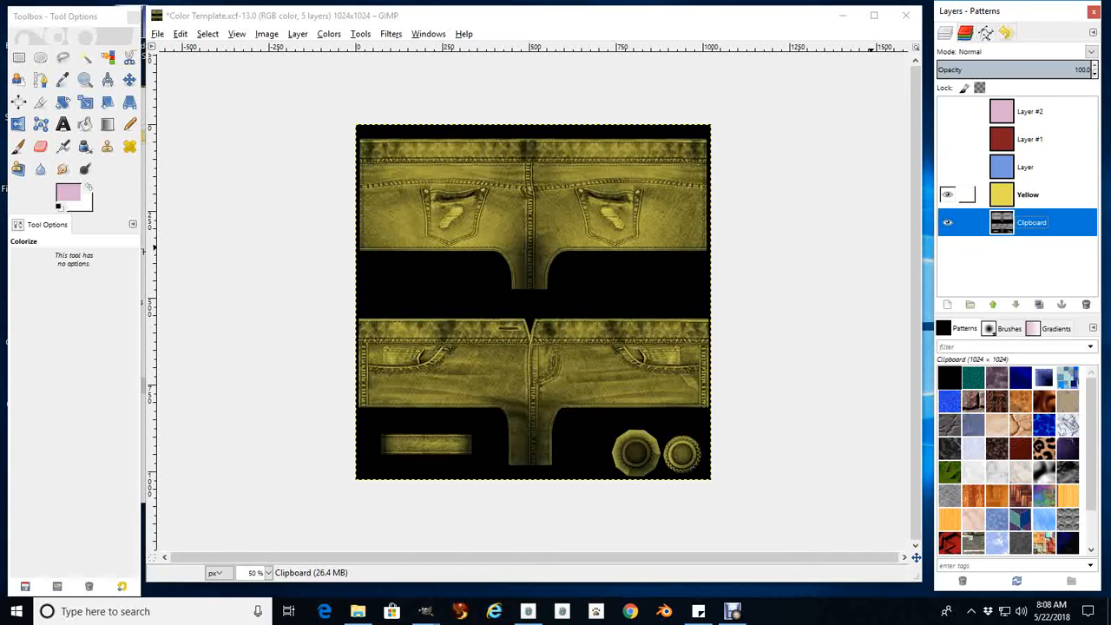
pyautogui.click(949, 195)
pyautogui.click(948, 166)
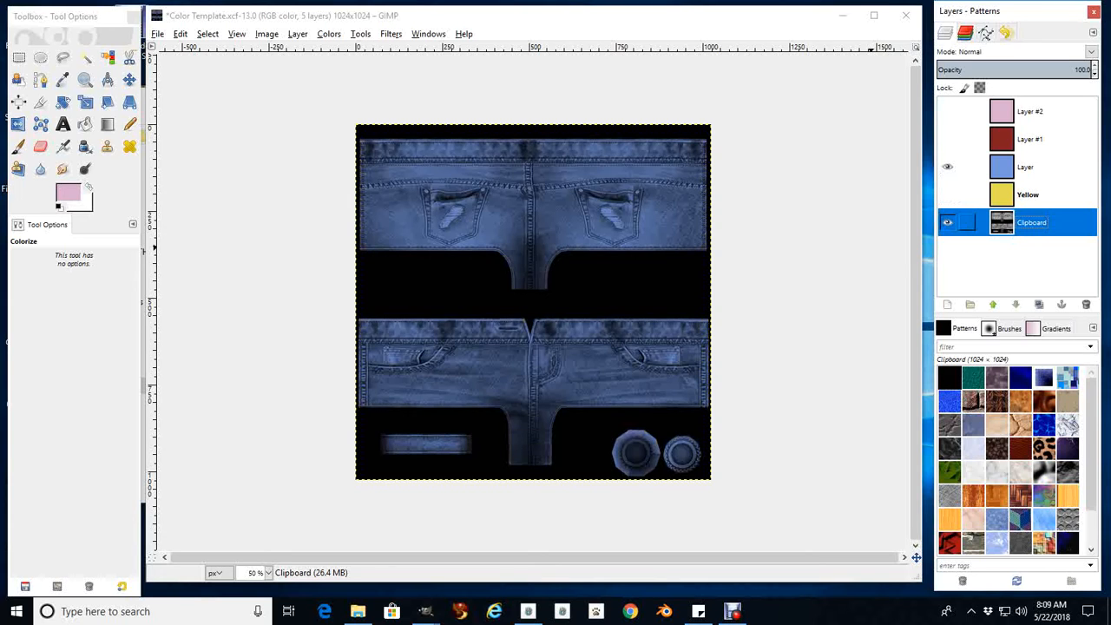
pyautogui.click(40, 79)
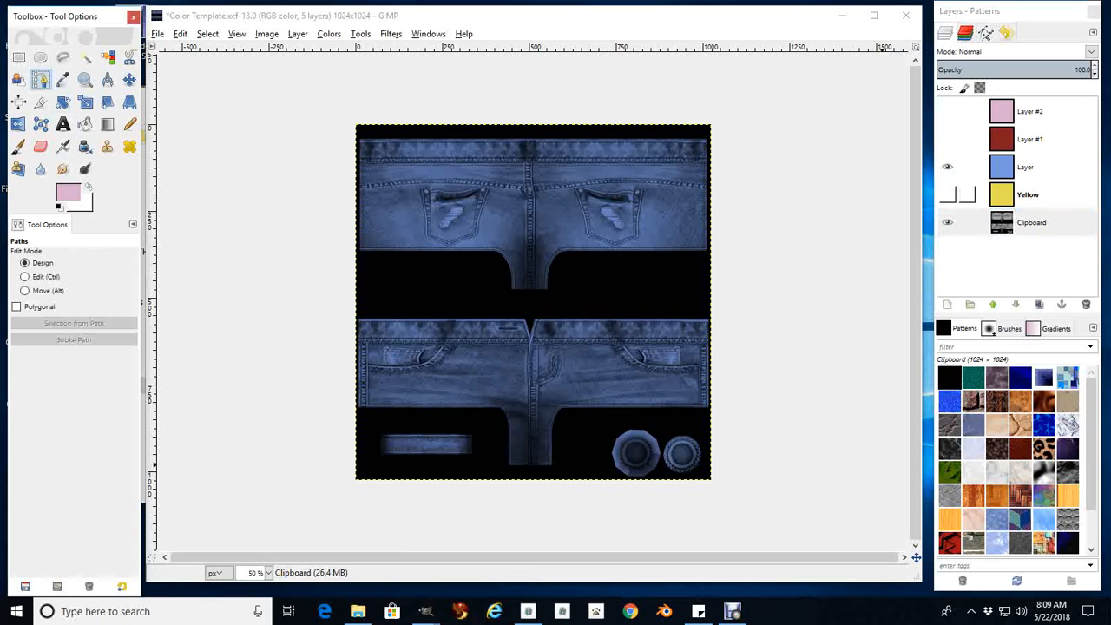
pyautogui.click(1032, 223)
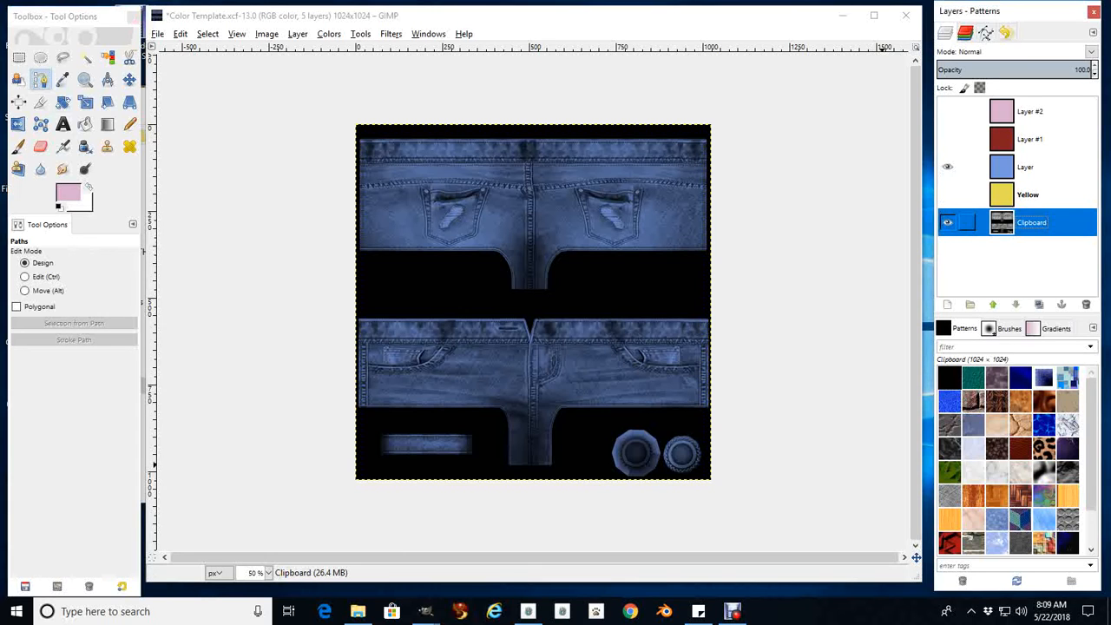
pyautogui.click(947, 195)
pyautogui.click(947, 167)
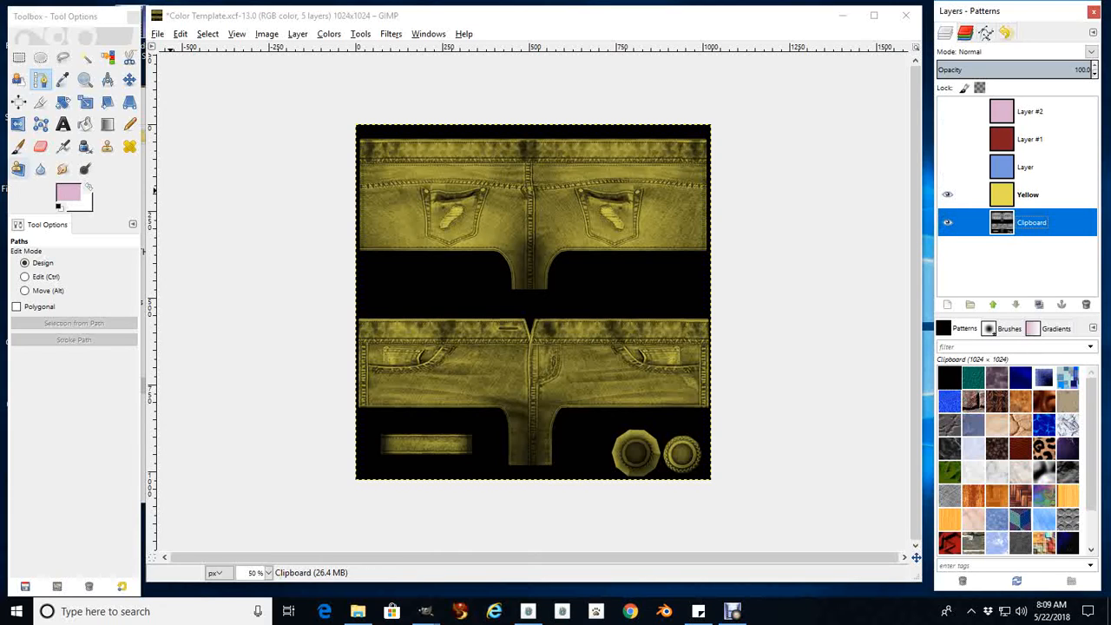
# Outline the two round buttons at the lower right of the texture with the Paths tool and convert the path to a selection
pyautogui.click(40, 80)
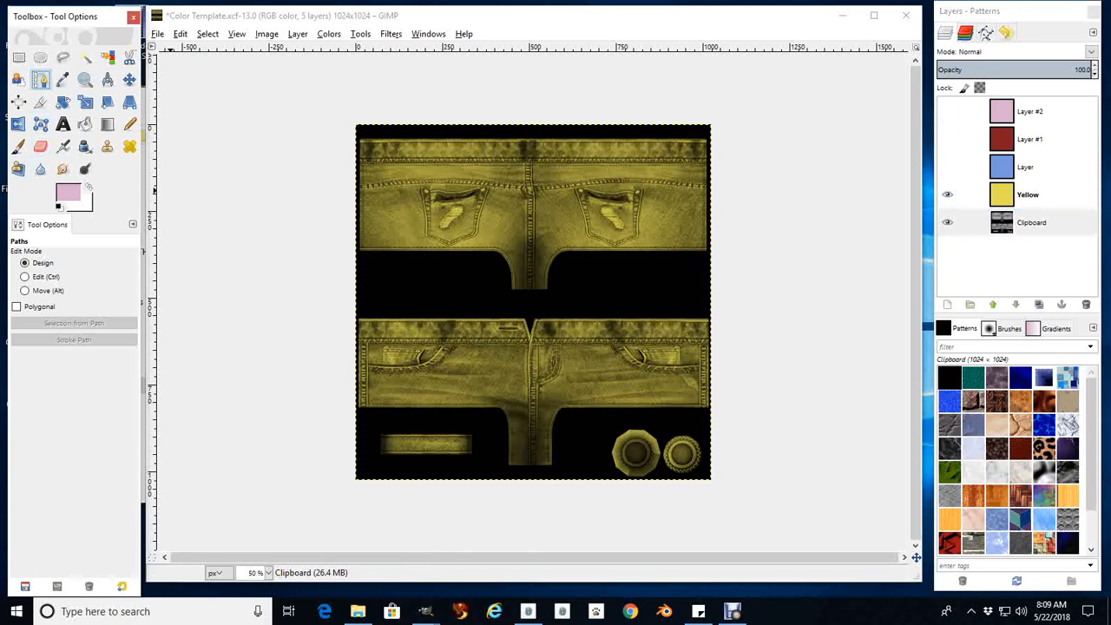
pyautogui.click(628, 416)
pyautogui.click(598, 428)
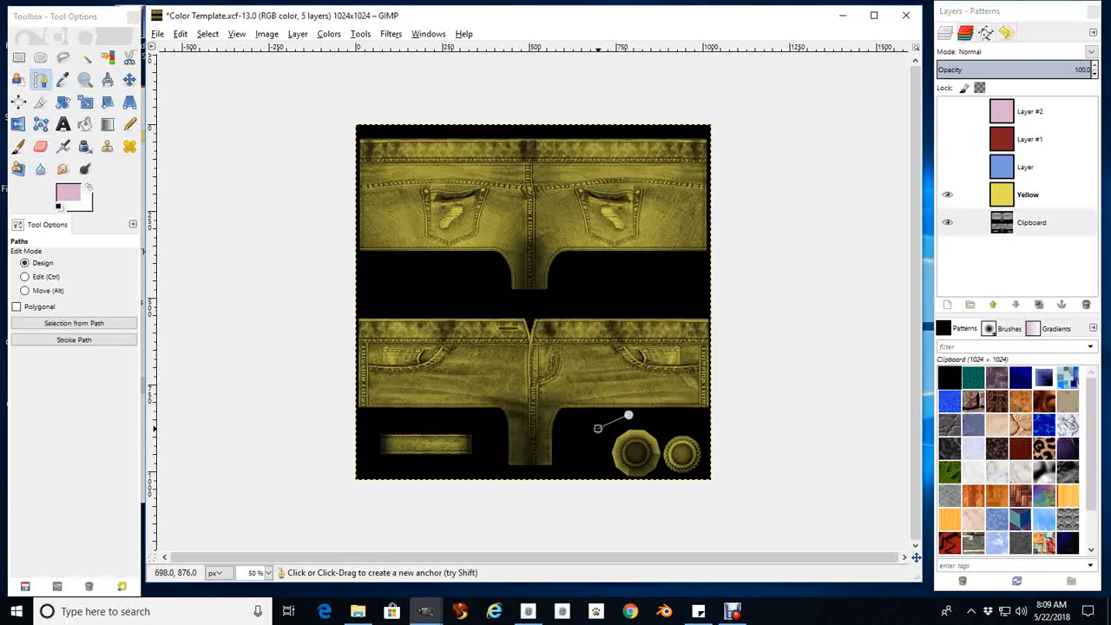
pyautogui.click(598, 469)
pyautogui.click(600, 488)
pyautogui.click(677, 488)
pyautogui.click(713, 479)
pyautogui.click(726, 452)
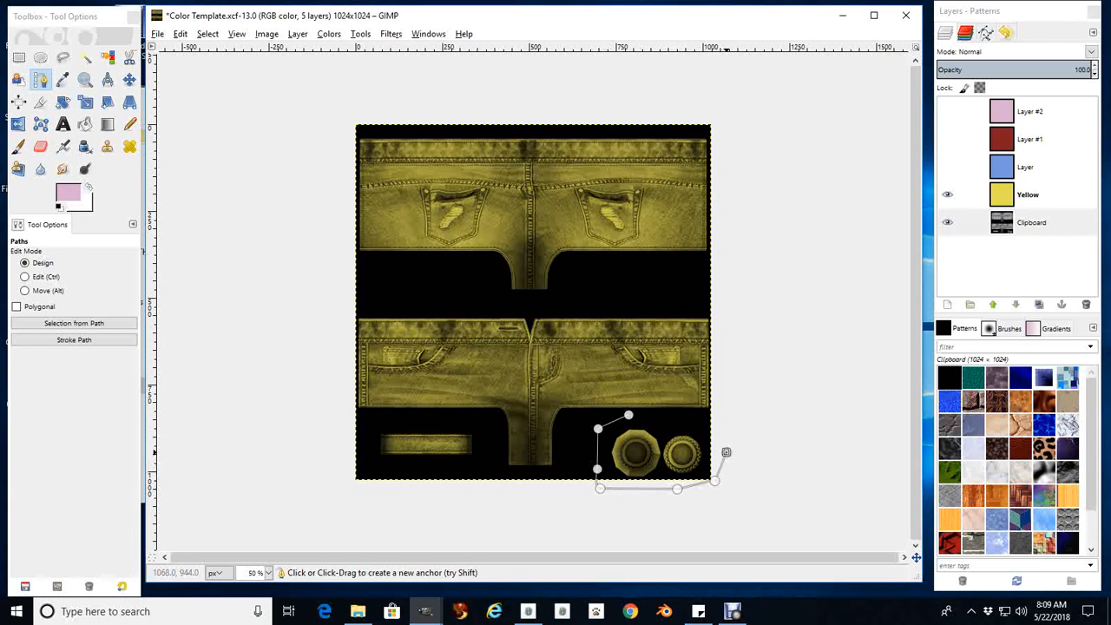
pyautogui.click(704, 427)
pyautogui.click(73, 323)
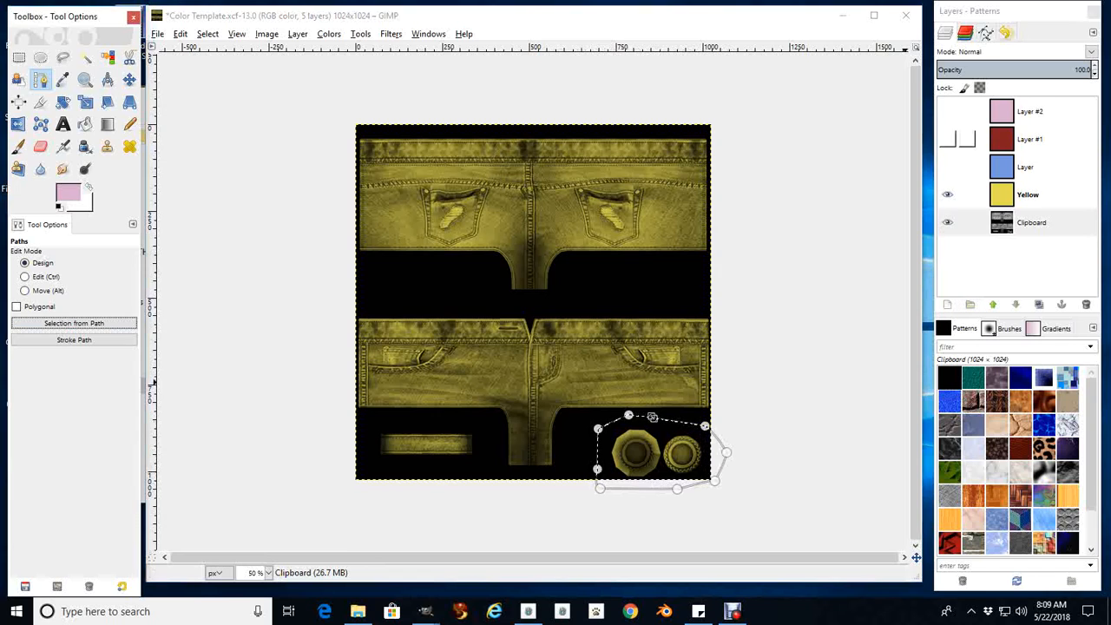
# Cut the selected button area out of the Yellow layer and the blue layer
pyautogui.click(1029, 195)
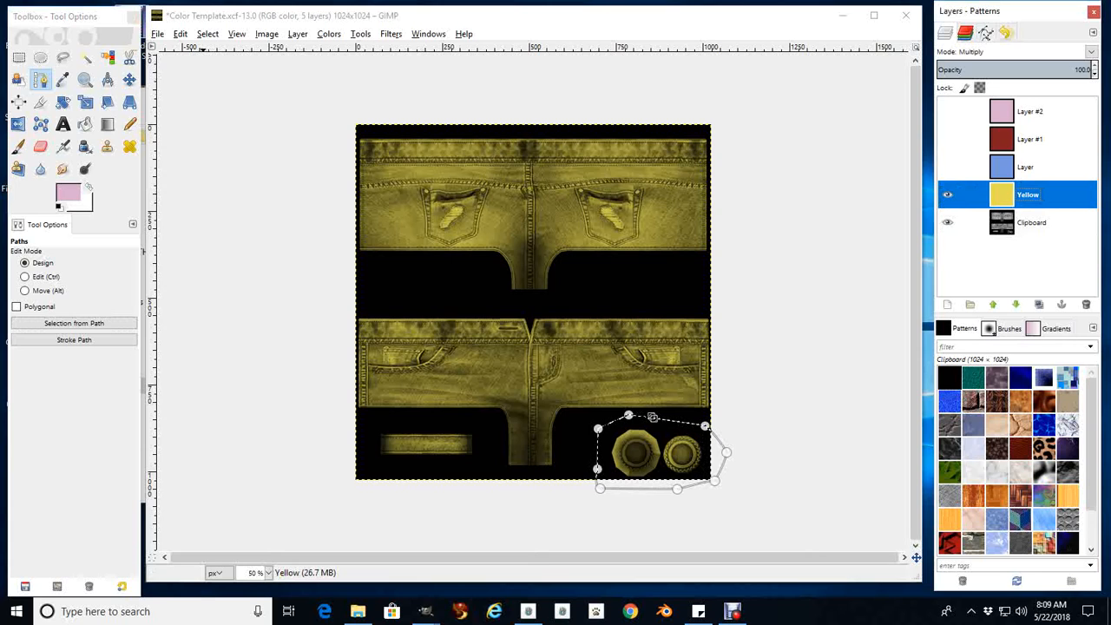
pyautogui.click(180, 34)
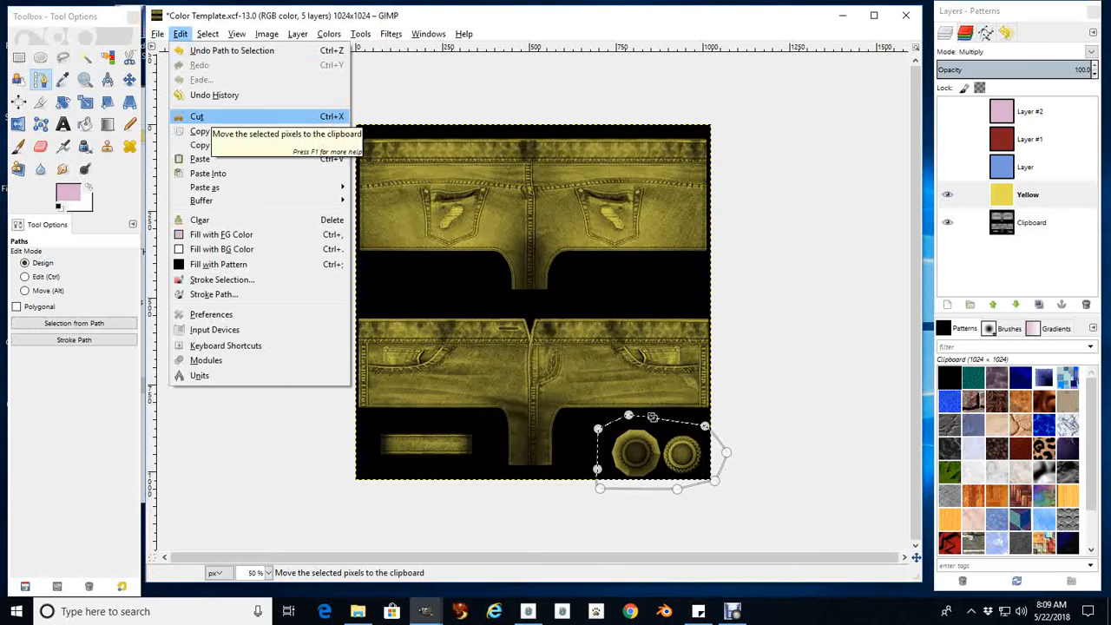
pyautogui.click(197, 117)
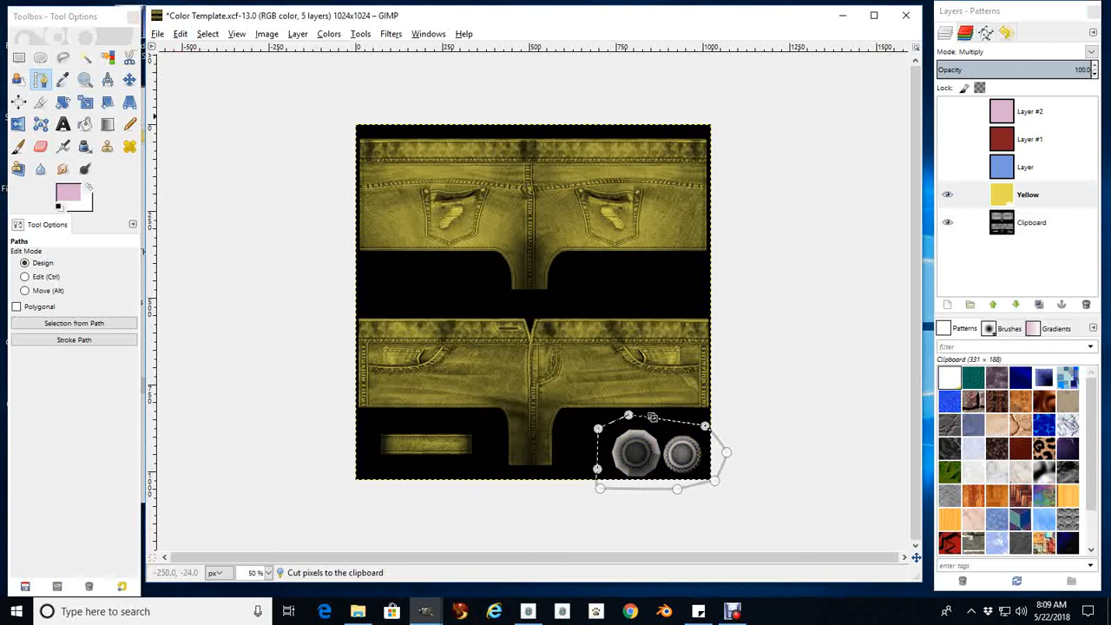
pyautogui.click(1026, 168)
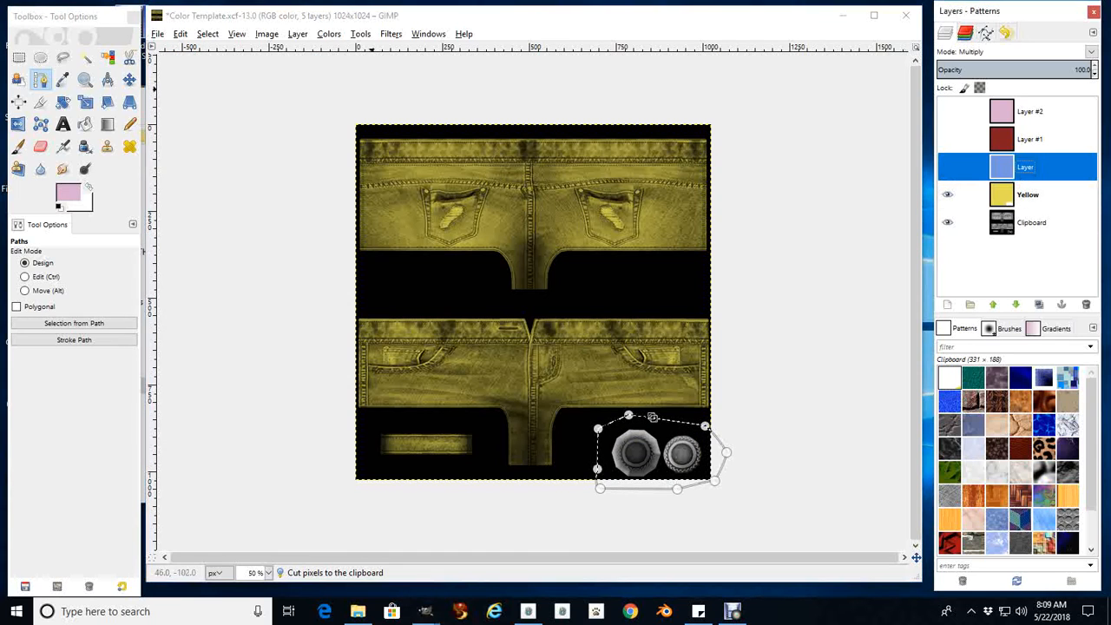
pyautogui.click(181, 34)
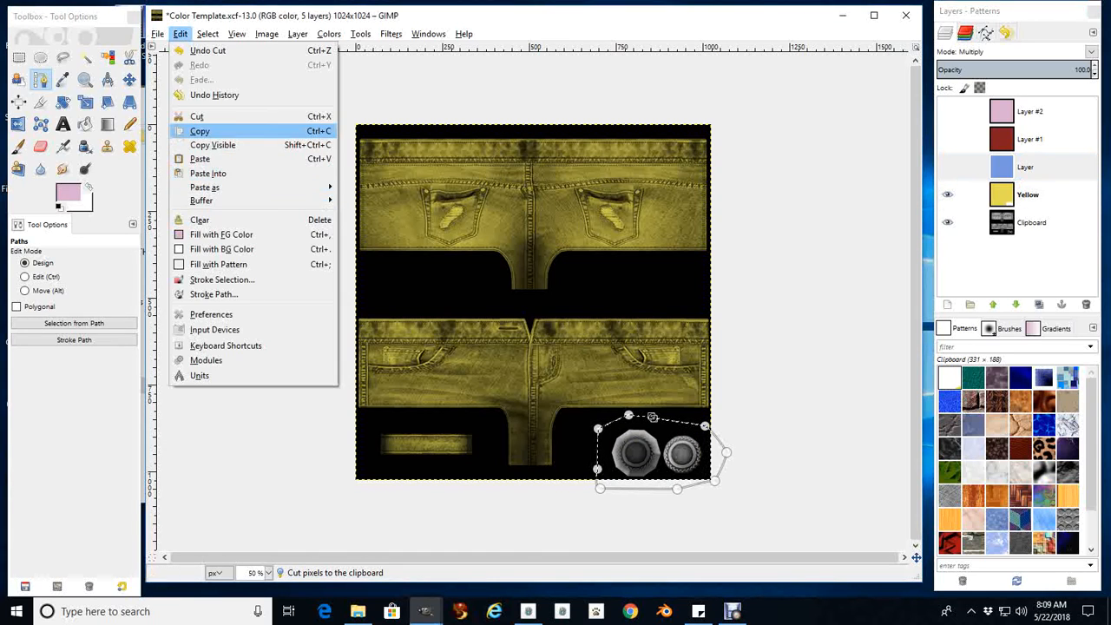
pyautogui.click(197, 116)
# Cut the selected button area out of the dark red layer and the light pink layer
pyautogui.click(1030, 139)
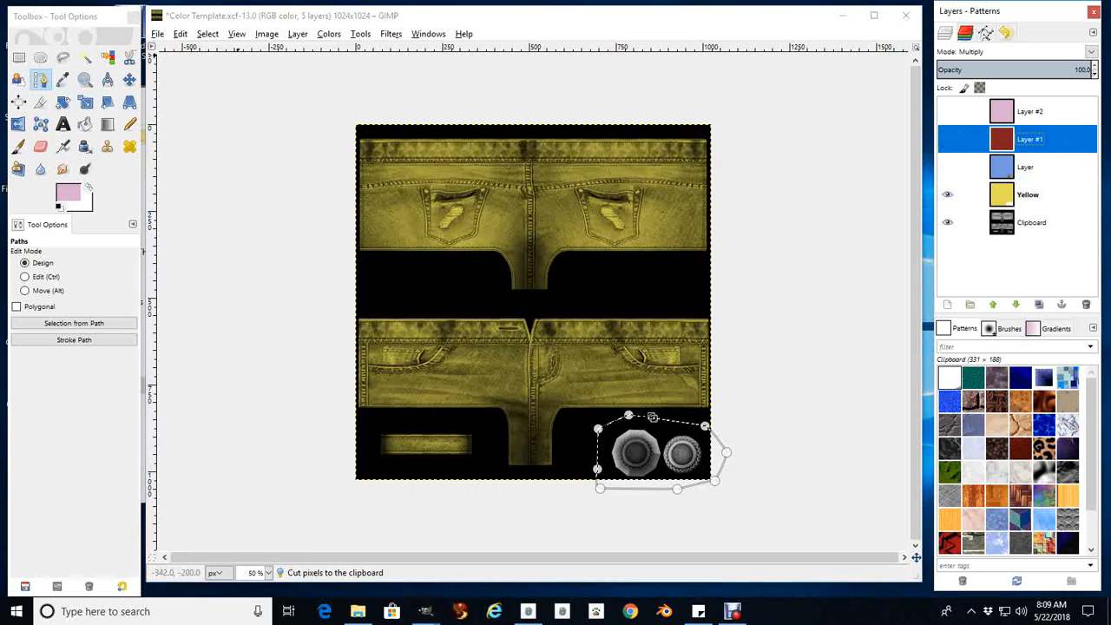
pyautogui.click(180, 34)
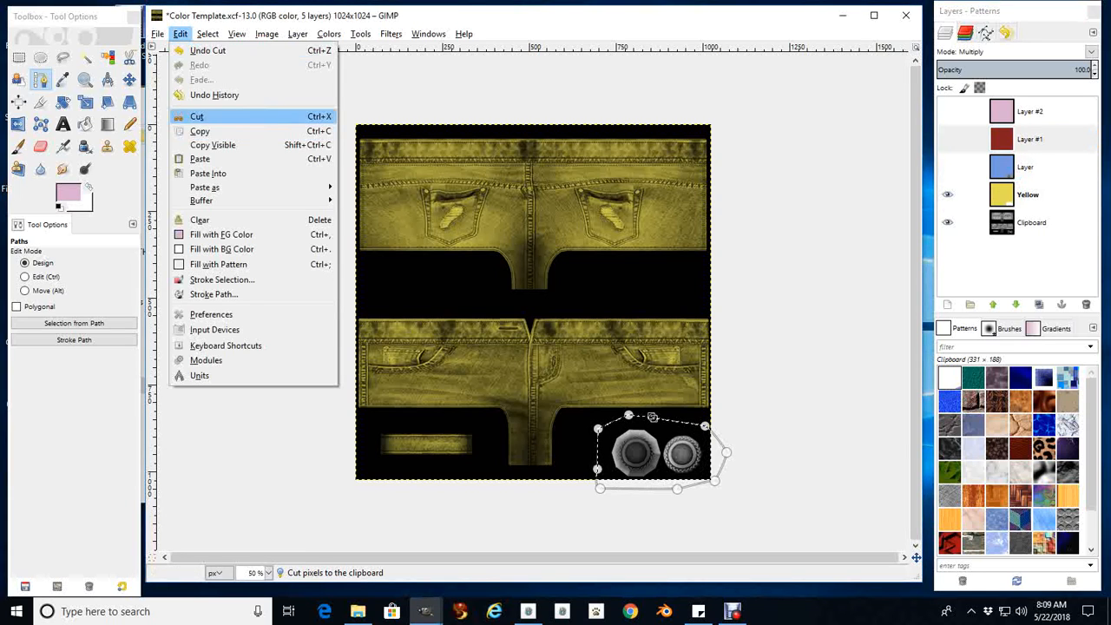
pyautogui.click(197, 116)
pyautogui.click(1029, 111)
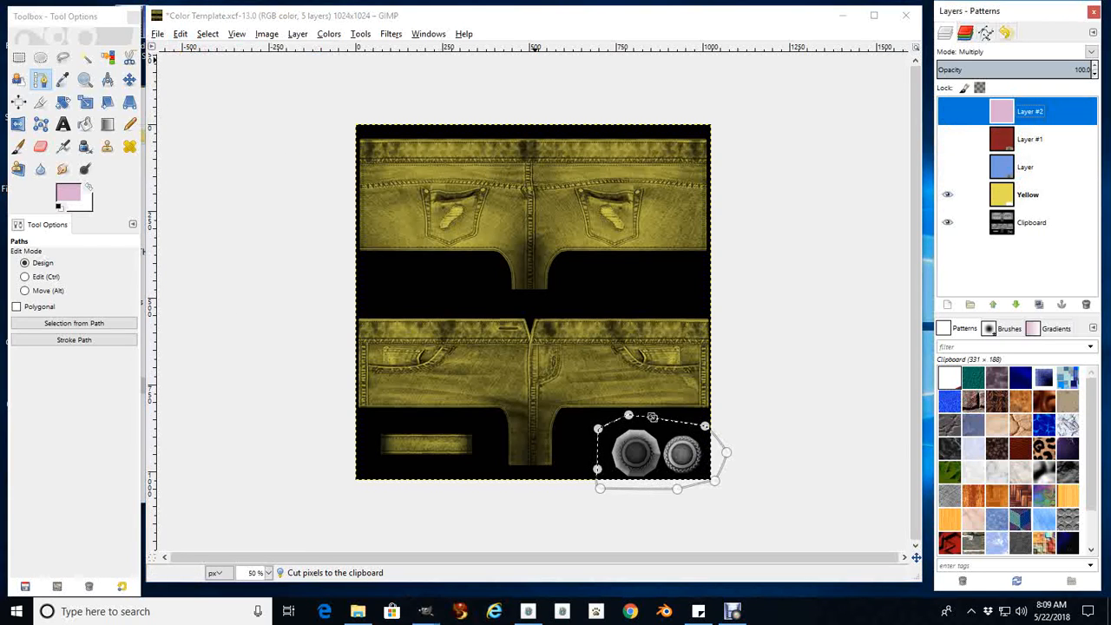
pyautogui.click(180, 34)
pyautogui.click(197, 116)
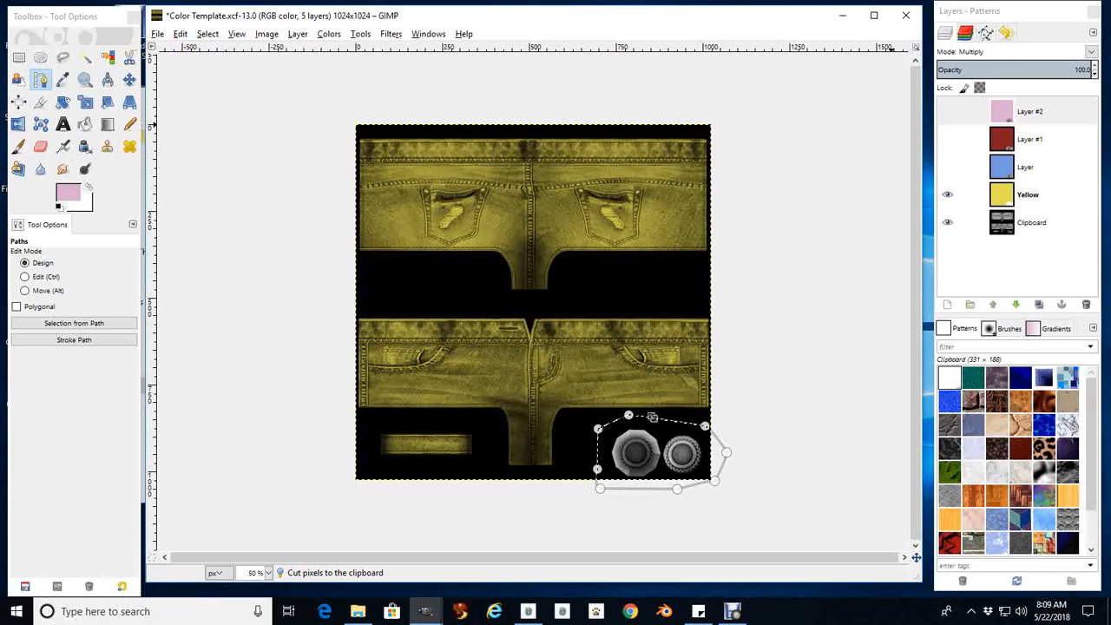
# Check the paths list for the button outline and save Color Template.xcf
pyautogui.click(987, 33)
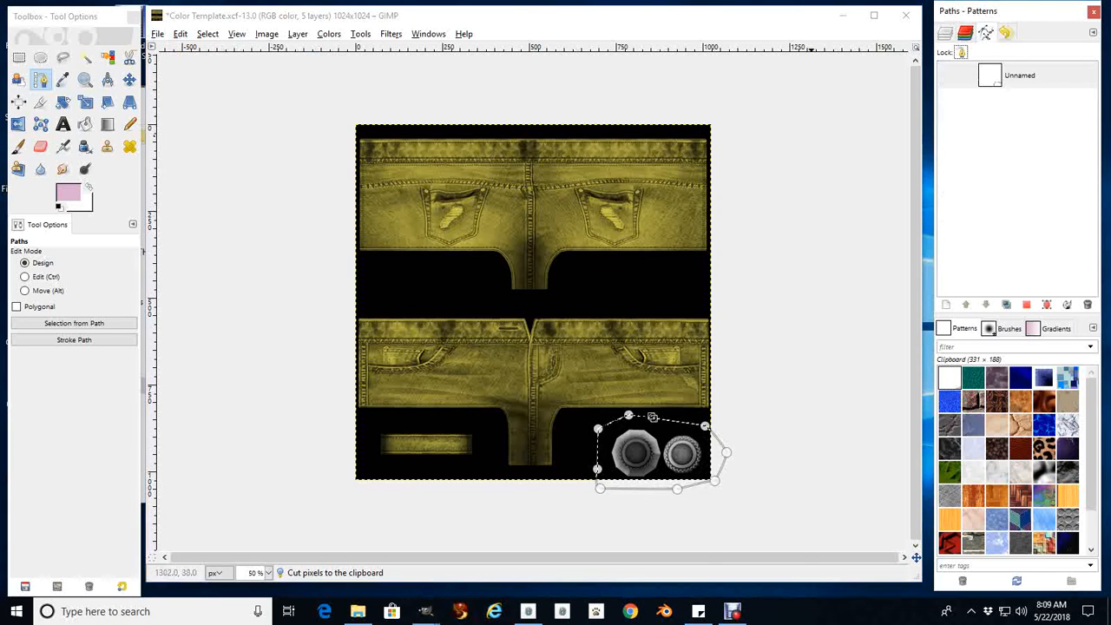
pyautogui.click(157, 33)
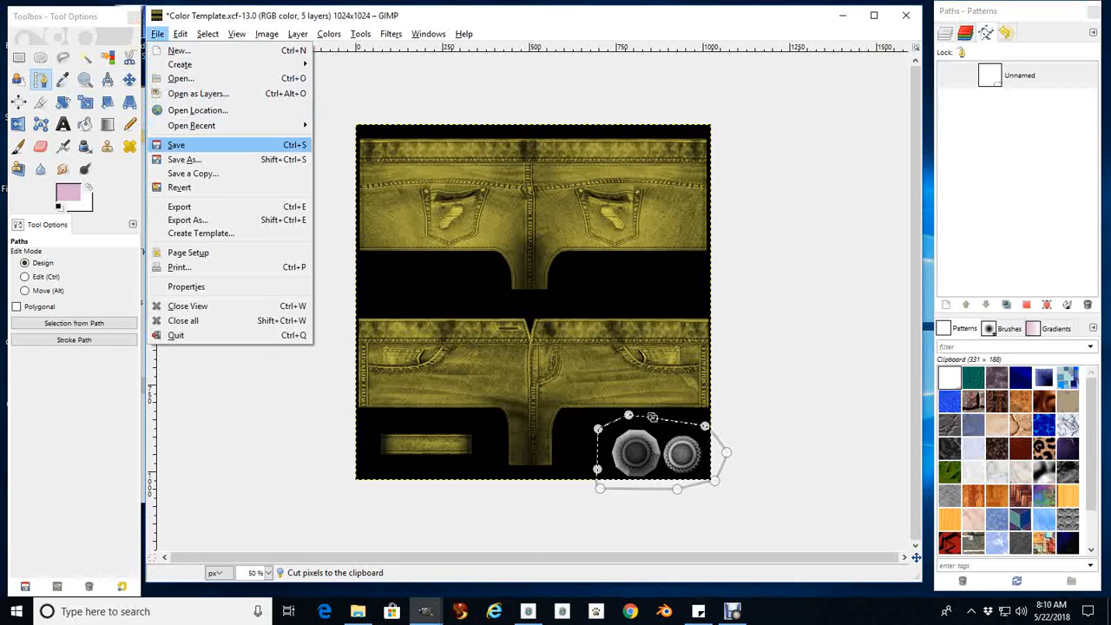
pyautogui.click(177, 145)
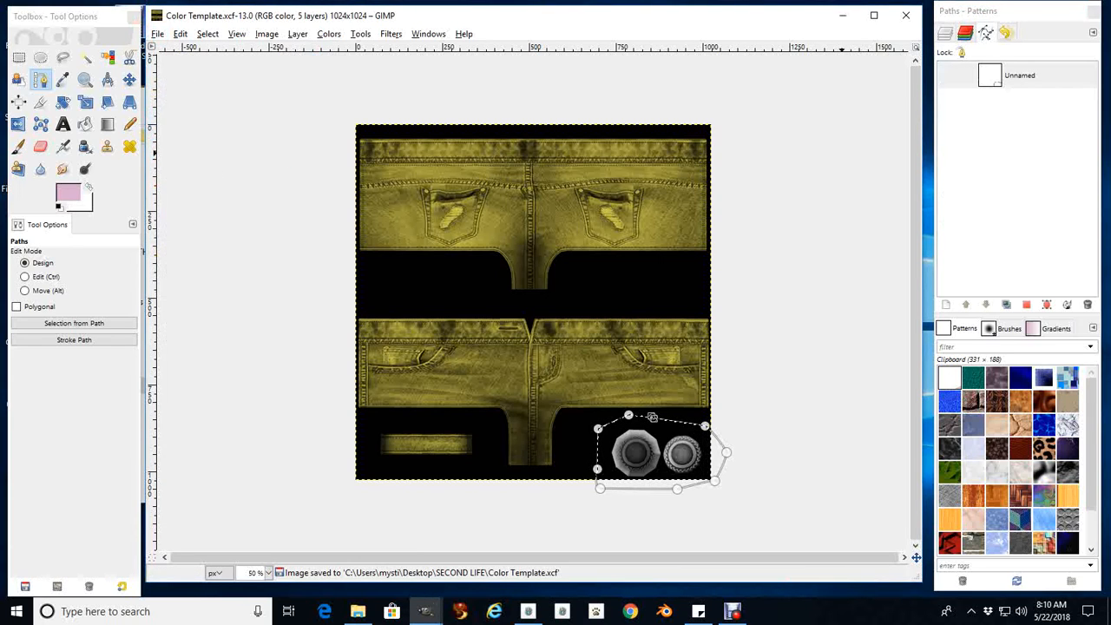
# Preview the blue and dark red layers in turn over the denim, ending with all color layers hidden
pyautogui.click(946, 32)
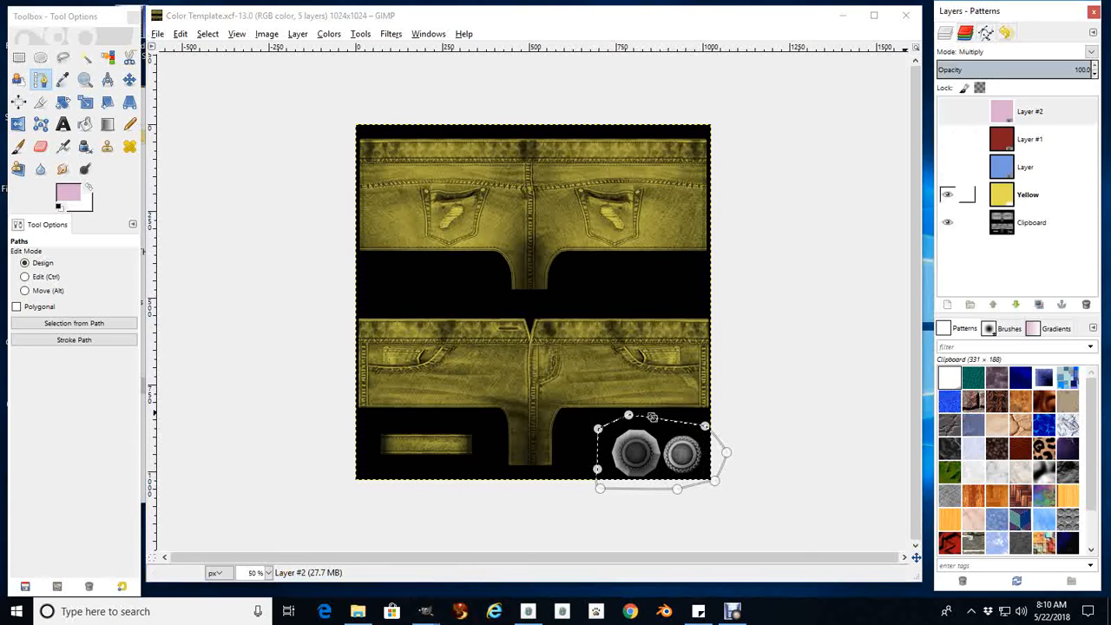
pyautogui.click(947, 194)
pyautogui.click(947, 167)
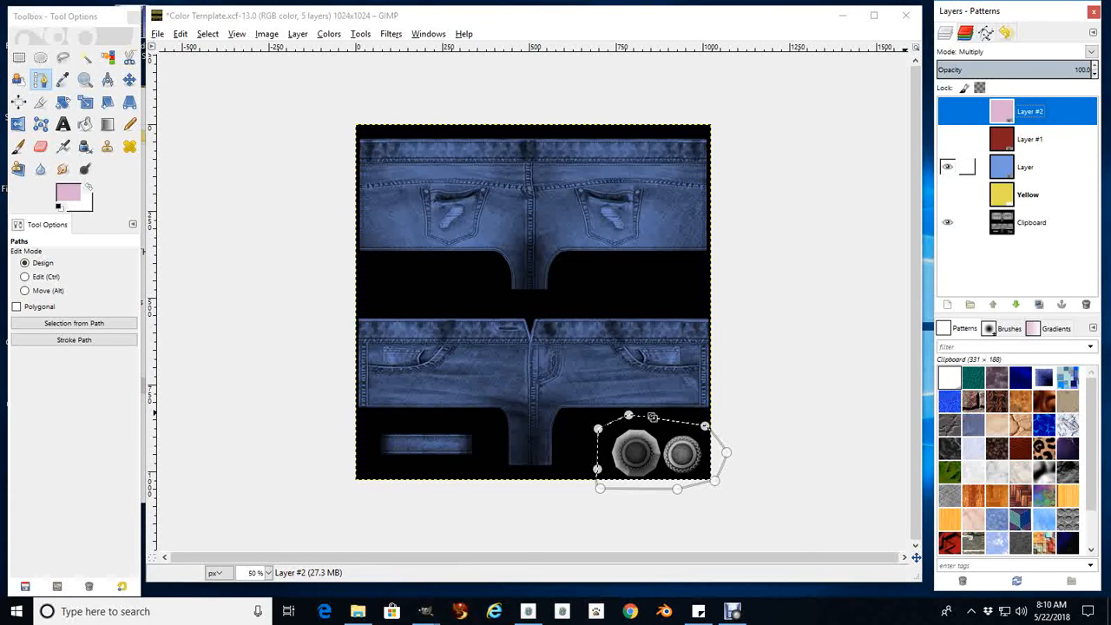
pyautogui.click(948, 166)
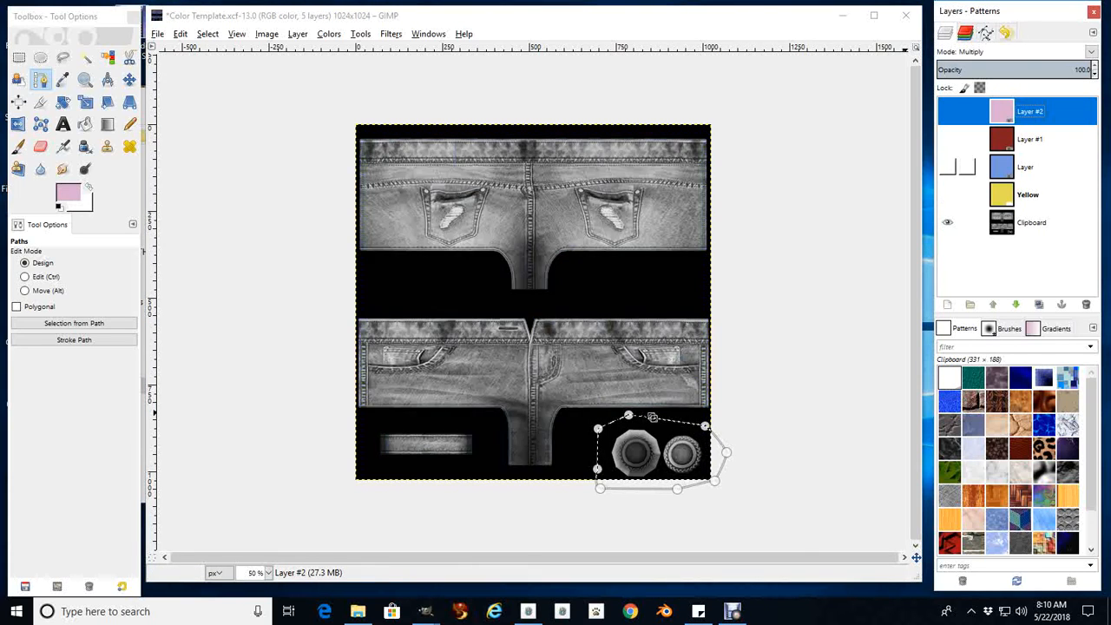
pyautogui.click(947, 139)
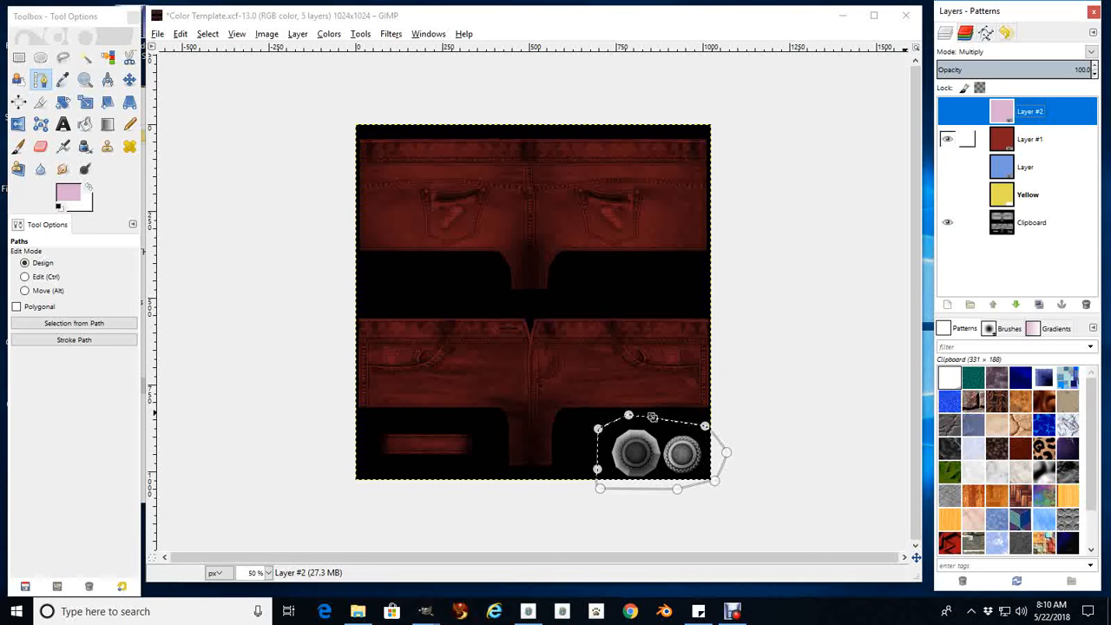
pyautogui.click(947, 139)
# Make the denim Clipboard layer active and browse for an image in the MESH CLOTHES > HOLLY HALTER > HOLLY HALTER TEXTURES folder
pyautogui.click(1002, 222)
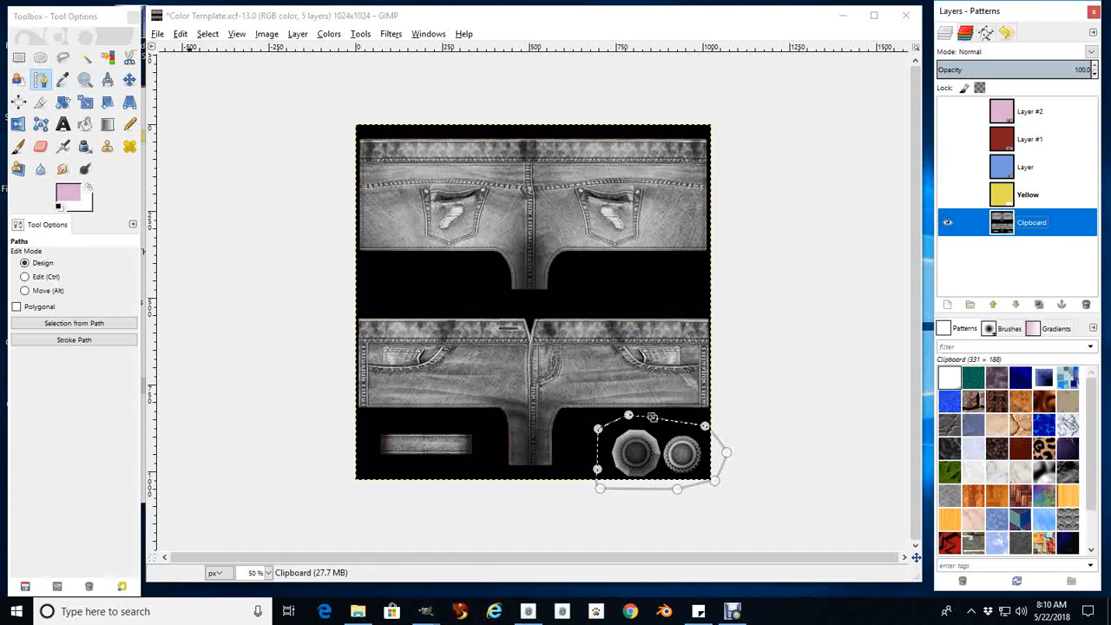
pyautogui.click(158, 34)
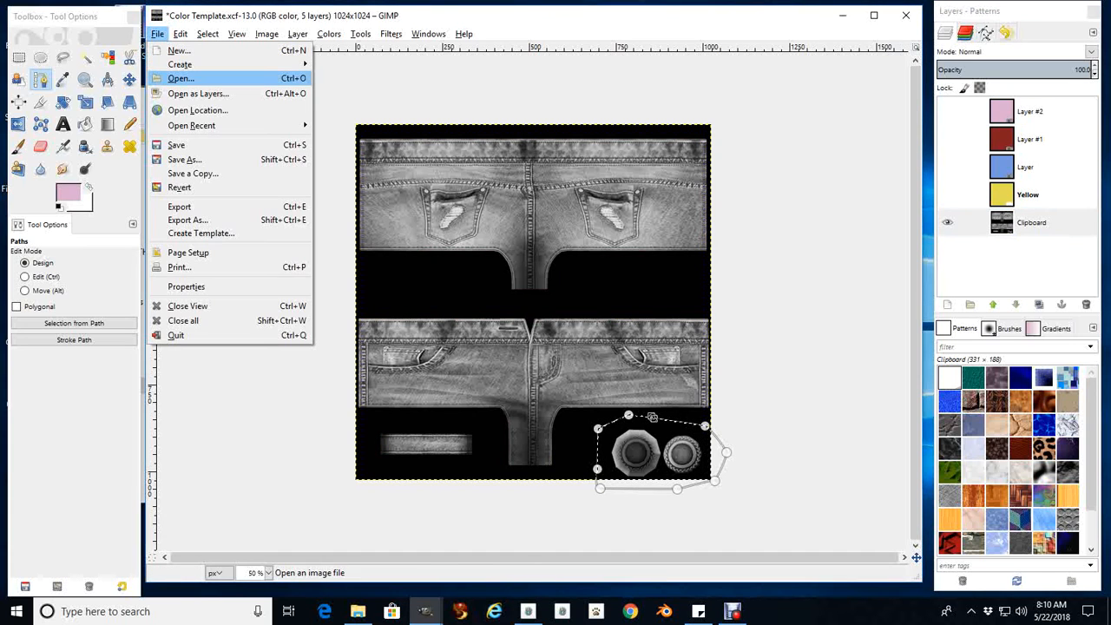
pyautogui.click(181, 78)
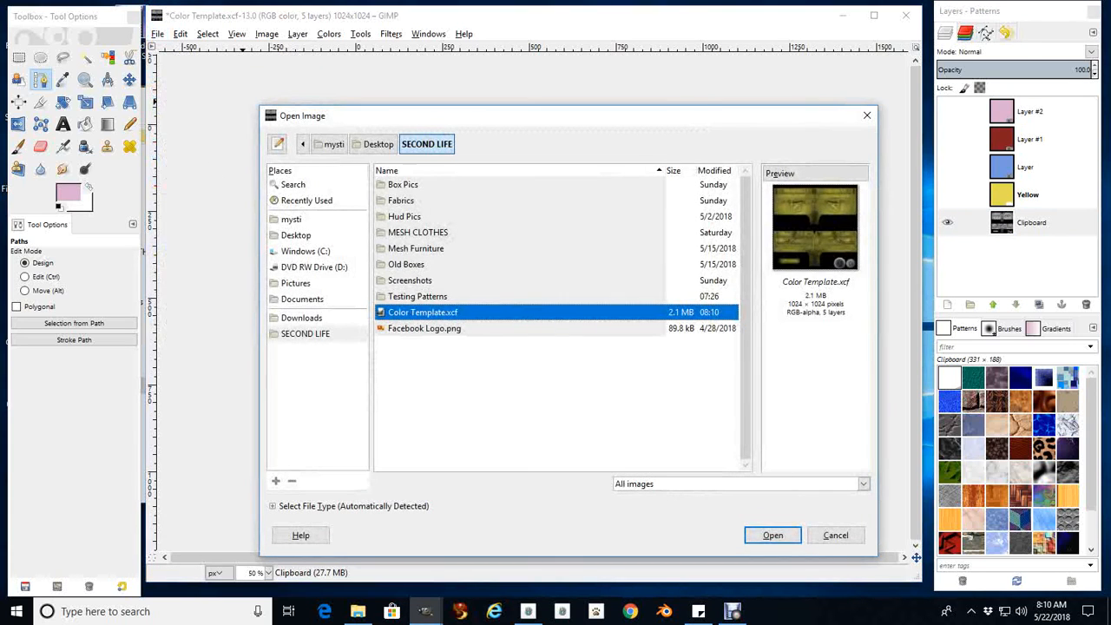
pyautogui.click(305, 333)
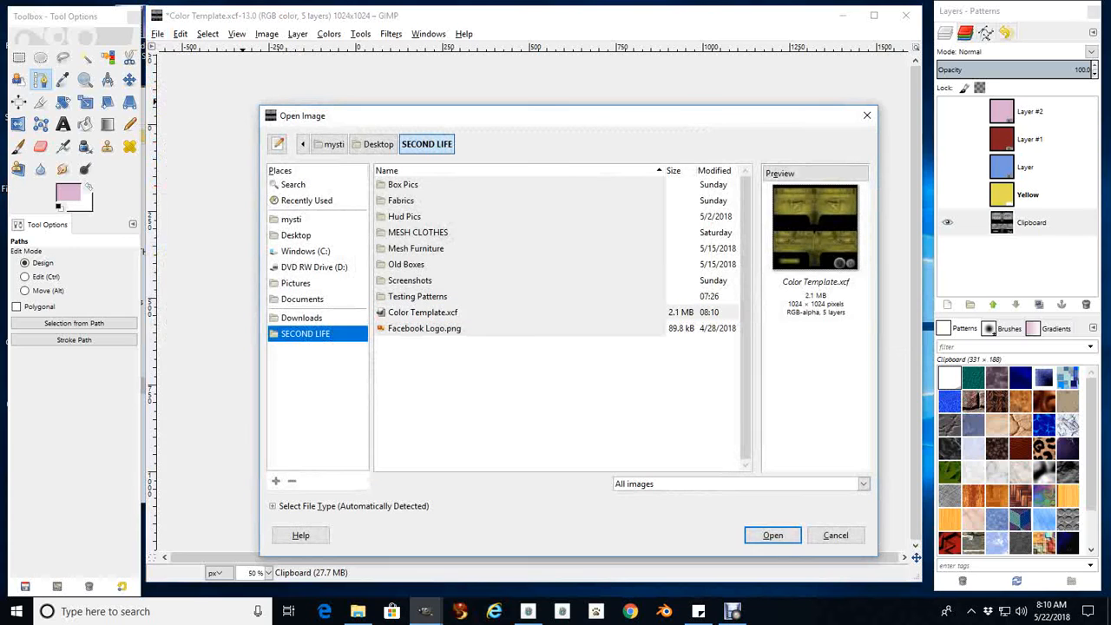
pyautogui.doubleClick(418, 231)
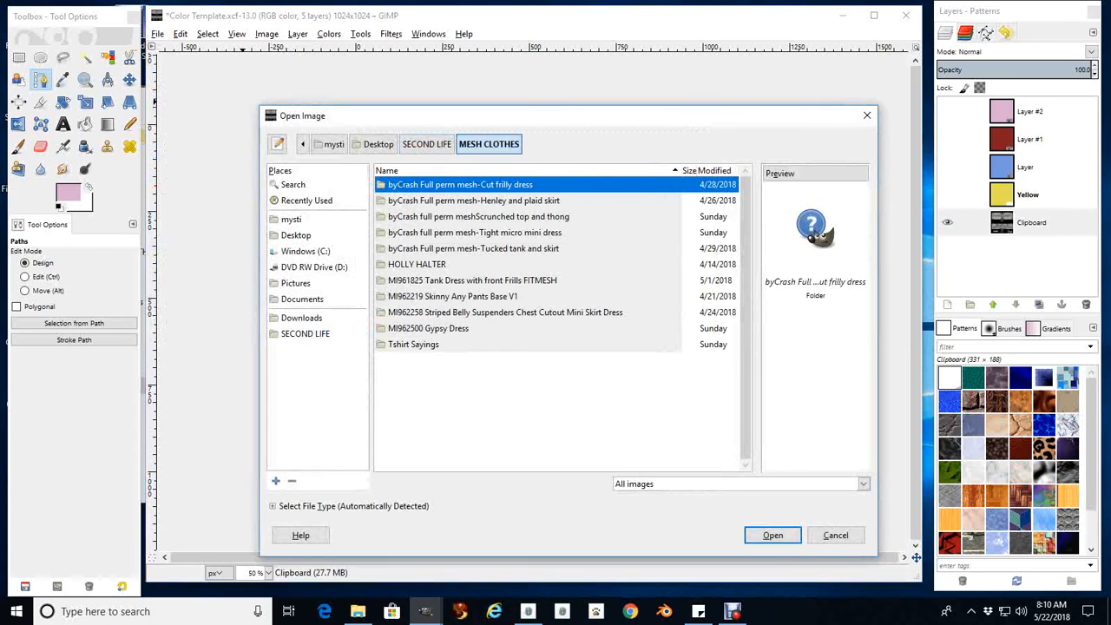
pyautogui.click(417, 264)
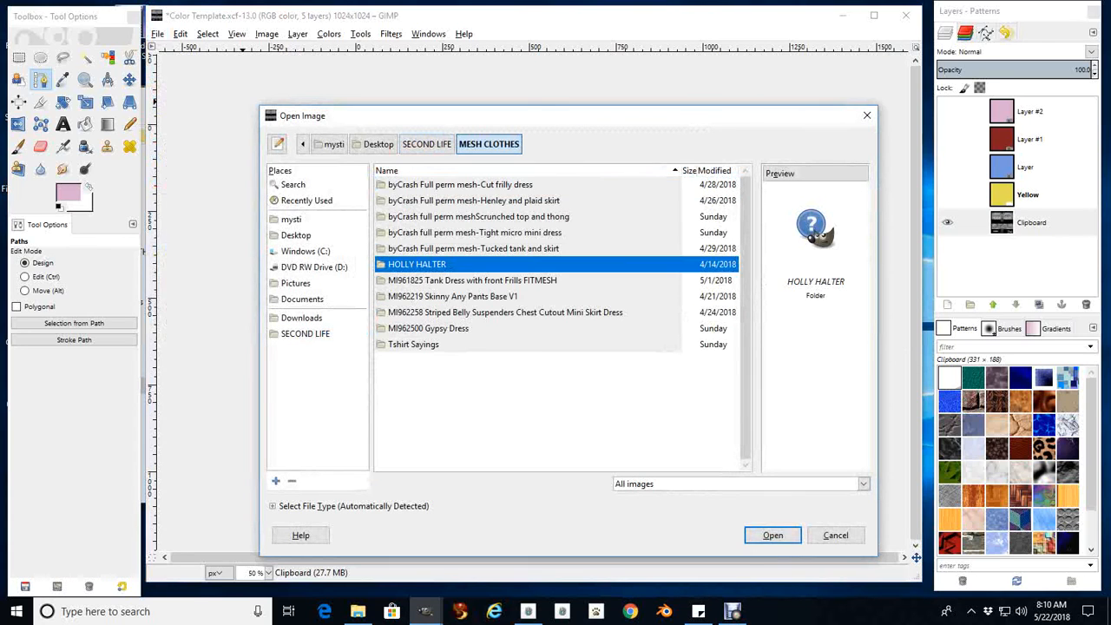
pyautogui.press('Return')
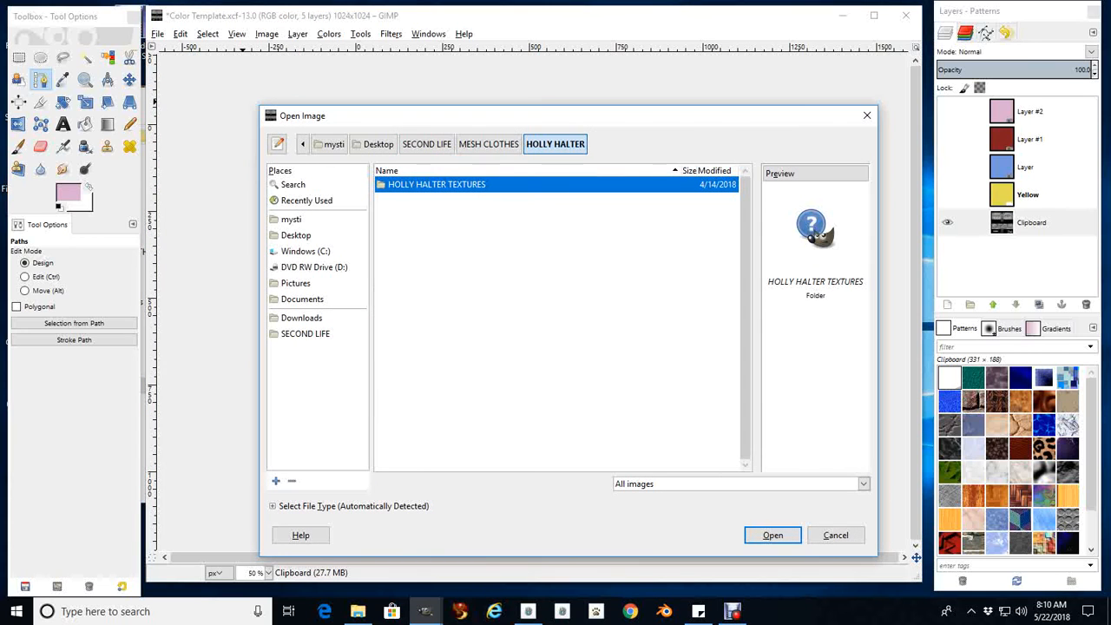
pyautogui.press('Return')
# Open UG HOLLY HALTER TX - GREY - HALTER.PNG and place its window fully visible in front of the template
pyautogui.scroll(-5, 556, 321)
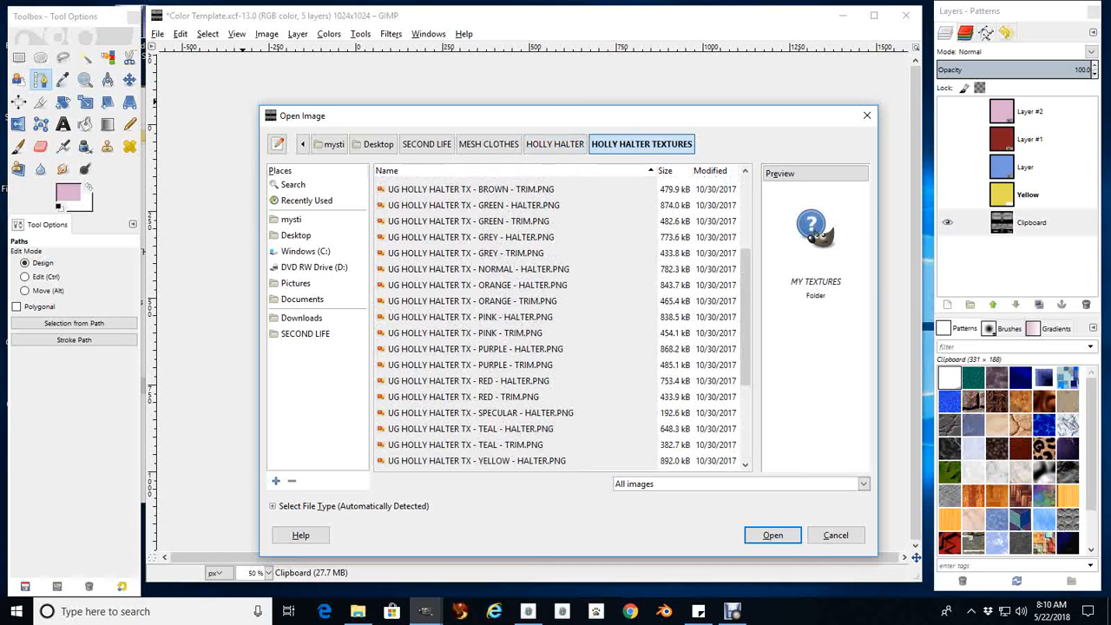
pyautogui.click(470, 237)
pyautogui.click(772, 535)
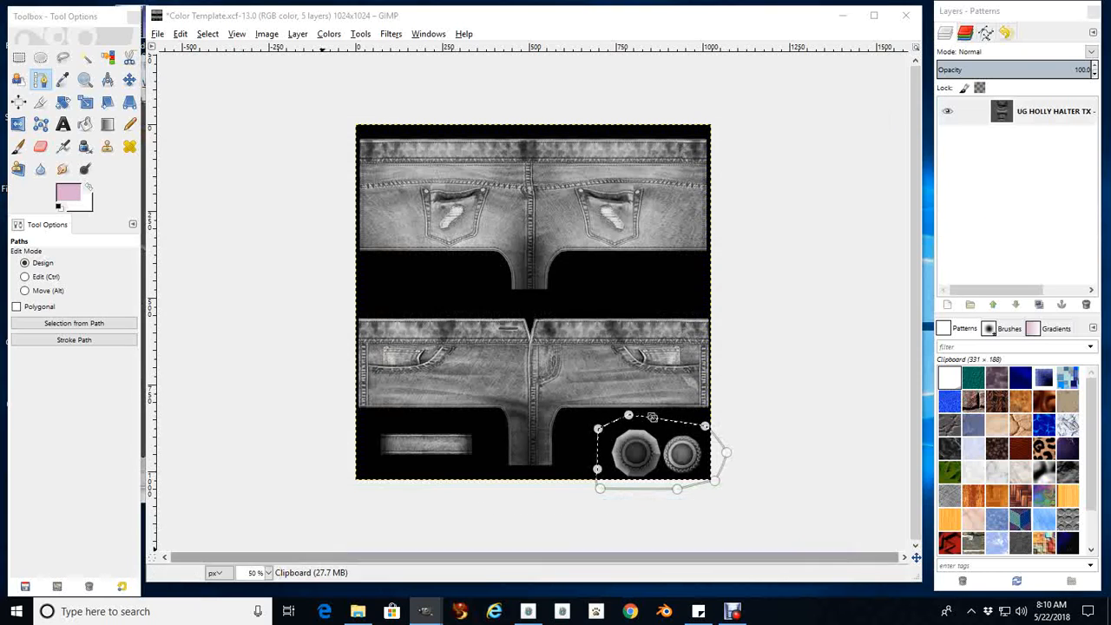
pyautogui.moveTo(425, 611)
pyautogui.click(608, 556)
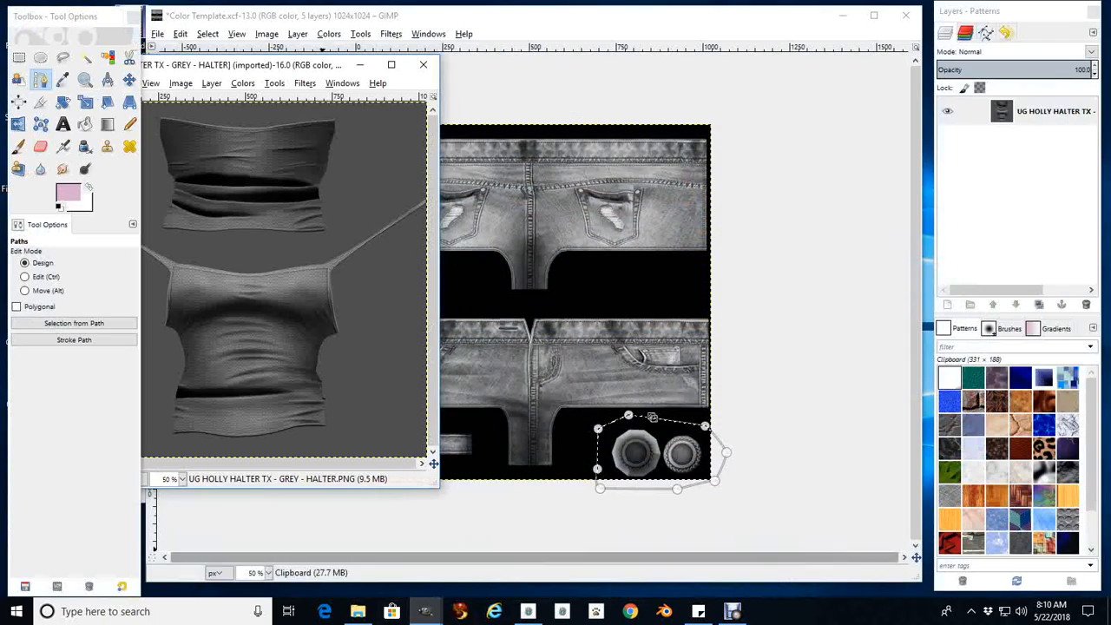
pyautogui.moveTo(253, 69); pyautogui.dragTo(408, 100)
# Brighten the grey halter texture with a new 1024 x 1024 layer filled with the white background color in Overlay mode
pyautogui.click(366, 113)
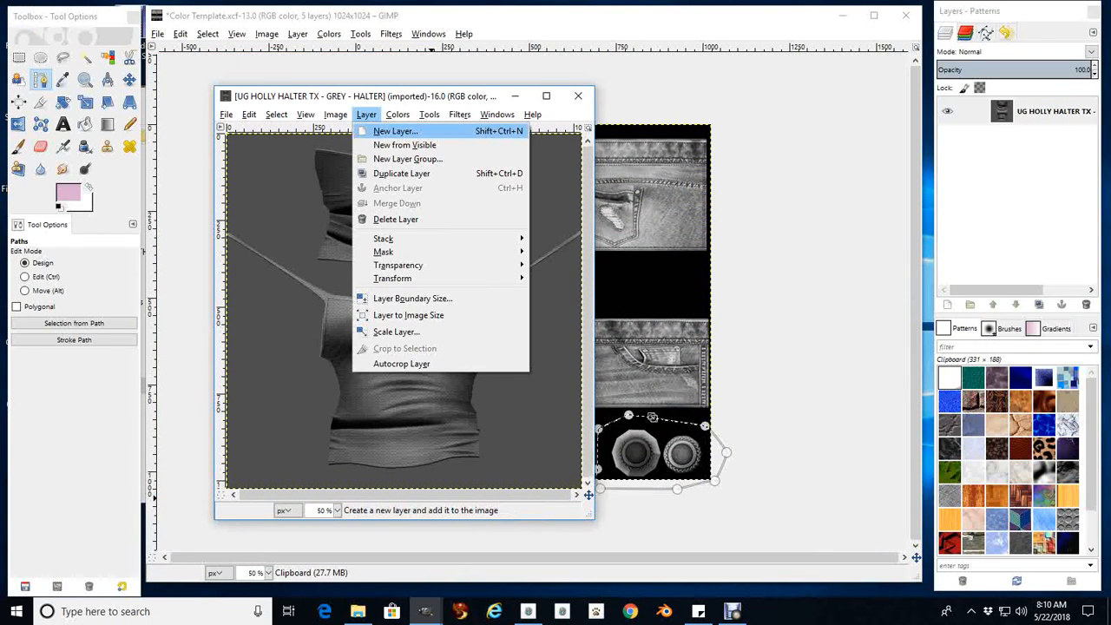
pyautogui.click(396, 131)
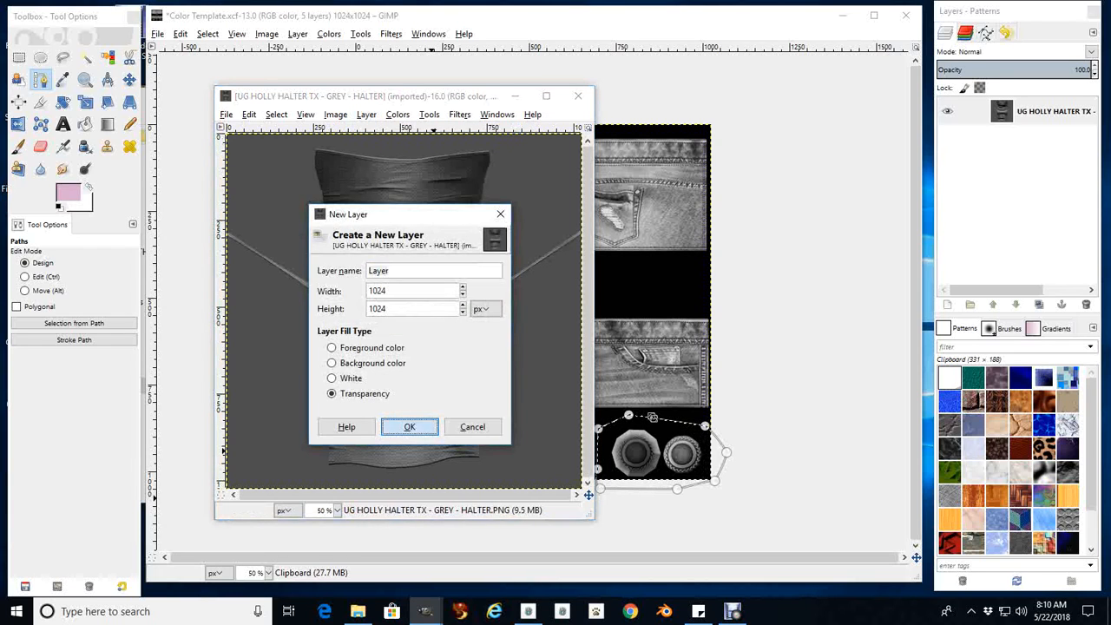
pyautogui.click(410, 426)
pyautogui.click(249, 114)
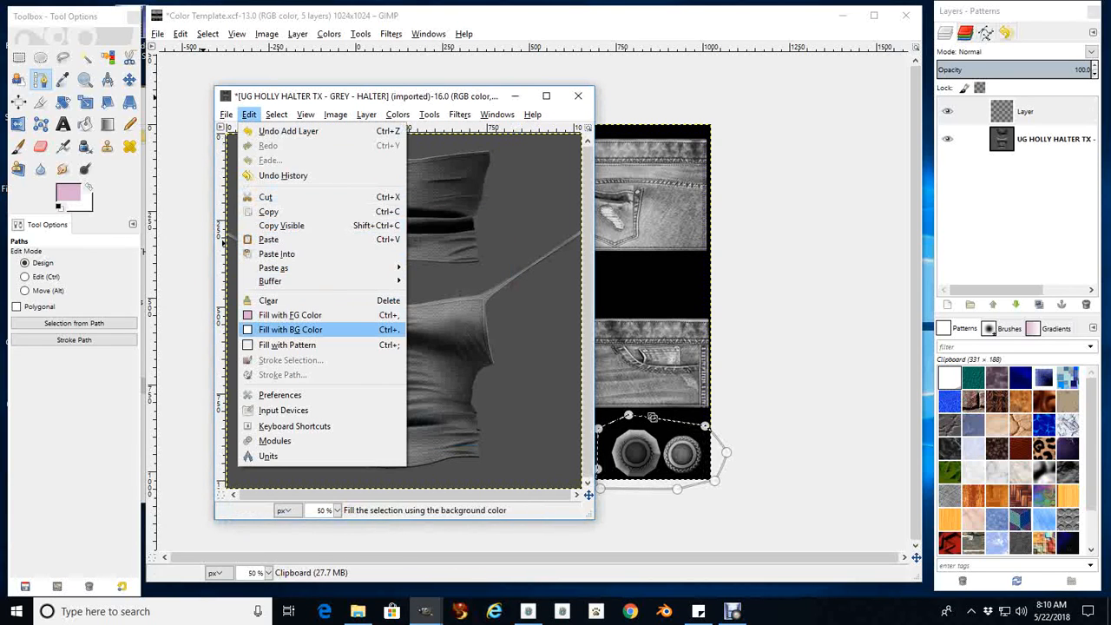
pyautogui.click(290, 329)
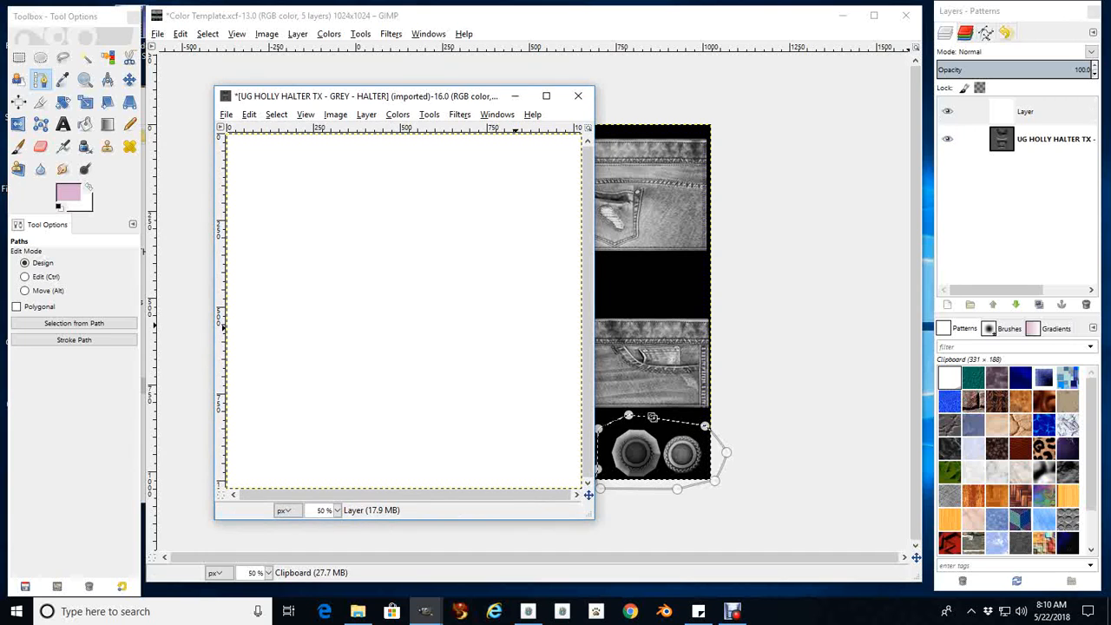
pyautogui.click(1091, 51)
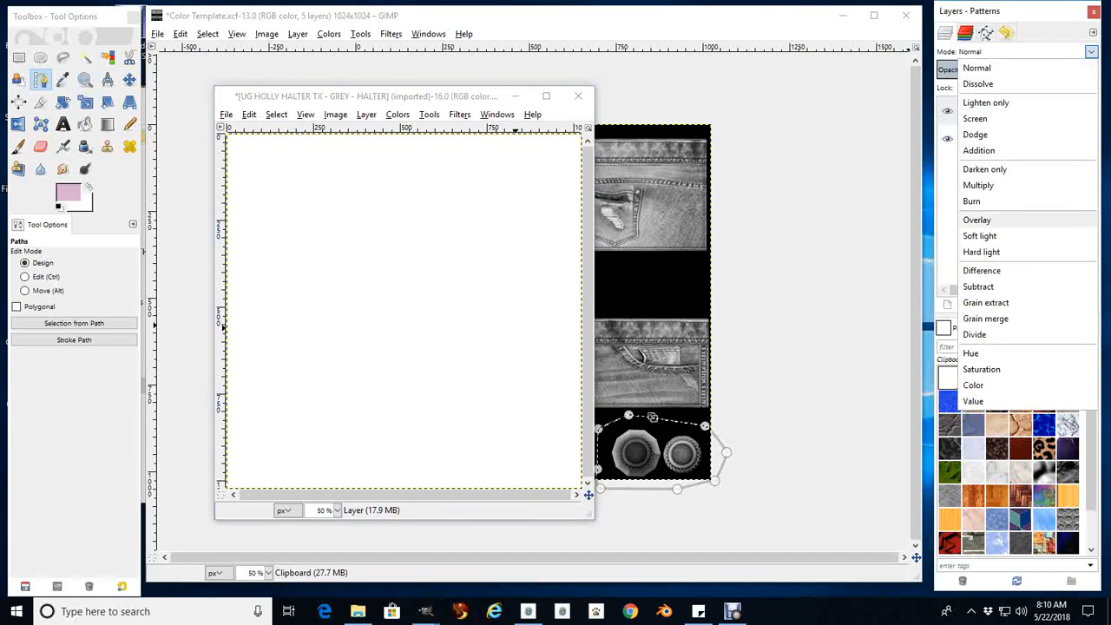
pyautogui.click(977, 220)
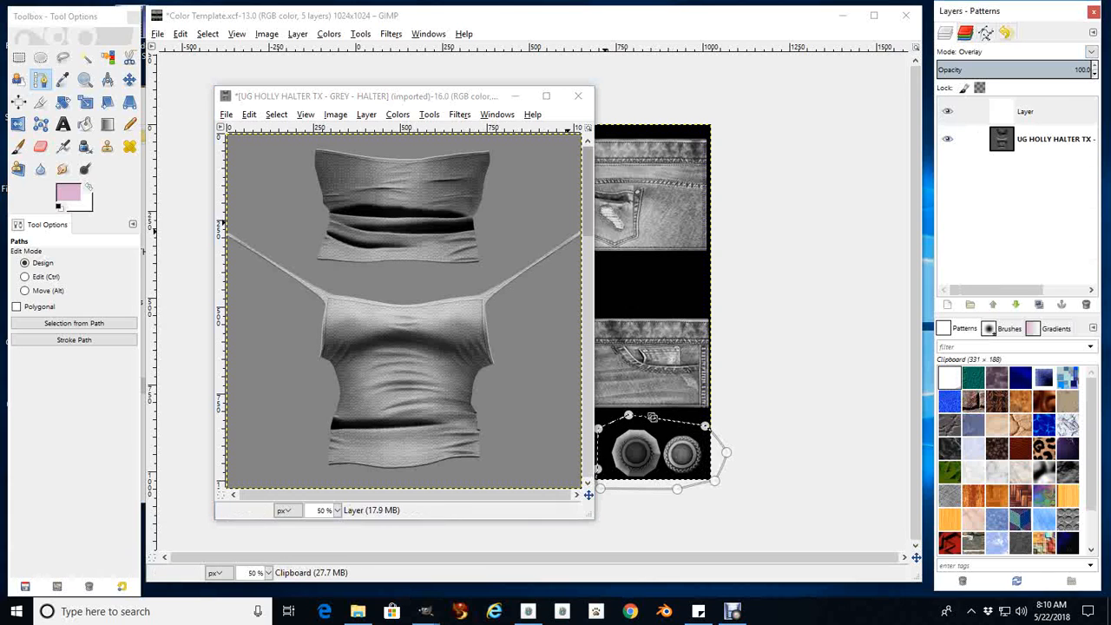
# Copy everything visible in the halter image and paste it as a new layer above the denim in Color Template.xcf
pyautogui.click(249, 114)
pyautogui.click(249, 114)
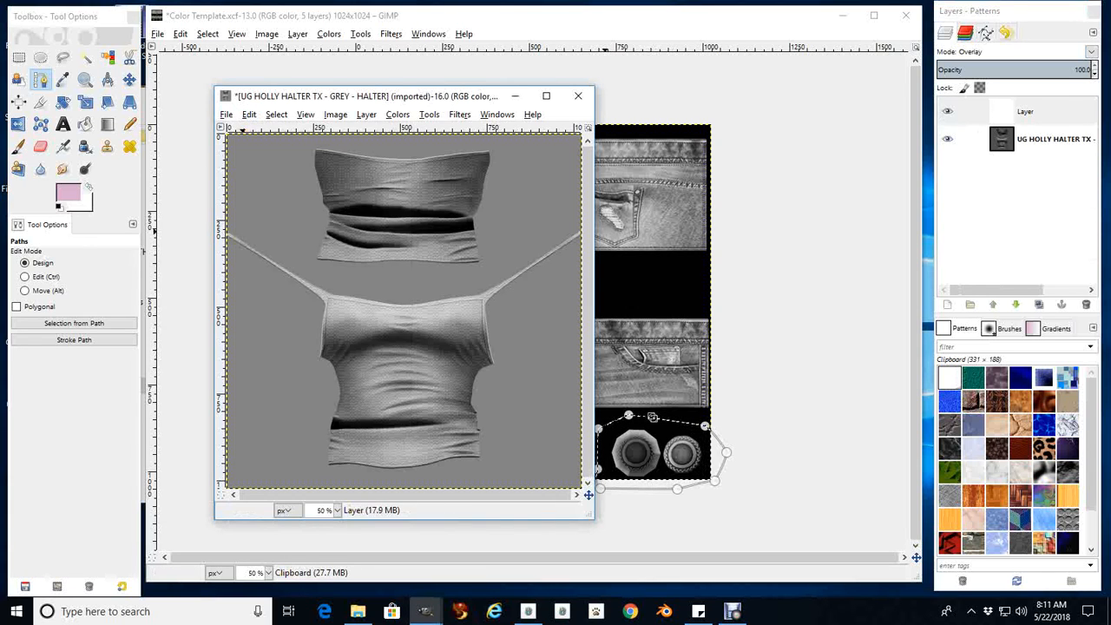
pyautogui.click(250, 114)
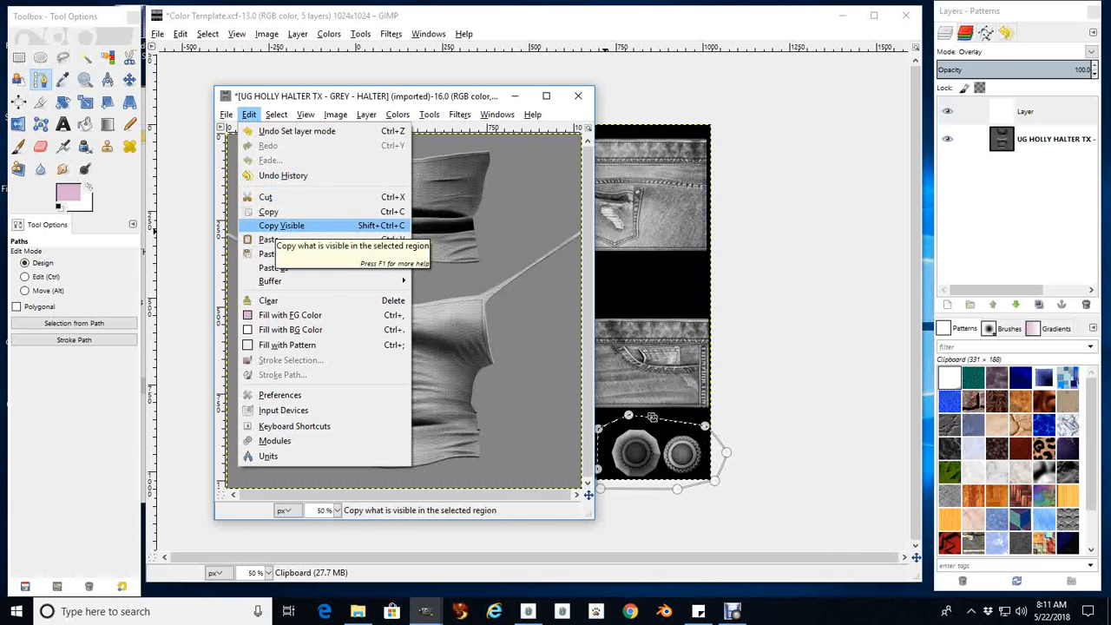
pyautogui.click(282, 226)
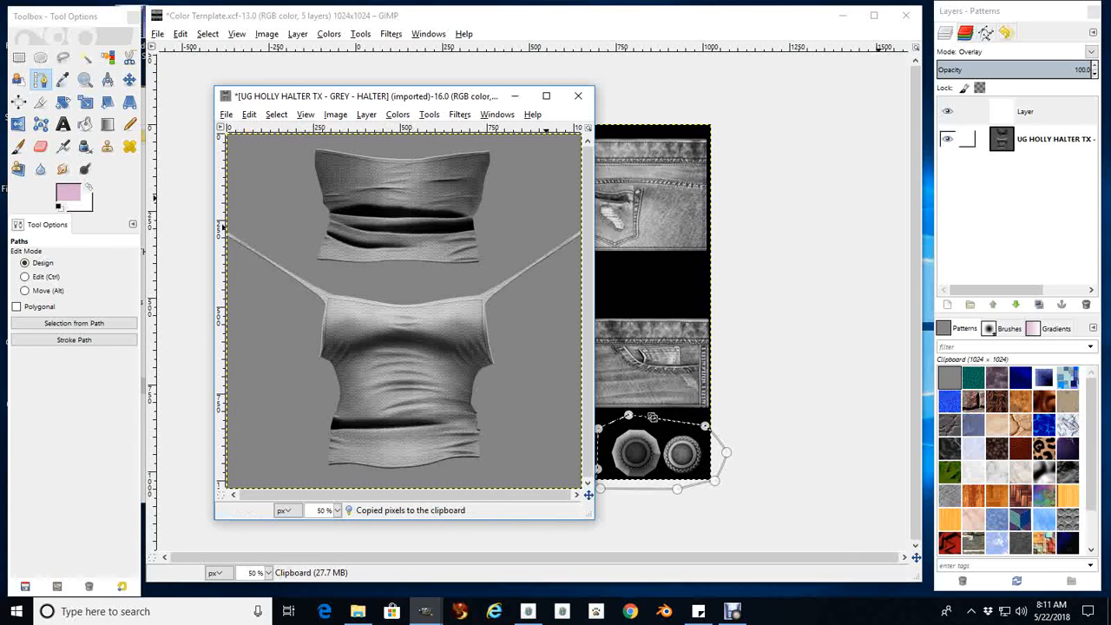
pyautogui.click(179, 33)
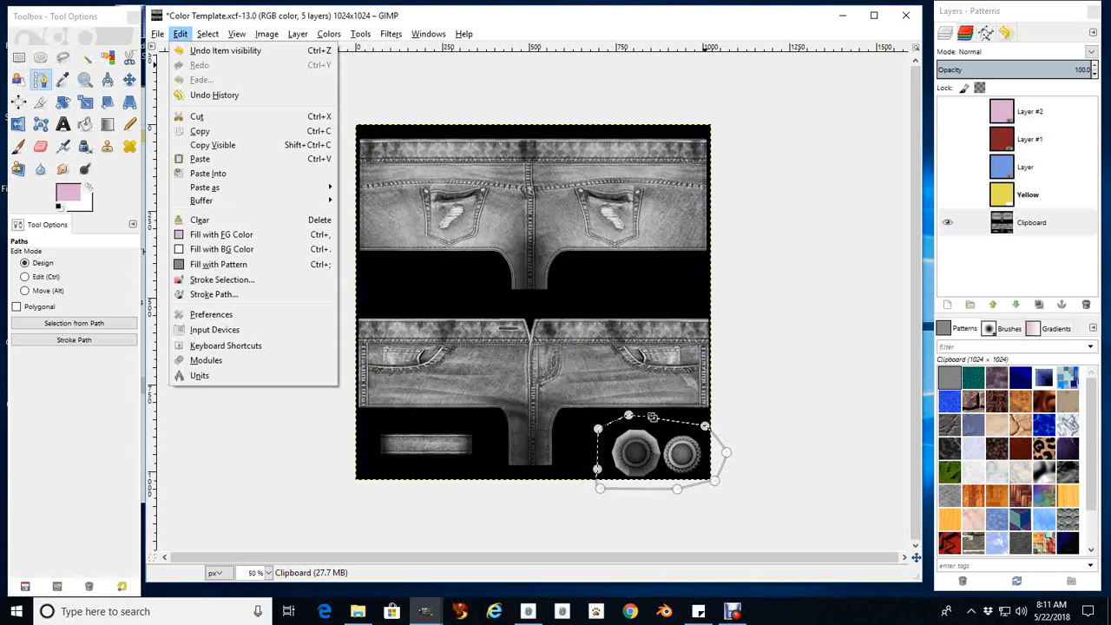
pyautogui.click(180, 34)
pyautogui.click(180, 33)
pyautogui.moveTo(206, 188)
pyautogui.click(375, 201)
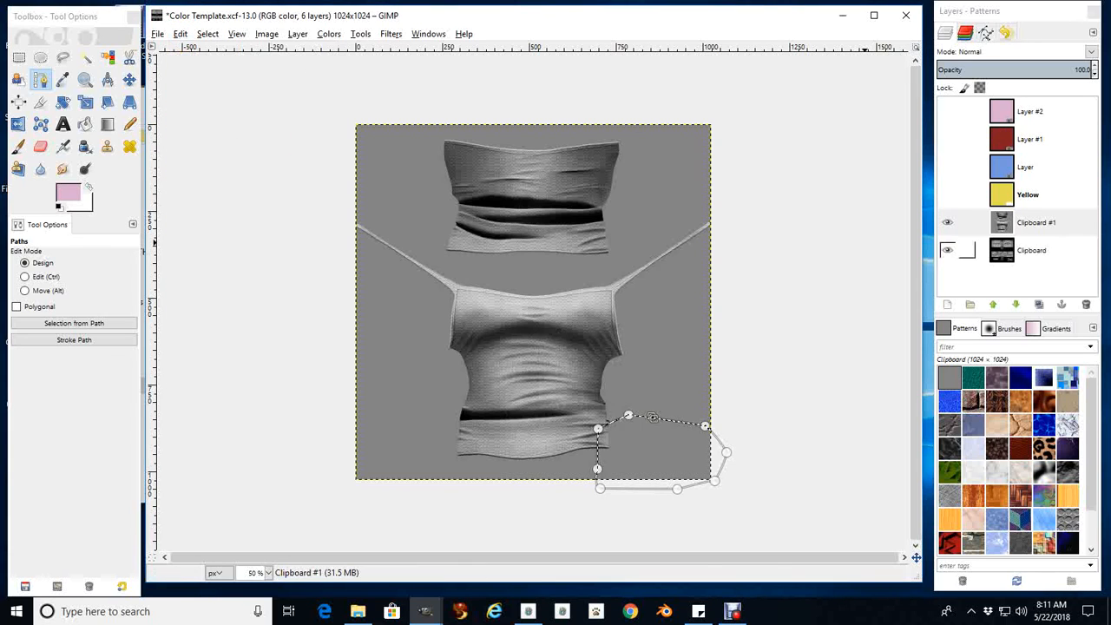
# Show the Yellow layer and toggle the halter layer to compare the color on halter and denim, ending with the halter hidden
pyautogui.click(947, 194)
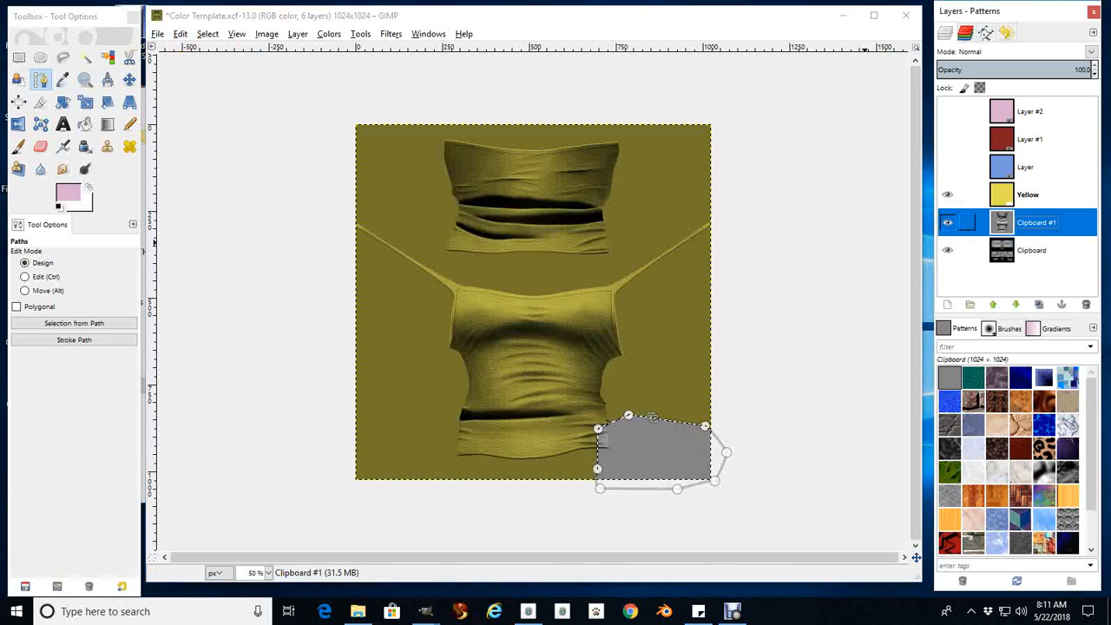
pyautogui.click(948, 222)
pyautogui.click(947, 222)
pyautogui.click(948, 223)
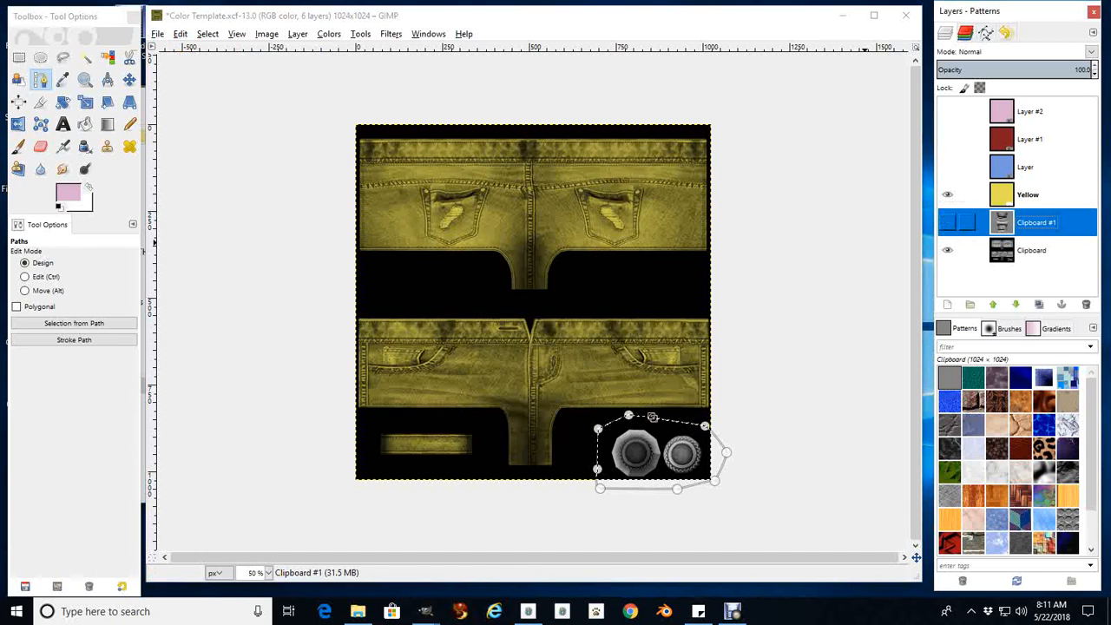
pyautogui.click(947, 223)
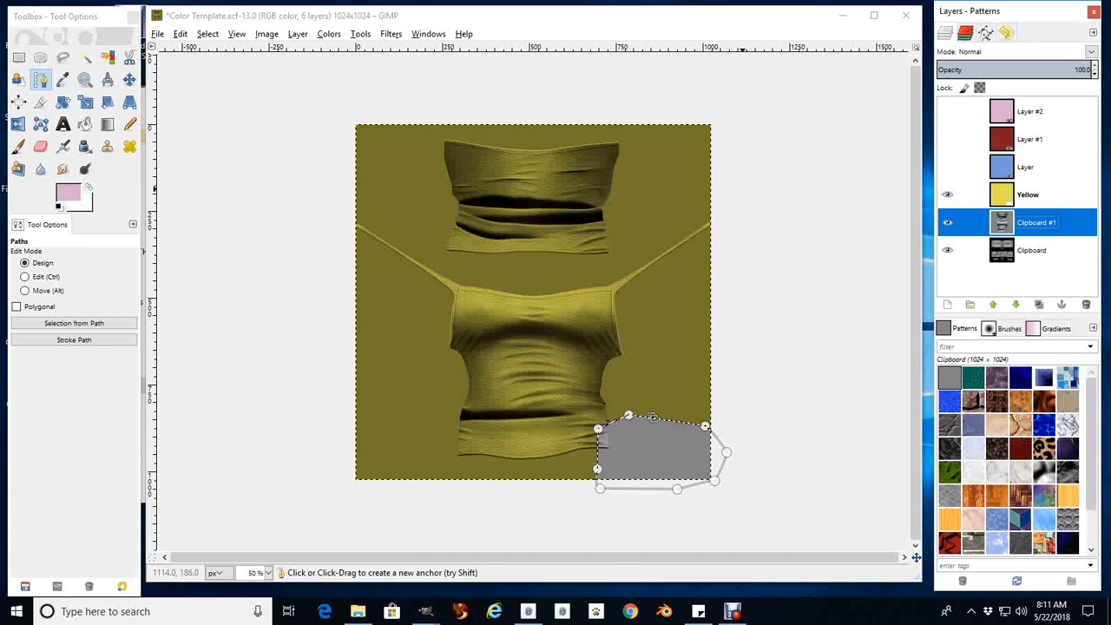
pyautogui.click(947, 223)
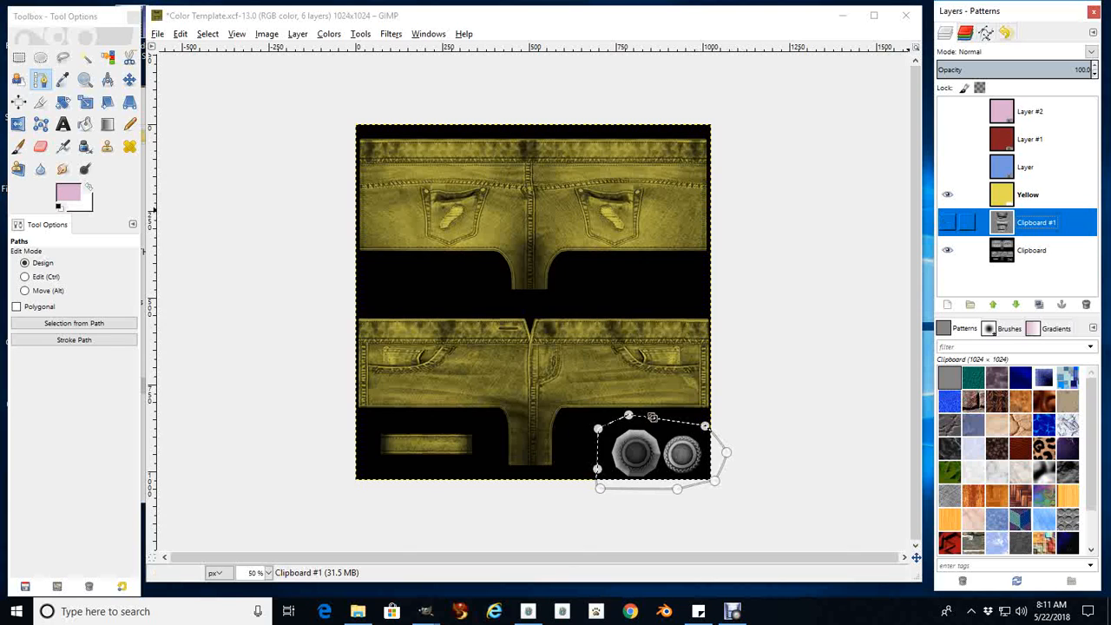